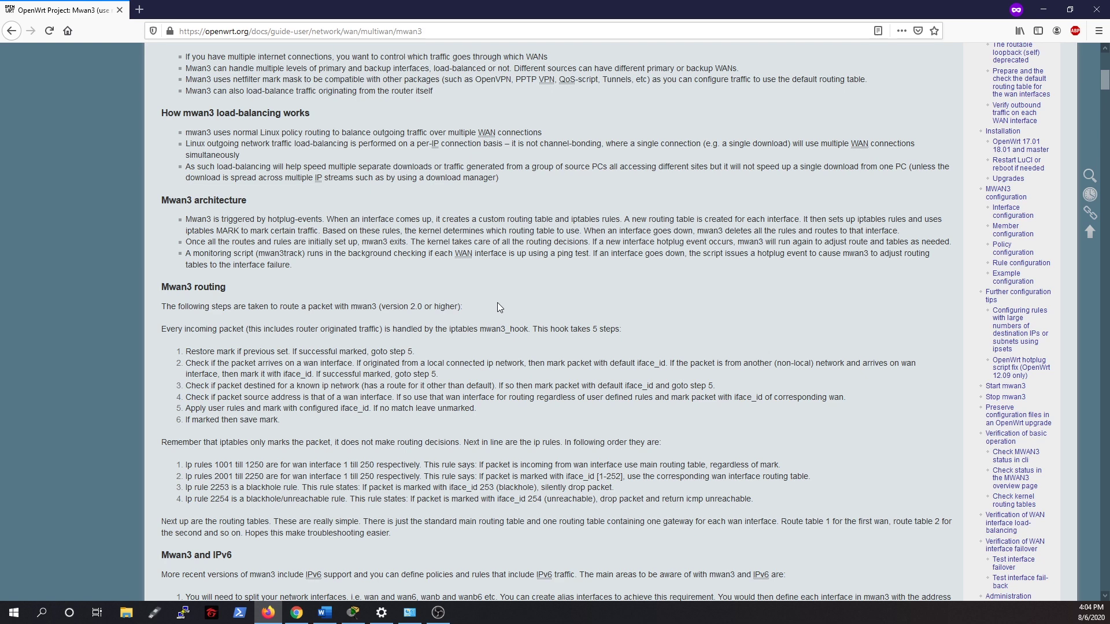
Open the router's web interface at 192.168.1.1 and log in as root with the account password.
scroll(535, 282, down, 6)
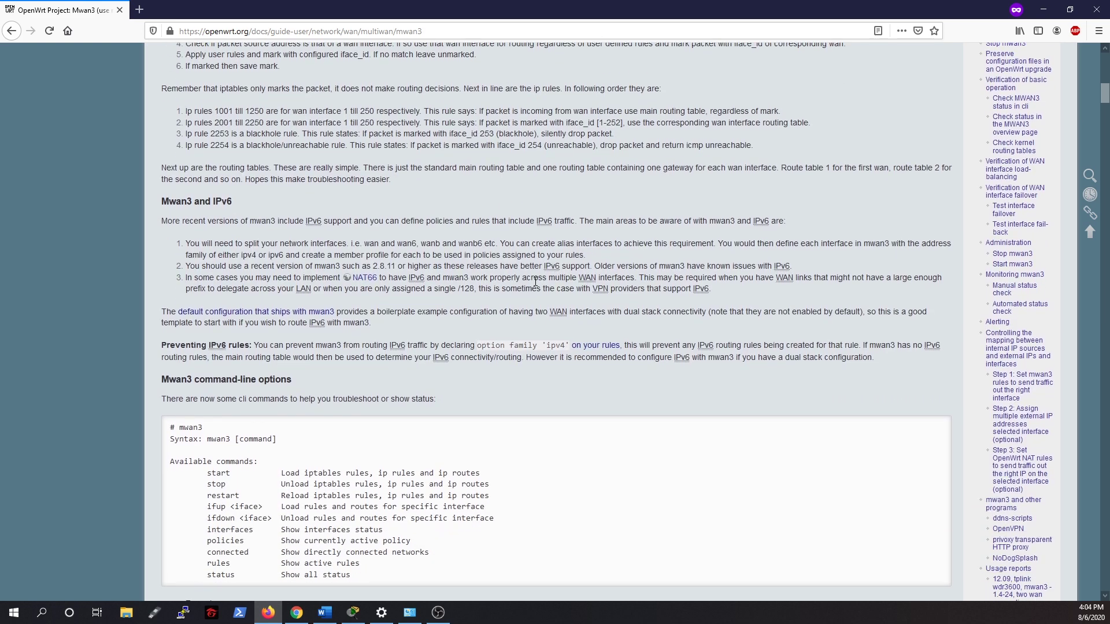
click(142, 12)
text(192.168.1.1)
key(Return)
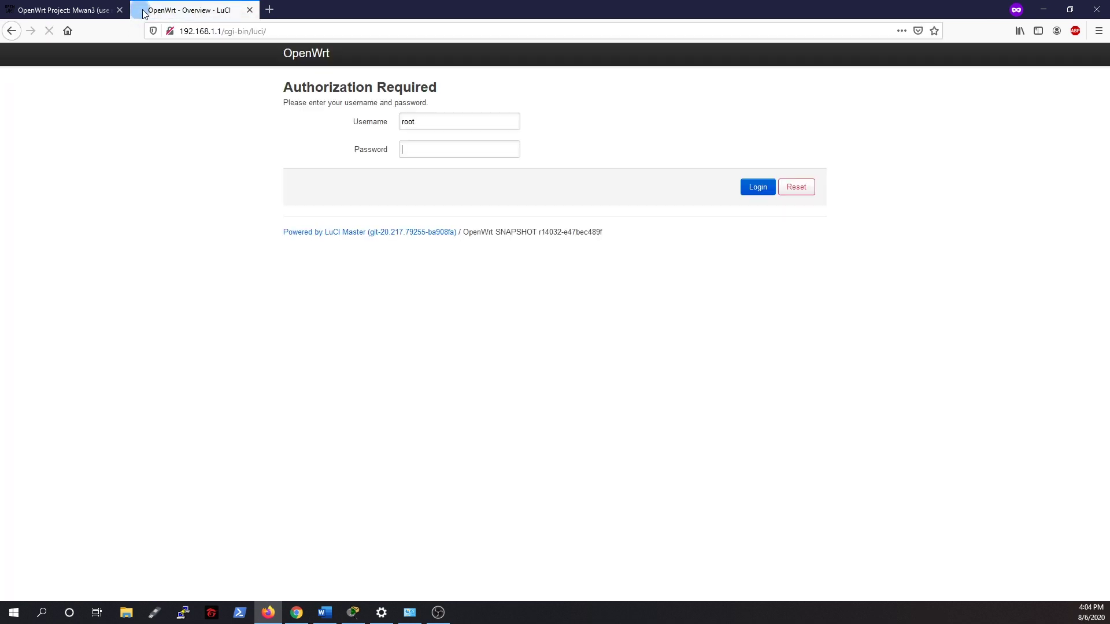
text(•••••••••)
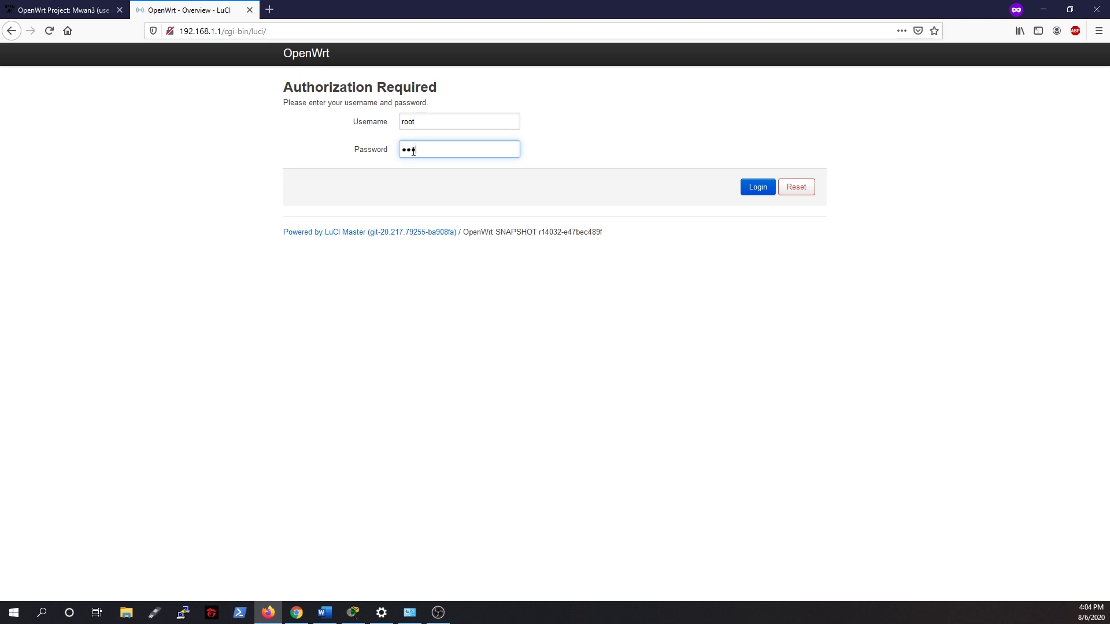
key(Return)
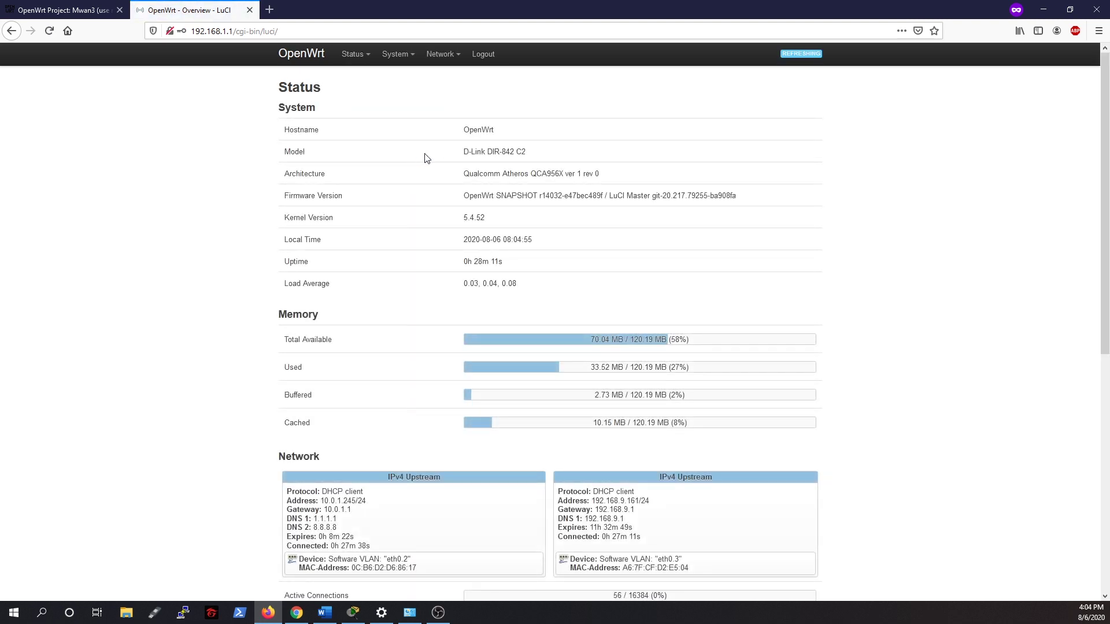
In the router's switch settings, set the description of VLAN 3 to "WAN B" and apply the change.
mouse_move(397, 61)
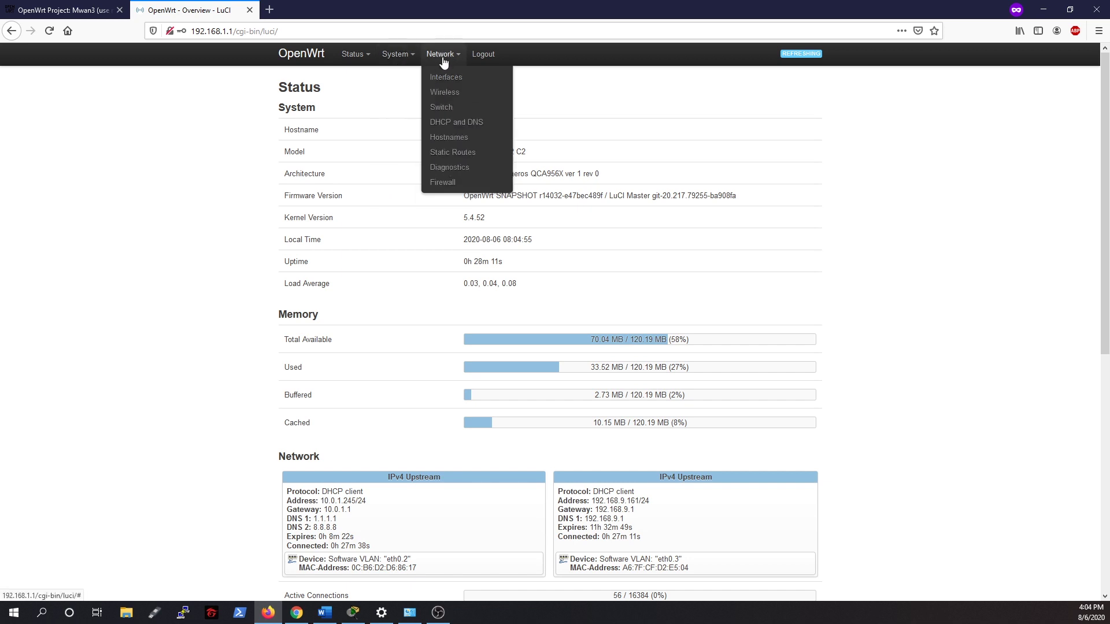
mouse_move(437, 55)
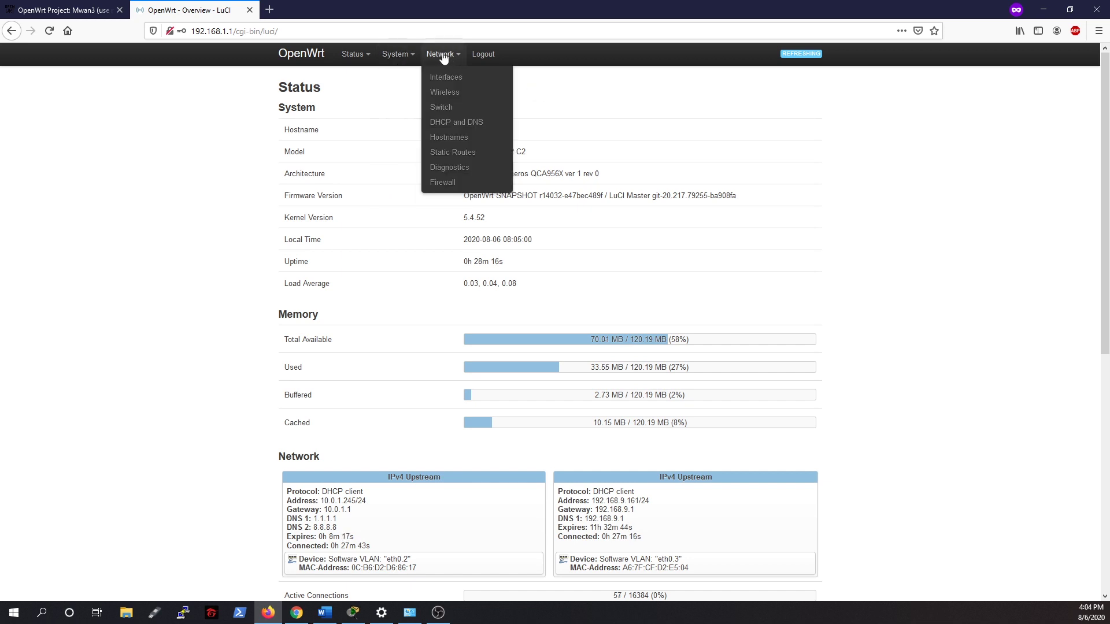
click(444, 109)
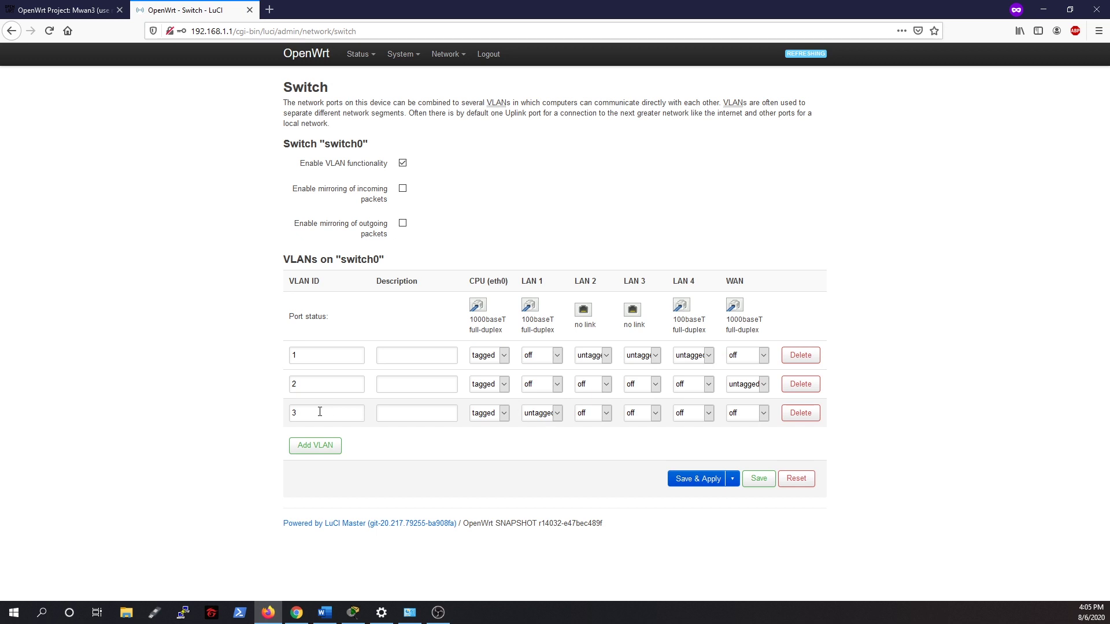
drag(313, 414, 292, 414)
click(494, 440)
click(420, 414)
text(WAN b)
key(BackSpace)
text(B)
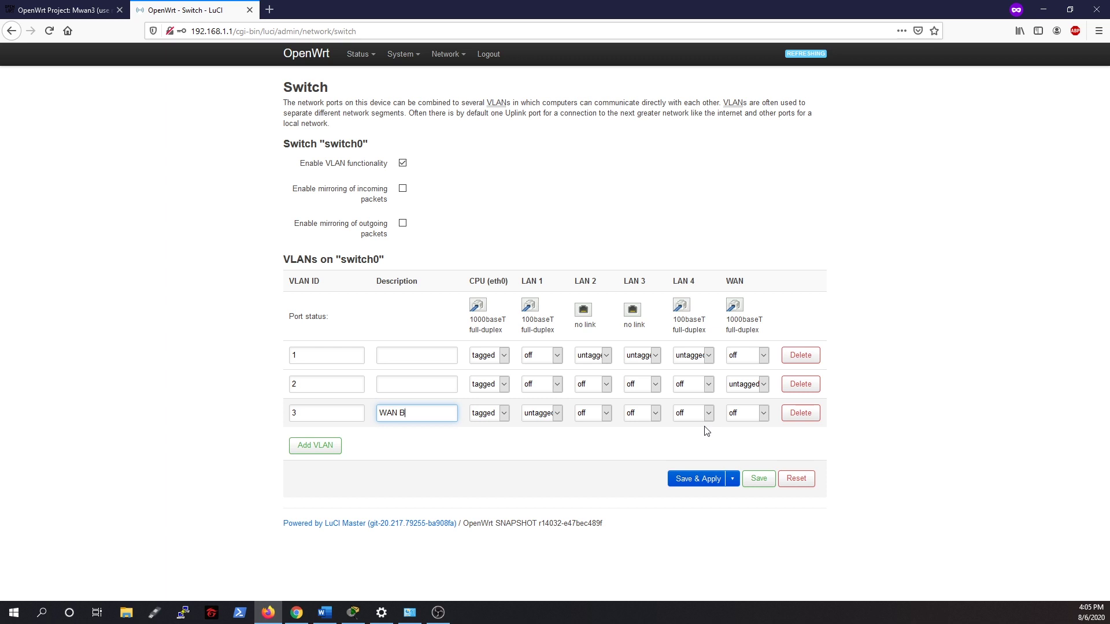
click(696, 488)
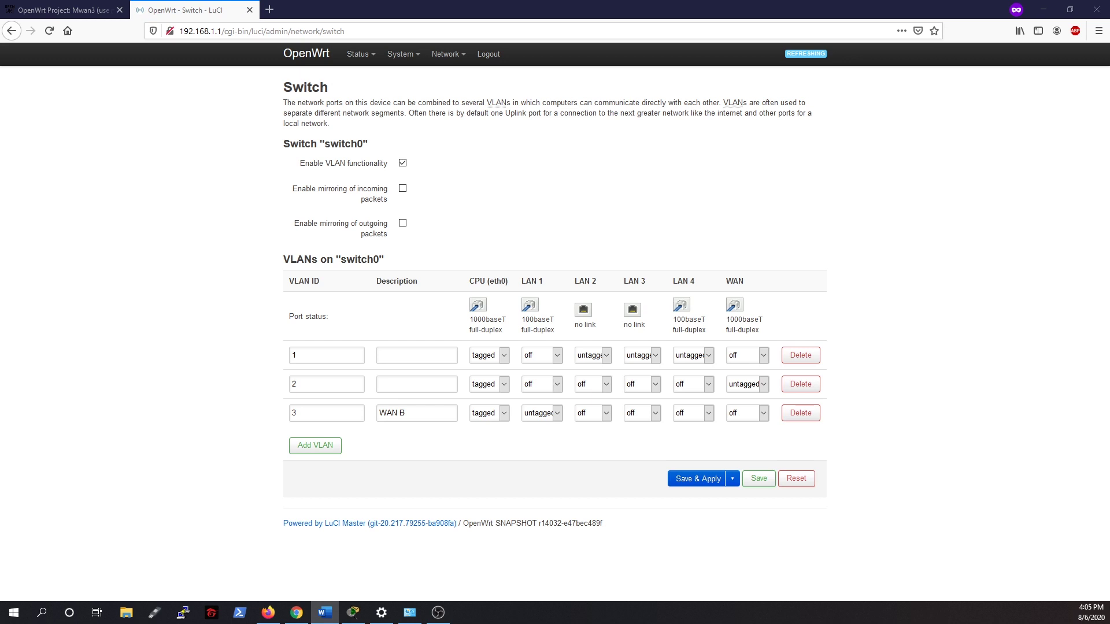
Delete the existing WANB network interface and apply the change.
mouse_move(443, 56)
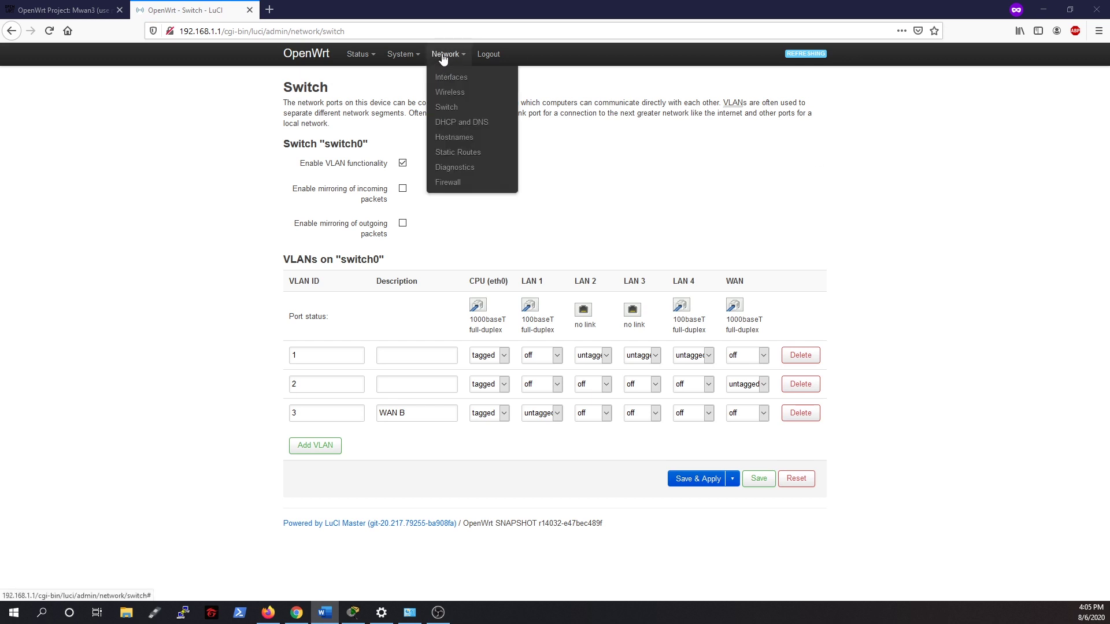
click(447, 76)
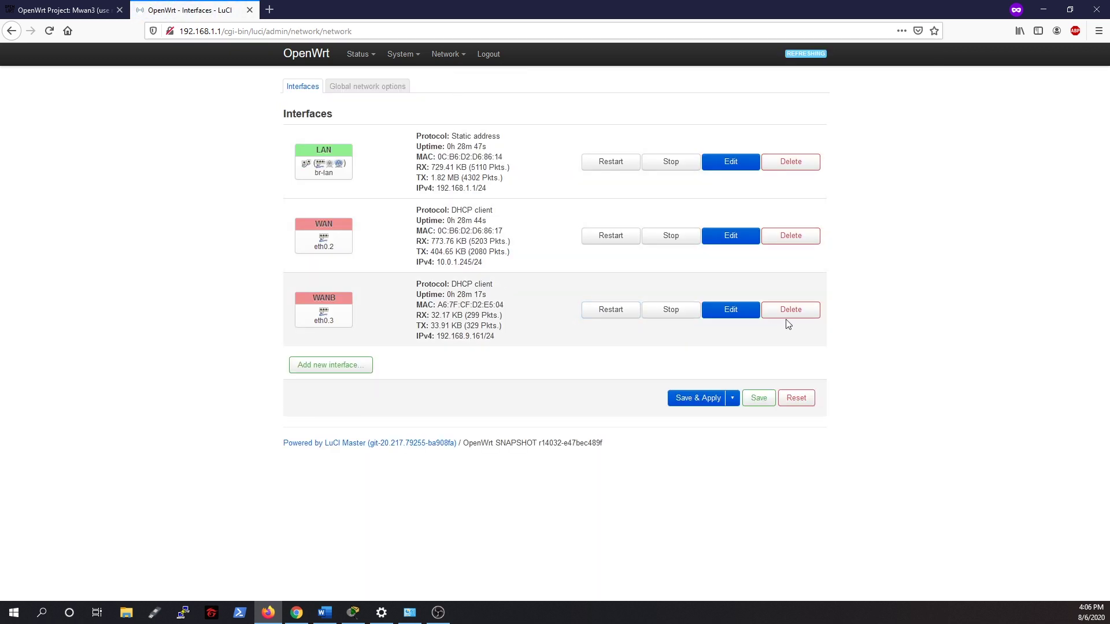
click(794, 313)
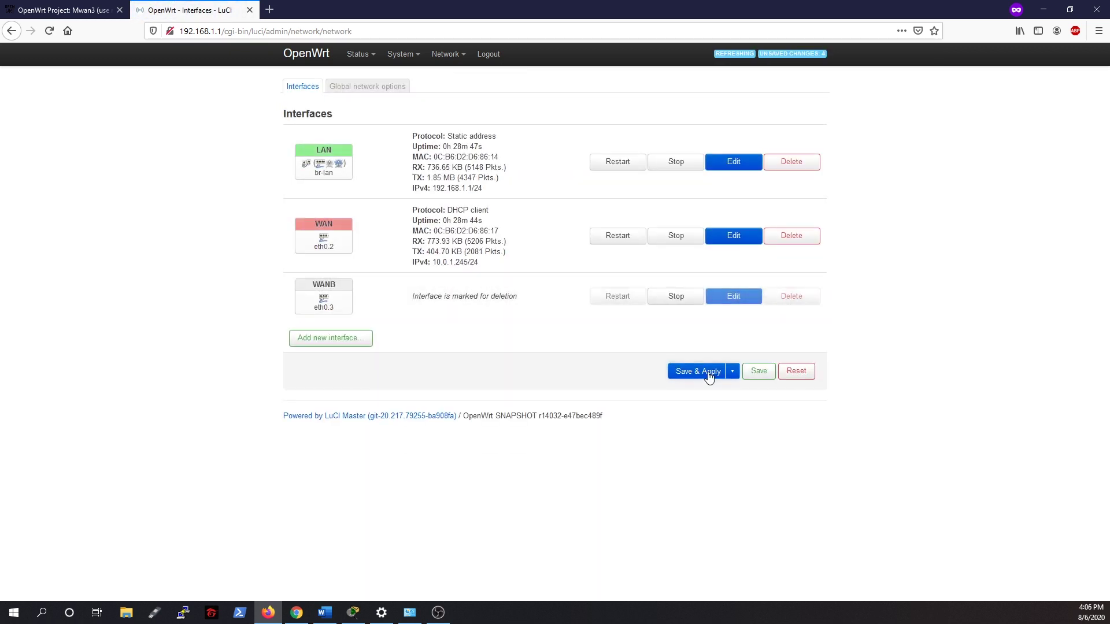
click(708, 372)
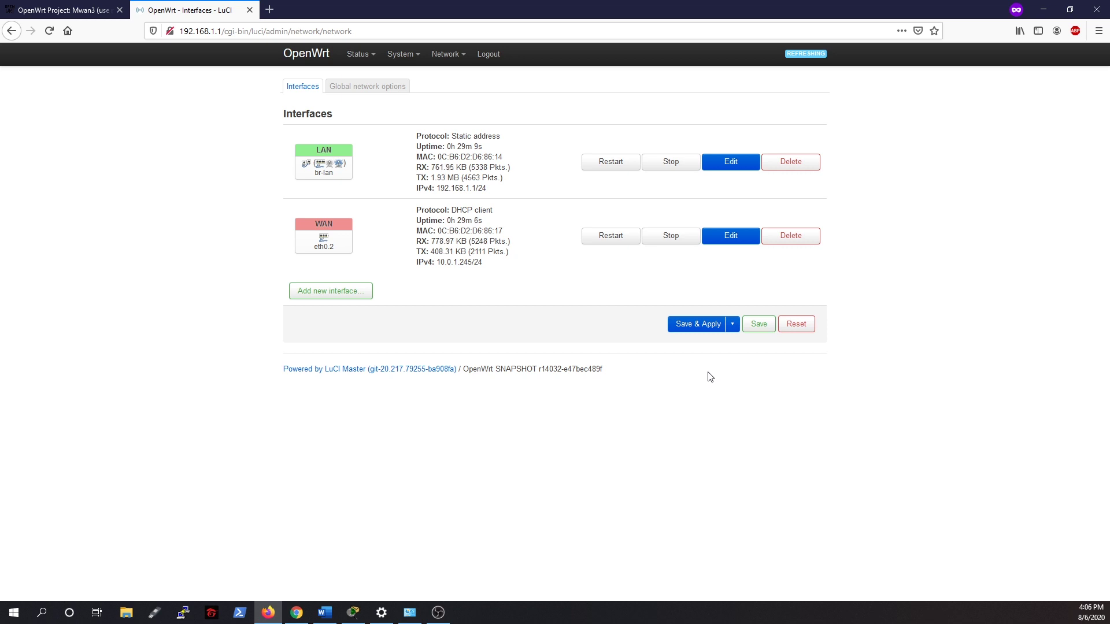
Create a new network interface named "wanb" with the DHCP client protocol on switch VLAN eth0.3.
click(331, 290)
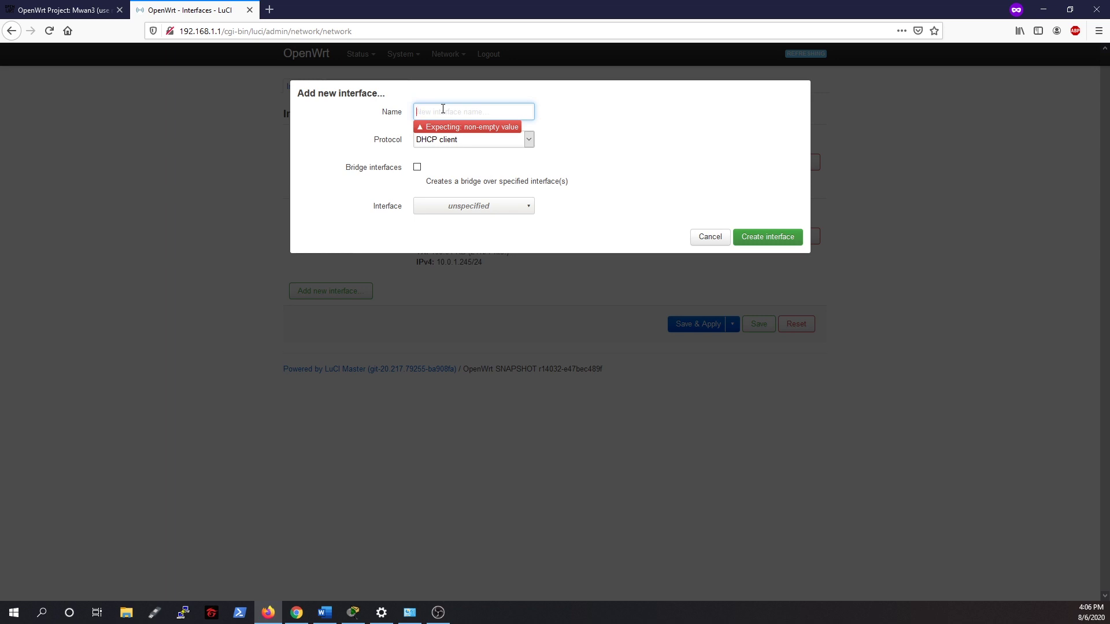
text(wanb)
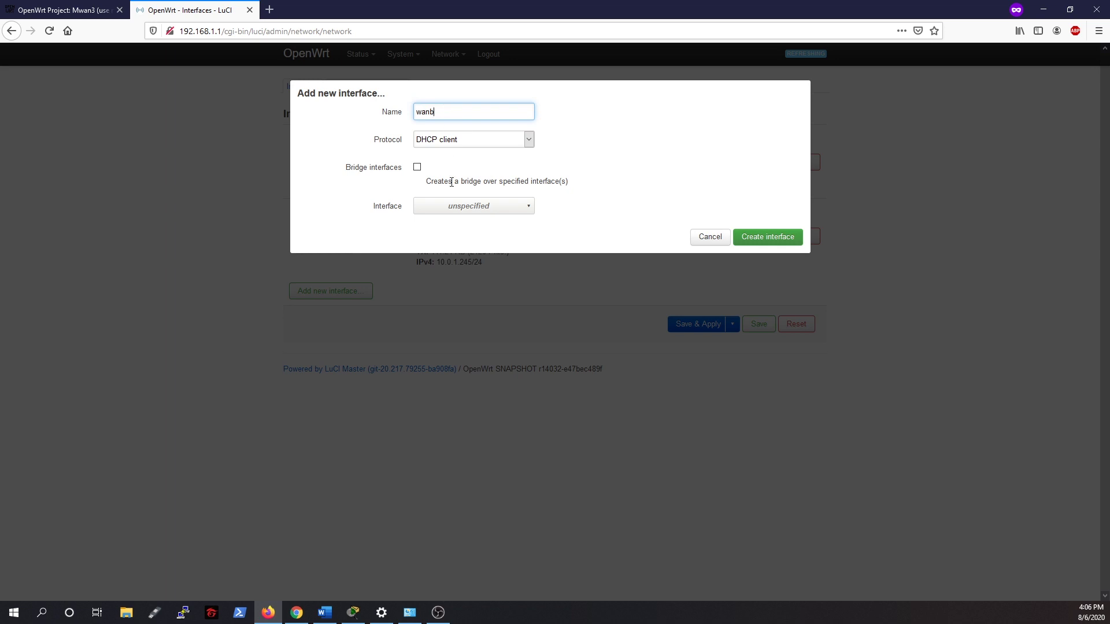
click(460, 142)
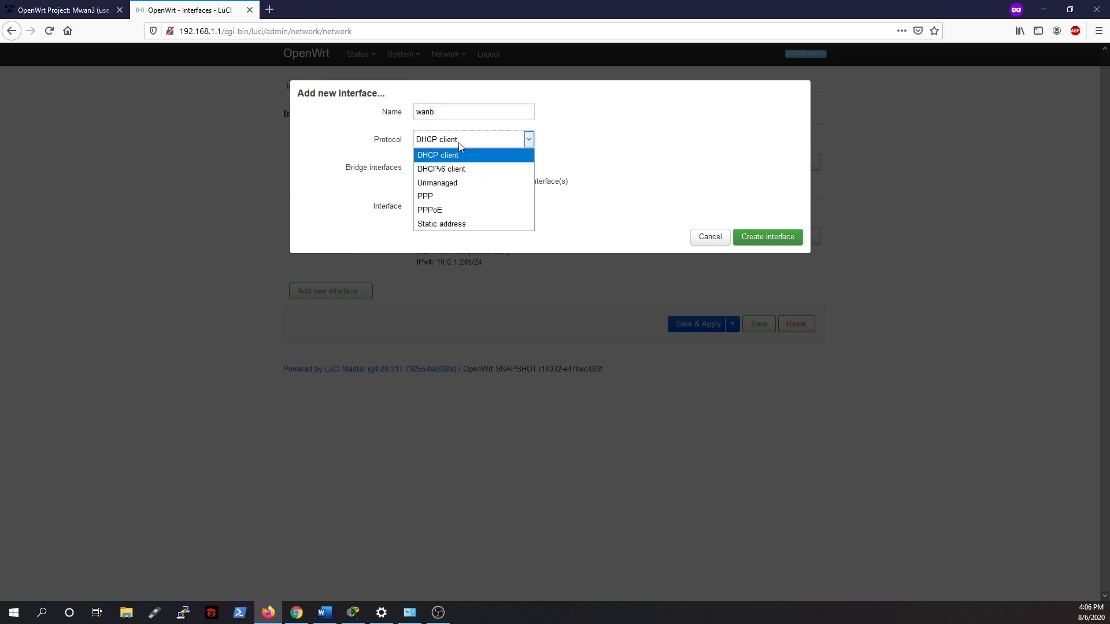
click(459, 143)
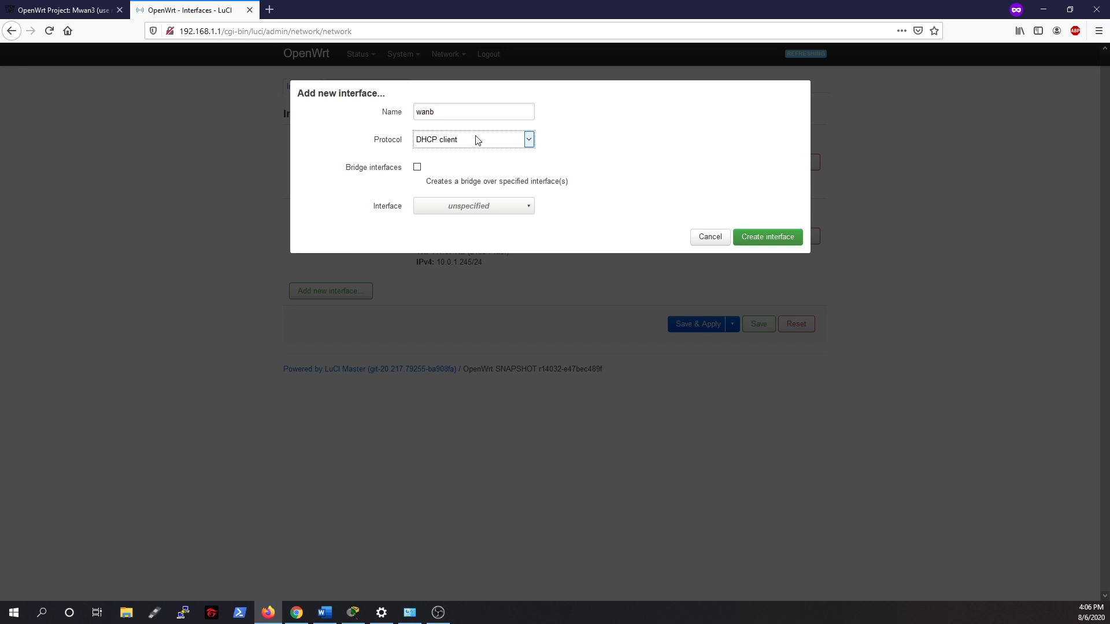
click(455, 213)
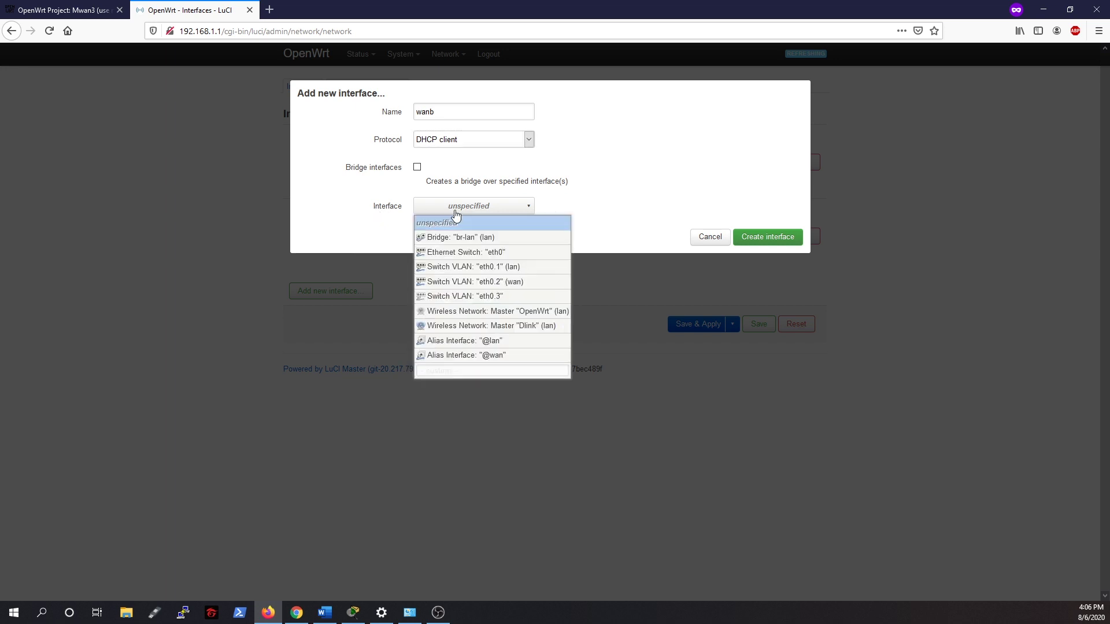
click(517, 300)
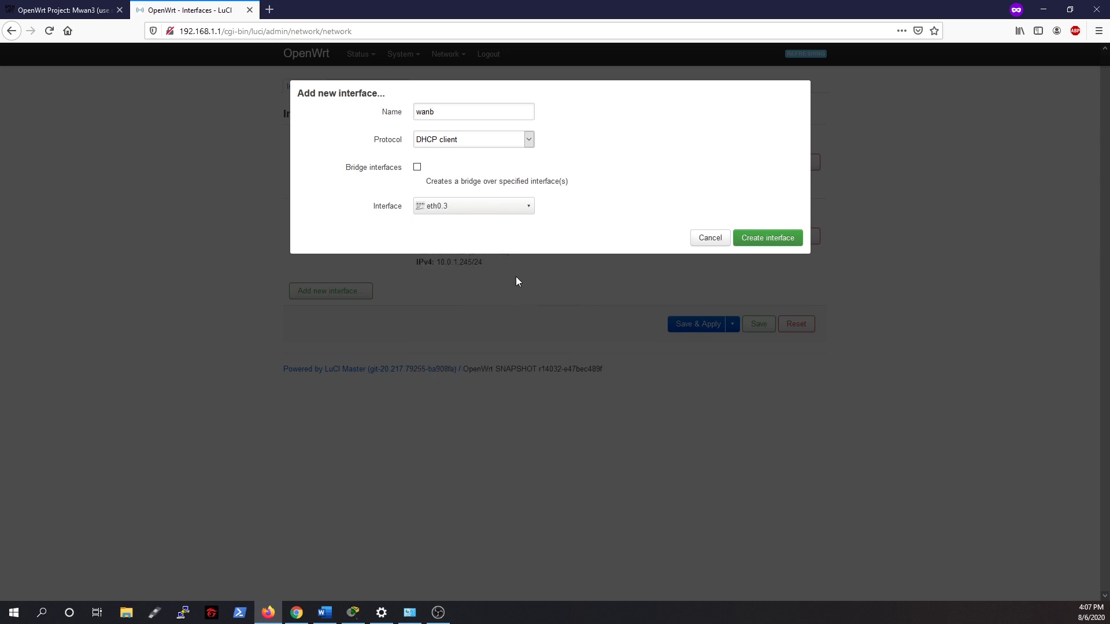
click(758, 240)
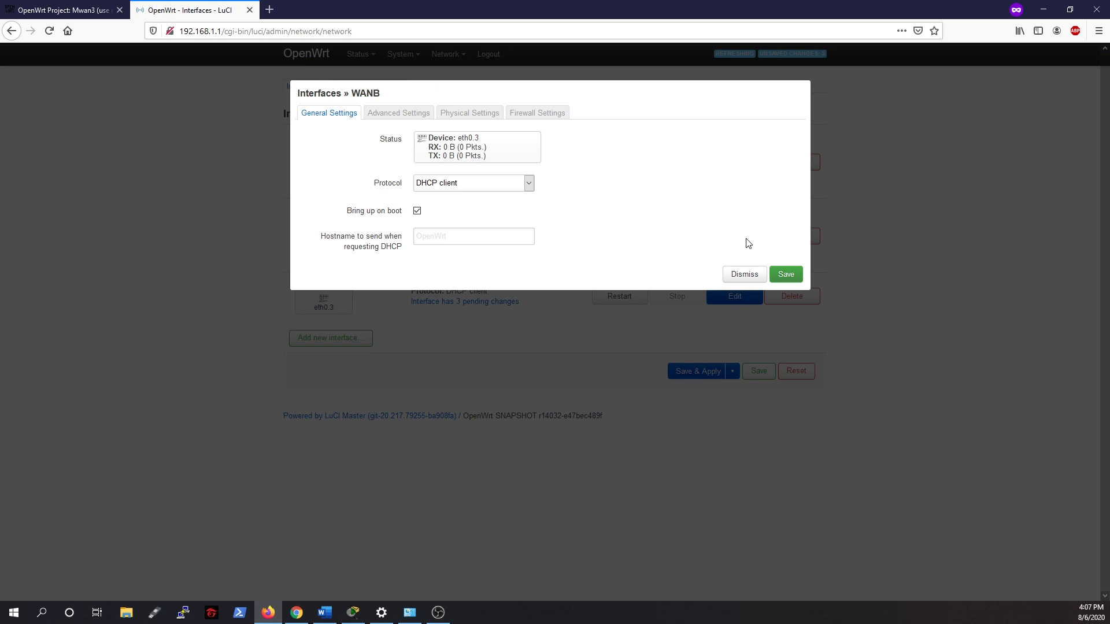
Assign the WANB interface to the wan firewall zone, then save and apply the configuration.
click(414, 118)
click(533, 122)
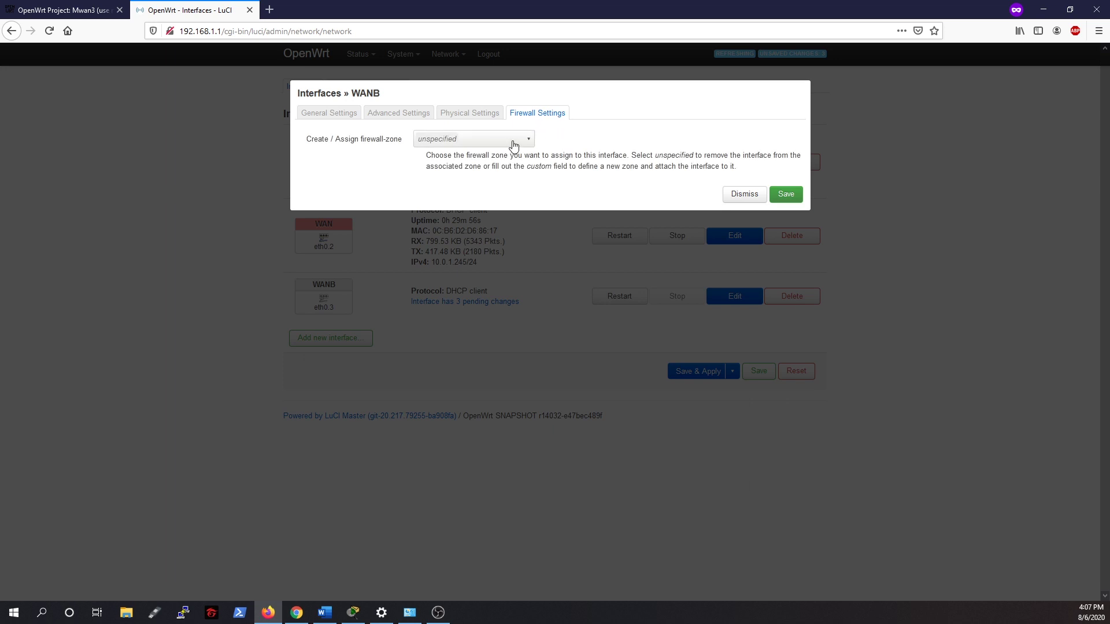
click(513, 145)
click(480, 197)
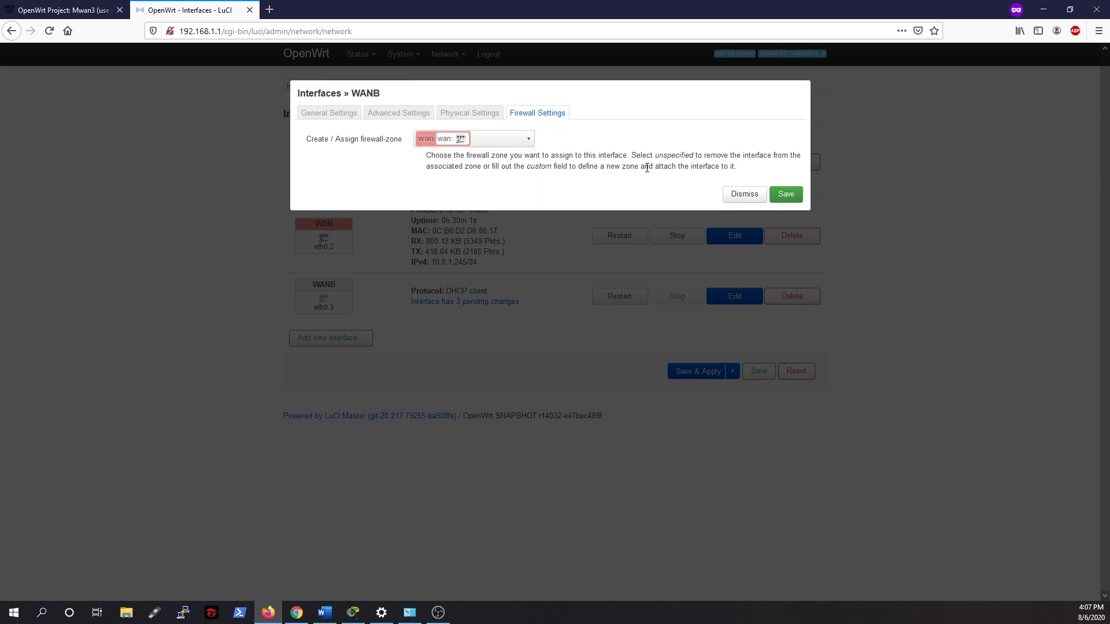
click(791, 195)
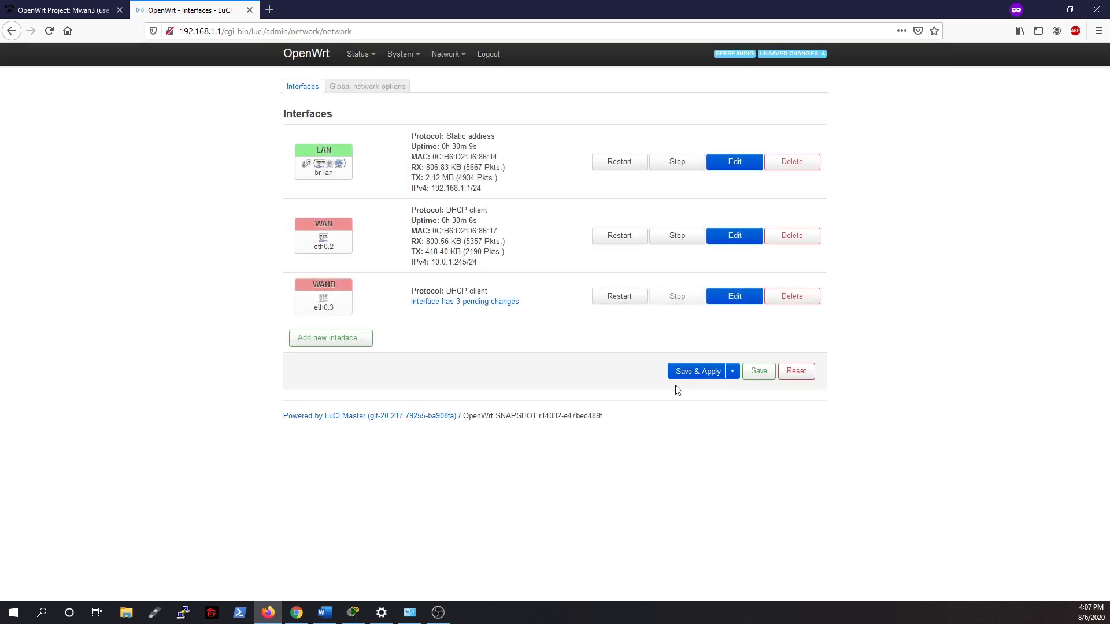
click(683, 373)
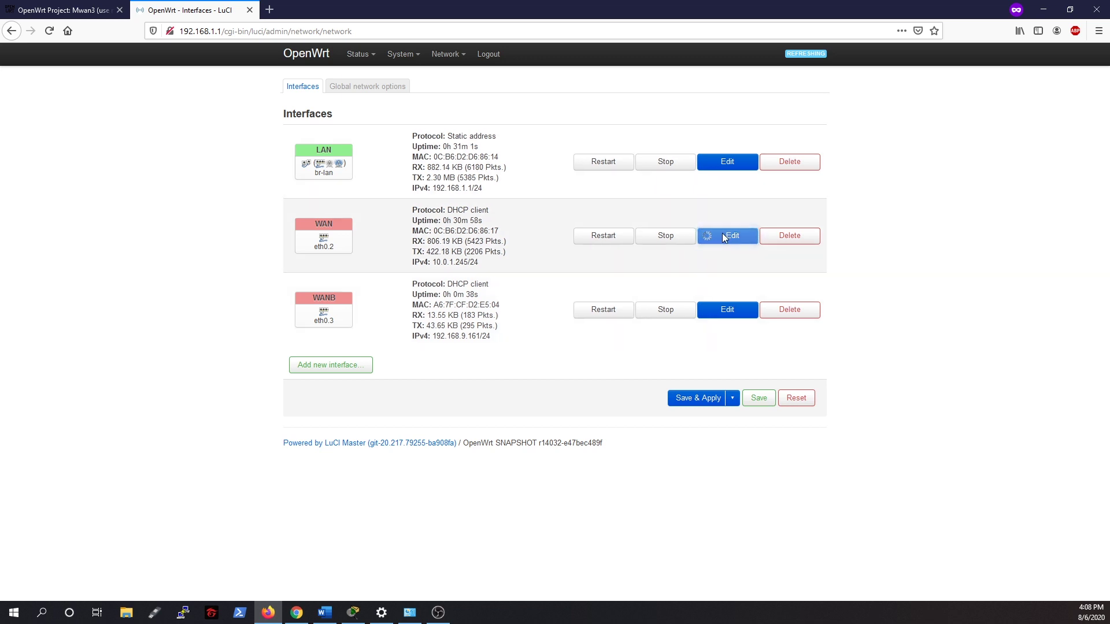
Check the gateway metric in the WAN interface's advanced settings and save the dialog.
click(723, 235)
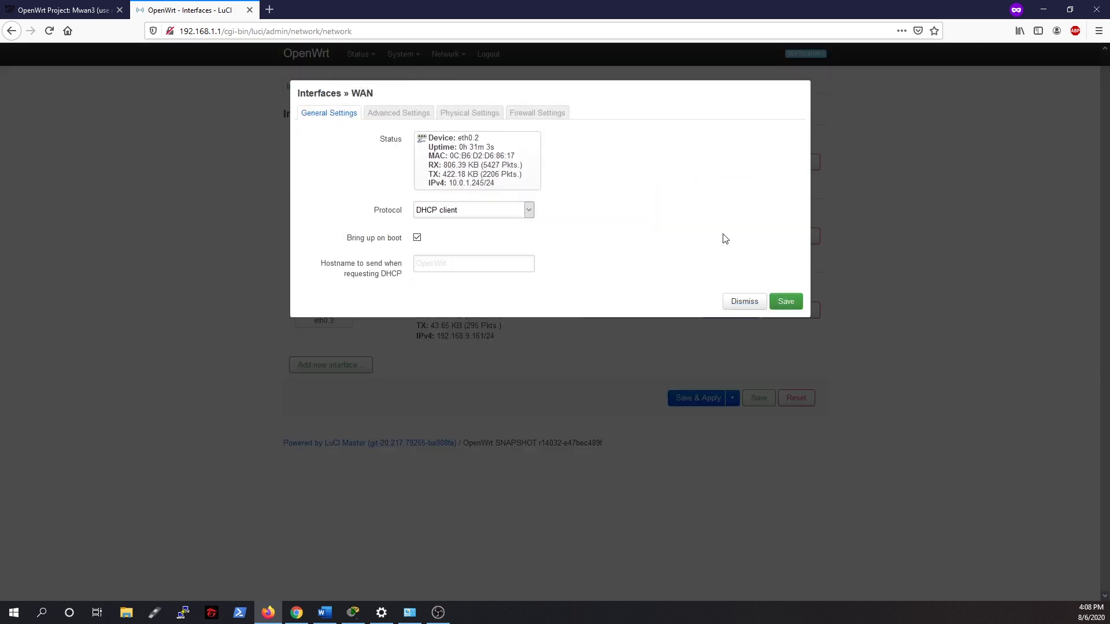
click(399, 112)
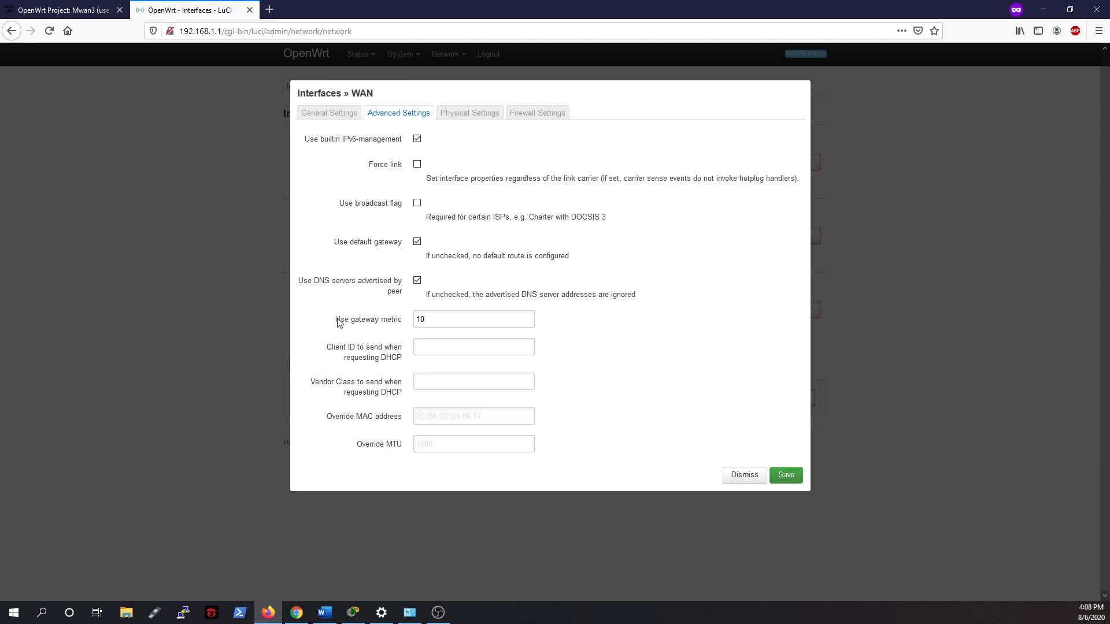
drag(438, 319, 417, 319)
click(784, 477)
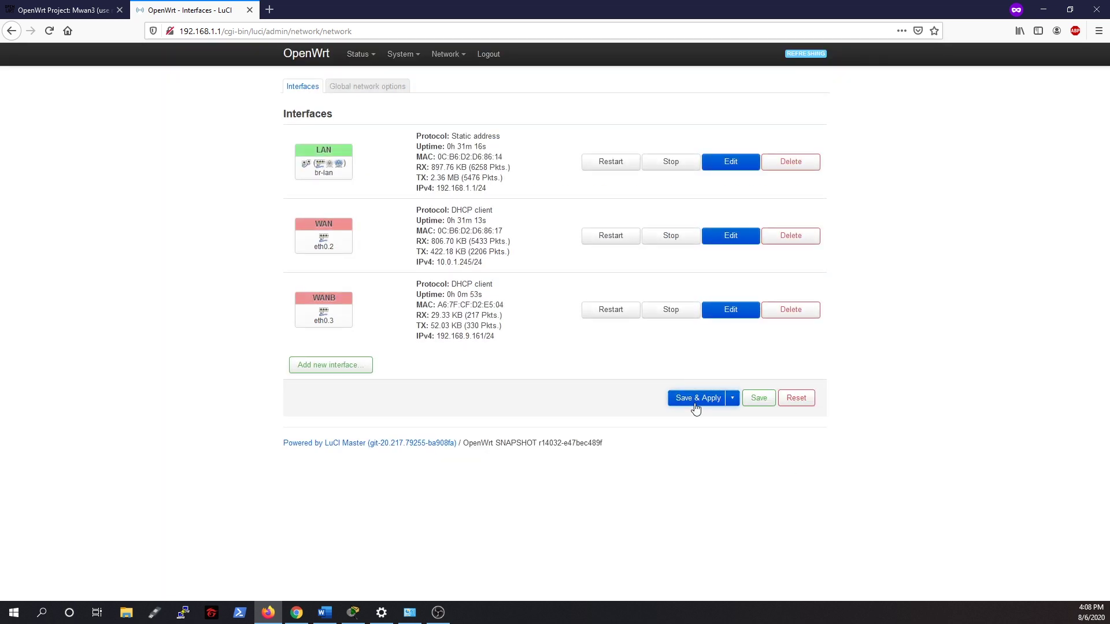
Set the WANB interface's gateway metric to 20, then save and apply the change.
click(726, 310)
click(392, 116)
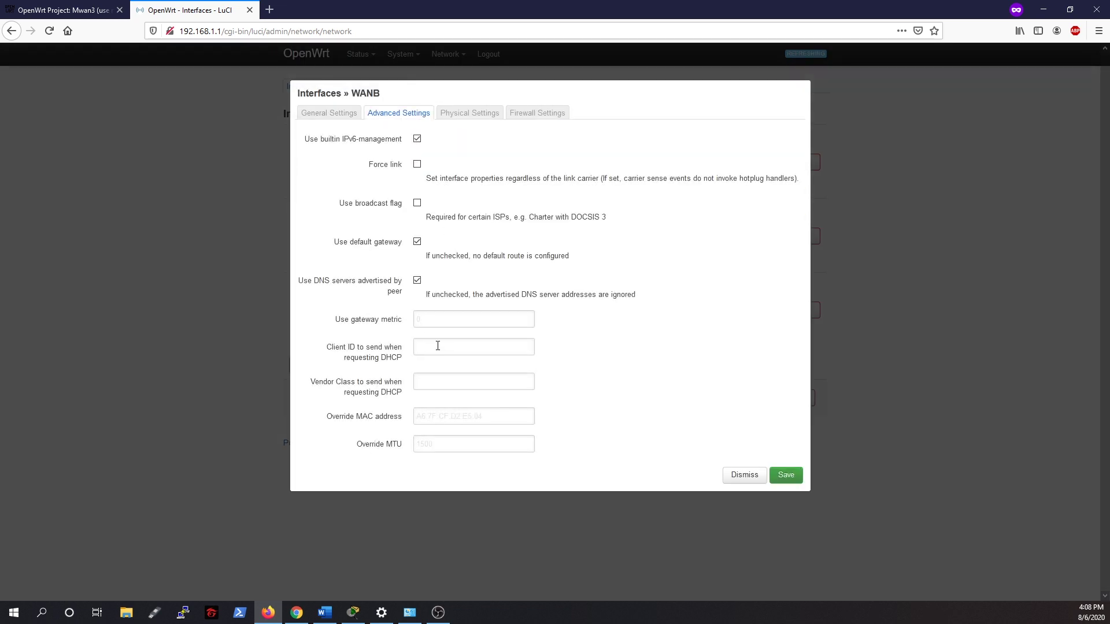
text(20)
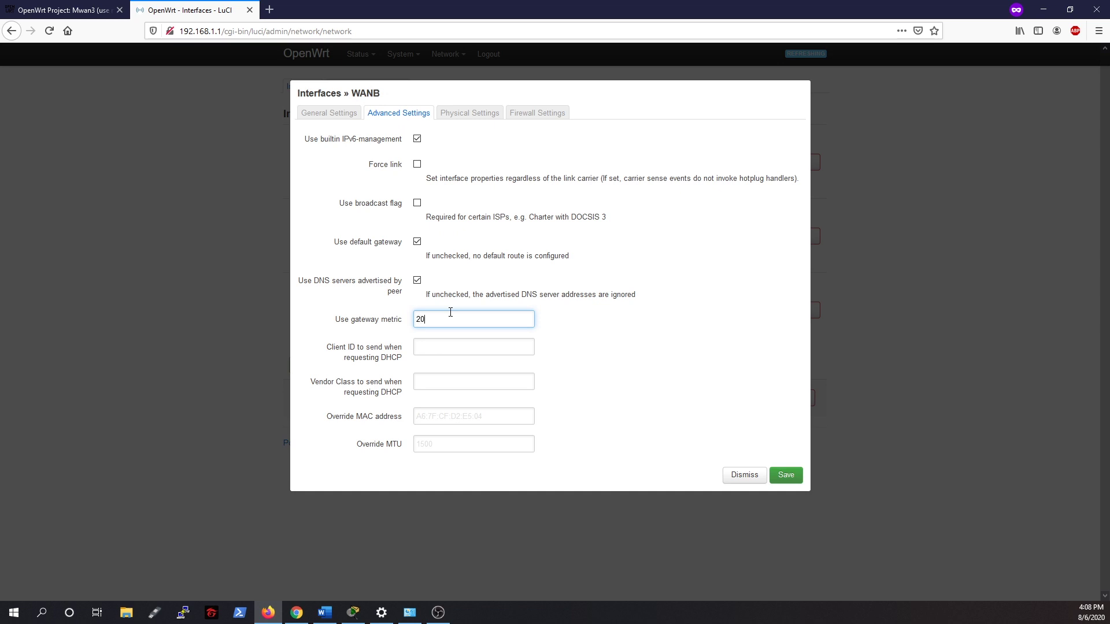
click(784, 475)
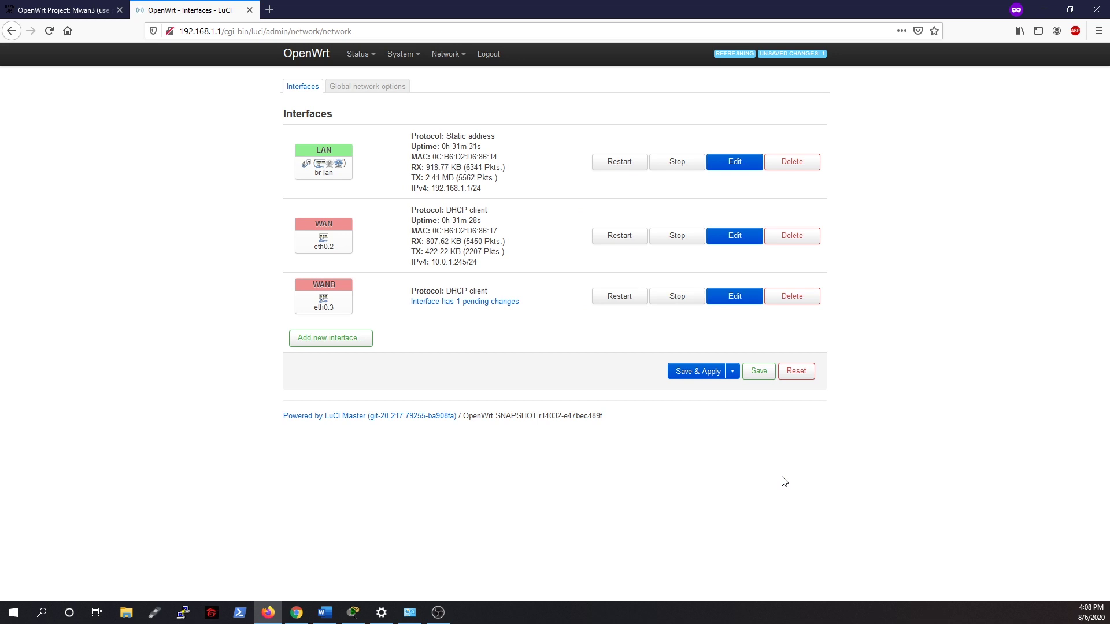
click(702, 376)
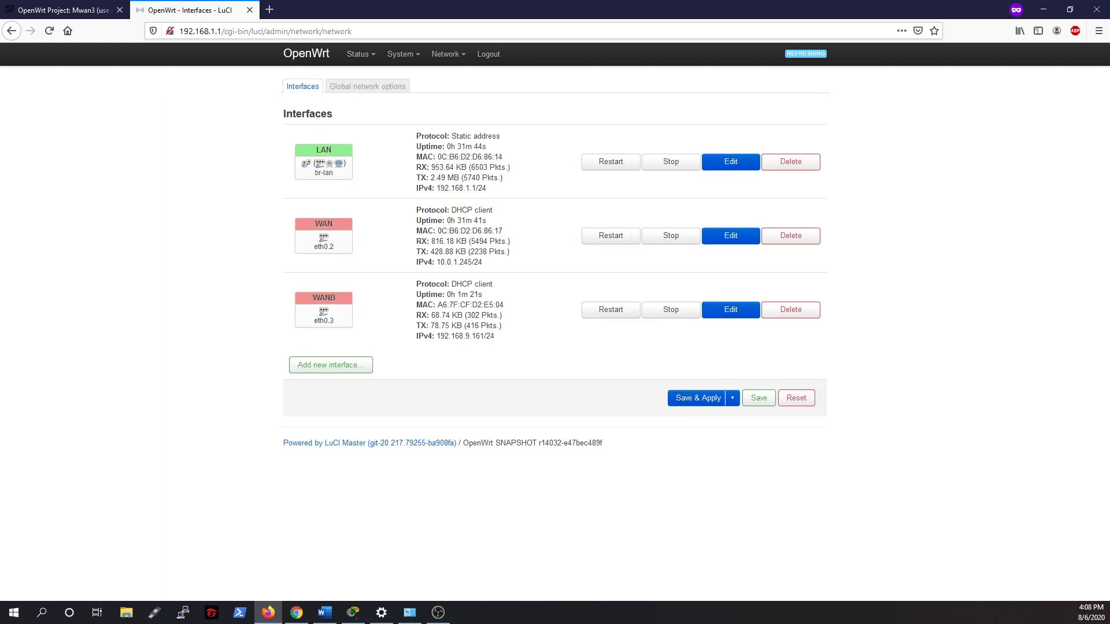
Review the prerequisites and pre-configuration sections of the OpenWrt mwan3 guide.
click(63, 10)
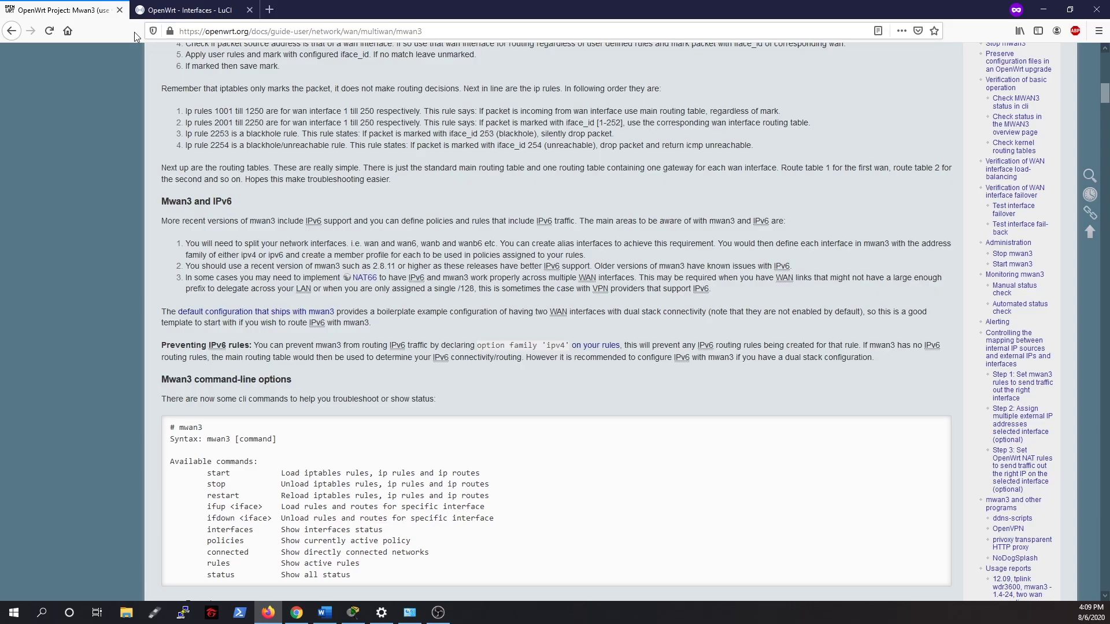
scroll(434, 299, down, 8)
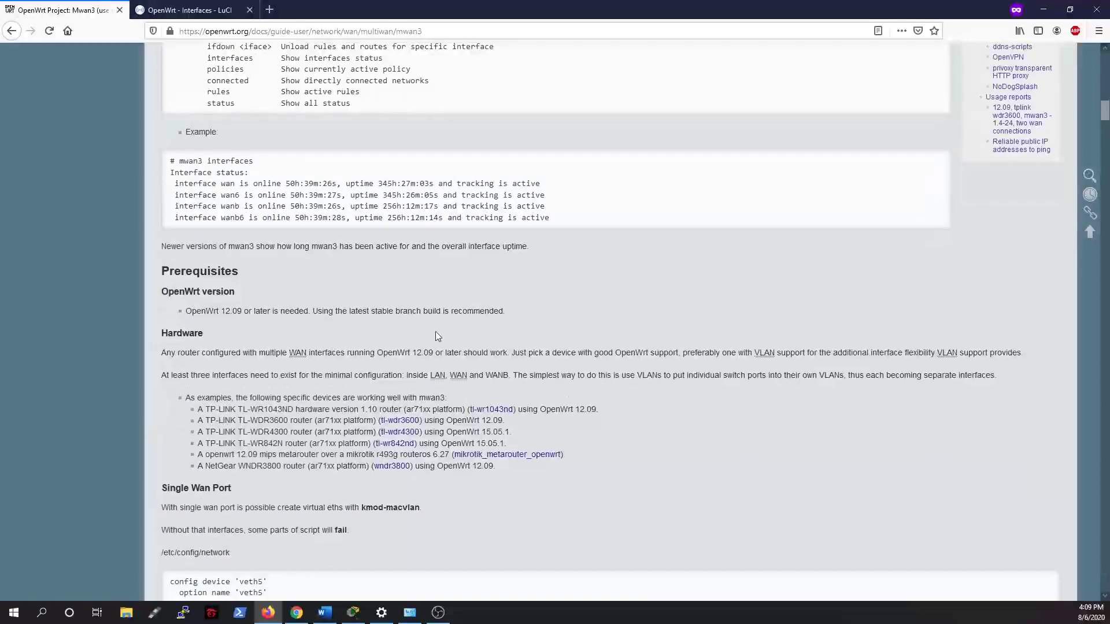
scroll(242, 258, down, 7)
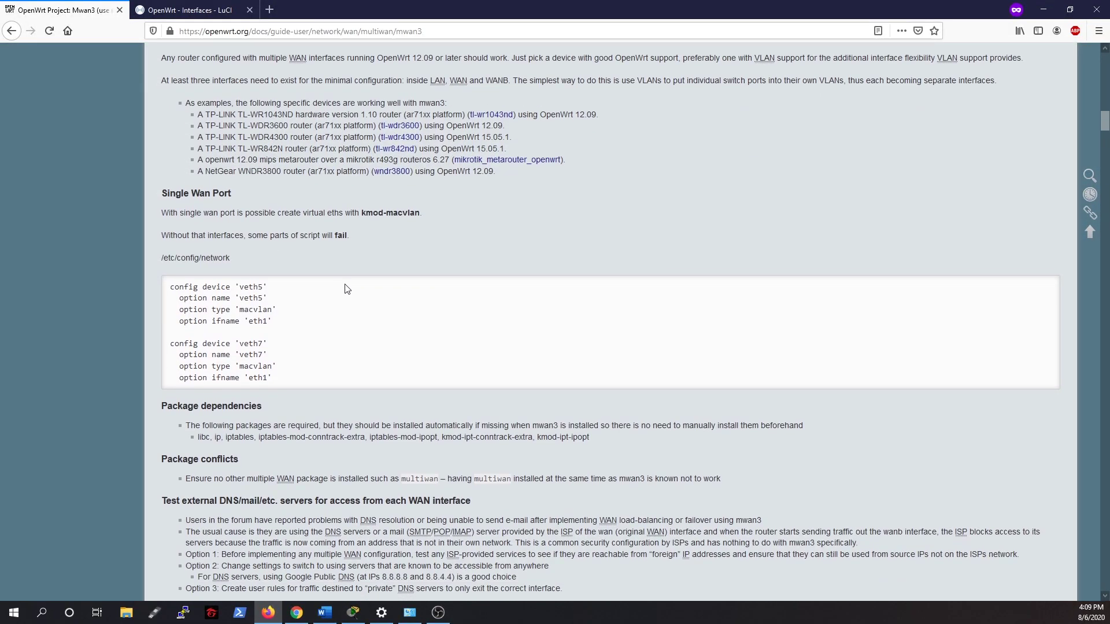
scroll(513, 364, down, 2)
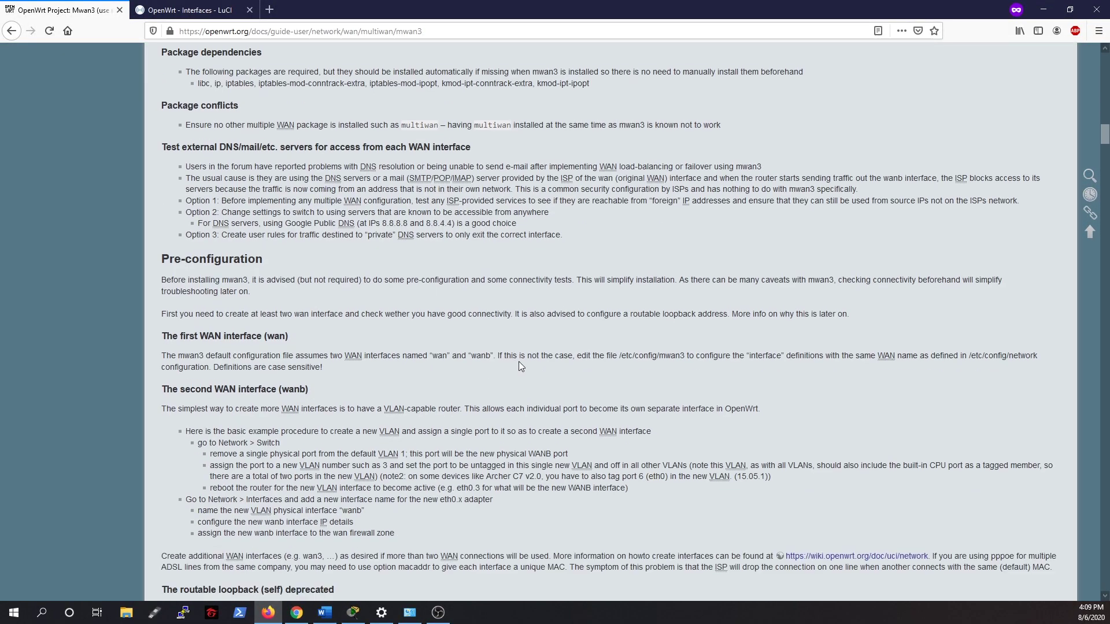
Review the mwan3 guide's sections on WAN interface naming, gateway metrics, routing table verification and outbound traffic tests up to Installation.
scroll(519, 362, down, 1)
drag(161, 277, 350, 334)
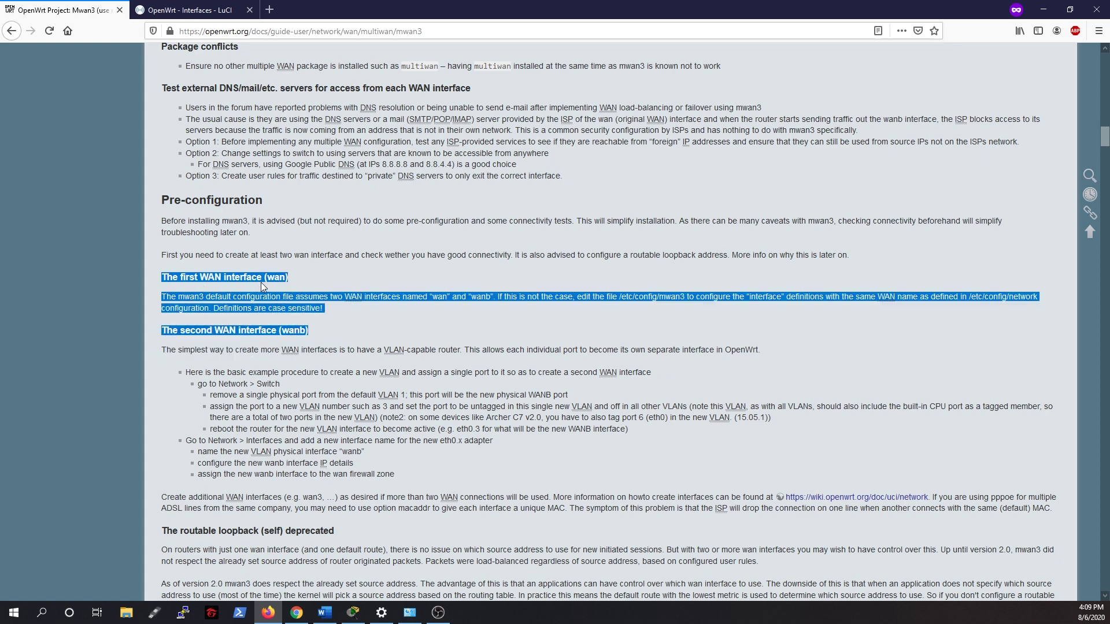
click(292, 317)
drag(319, 330, 164, 328)
click(346, 322)
scroll(346, 323, down, 8)
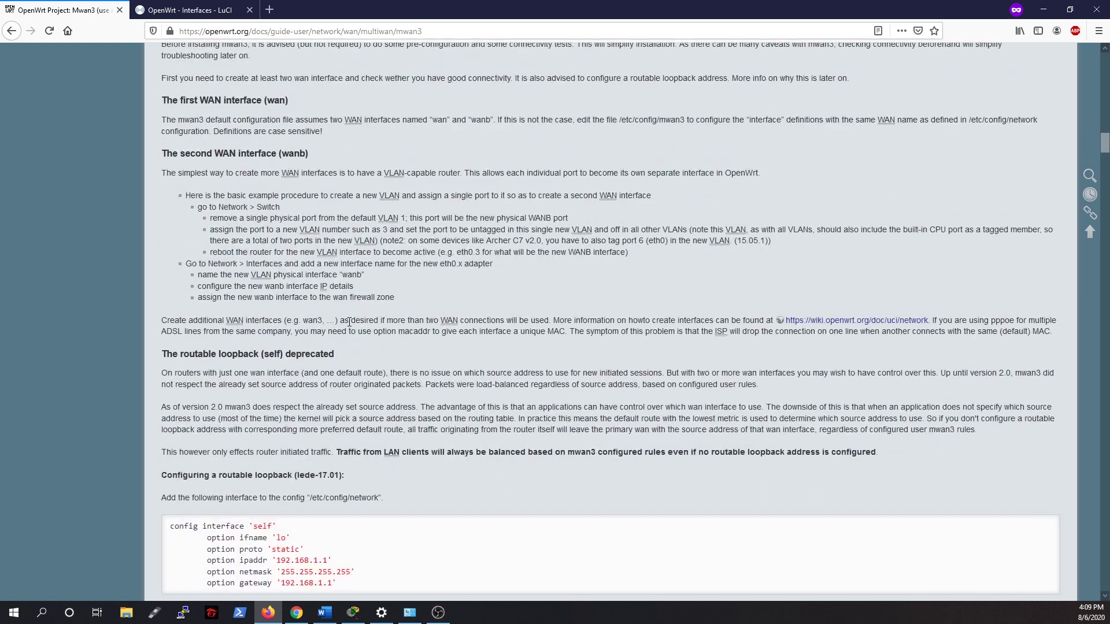
scroll(405, 318, down, 6)
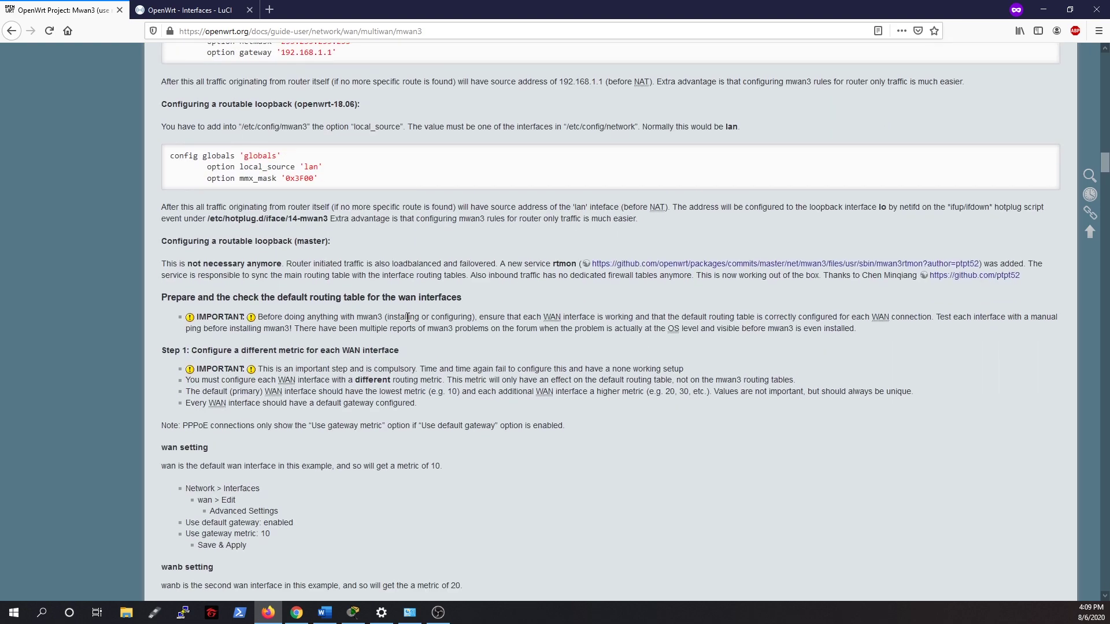
scroll(412, 312, down, 3)
scroll(430, 313, down, 2)
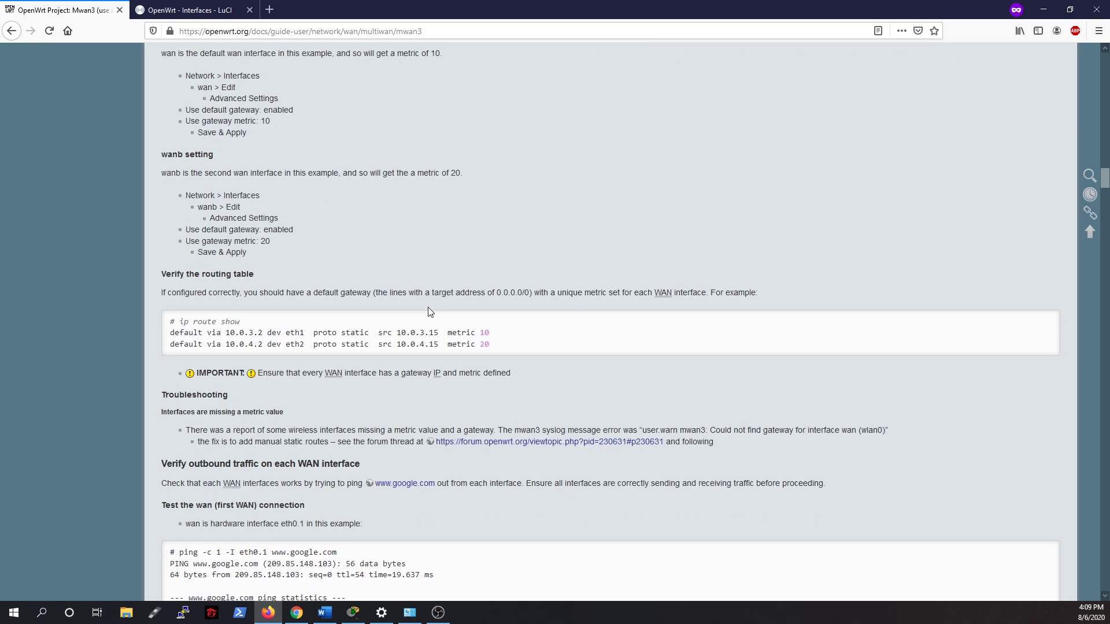
scroll(430, 312, down, 2)
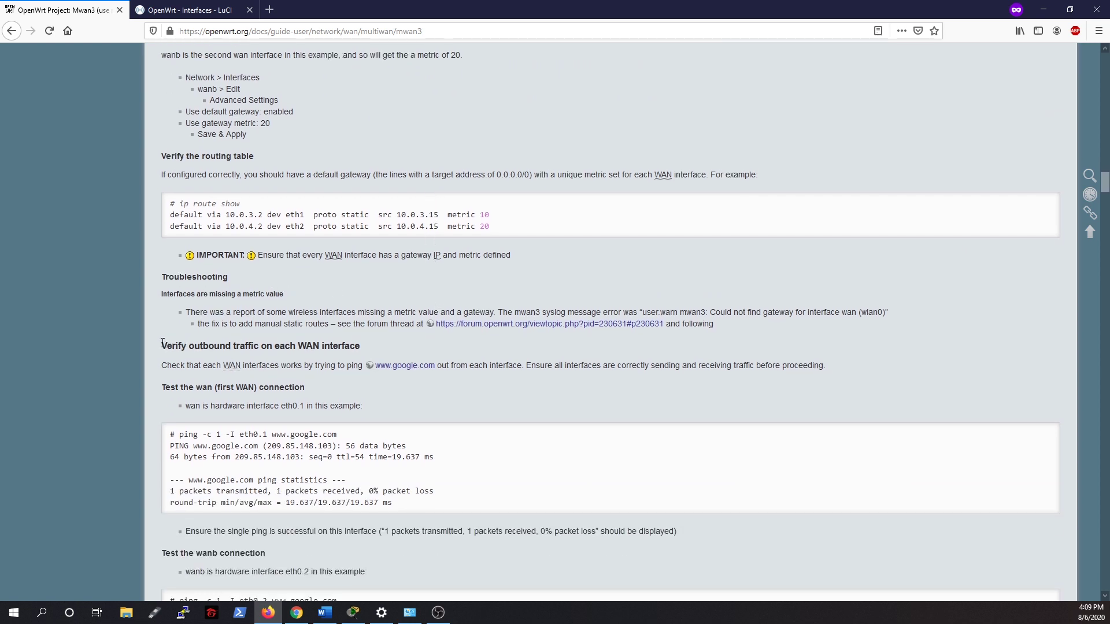
scroll(301, 394, down, 3)
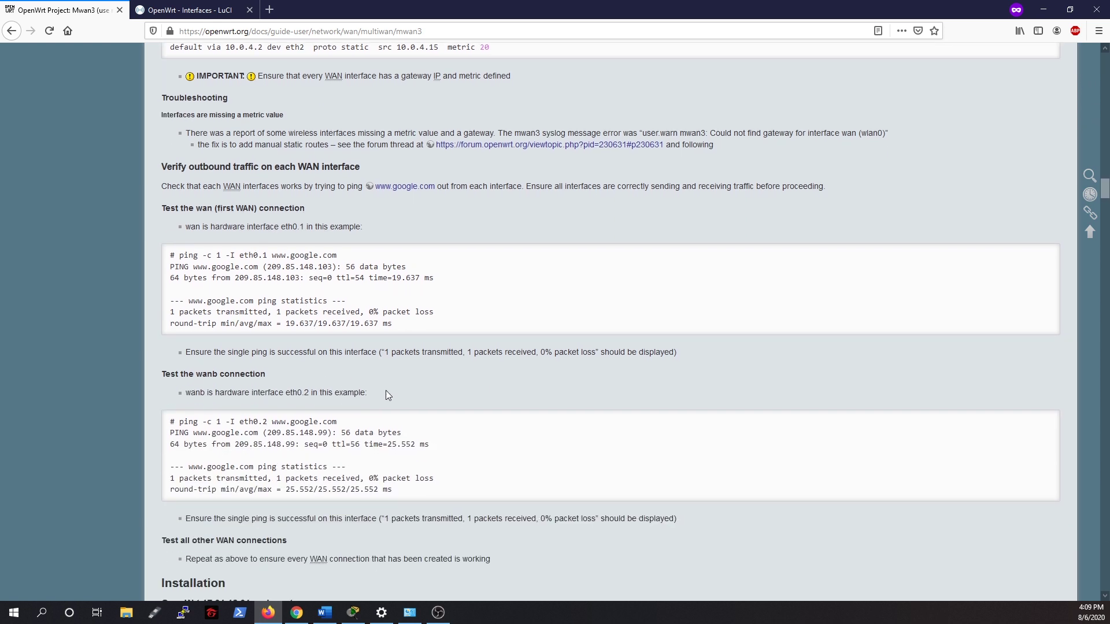
scroll(387, 391, down, 5)
Update the package lists on the router's Software page and dismiss the package manager output.
click(187, 7)
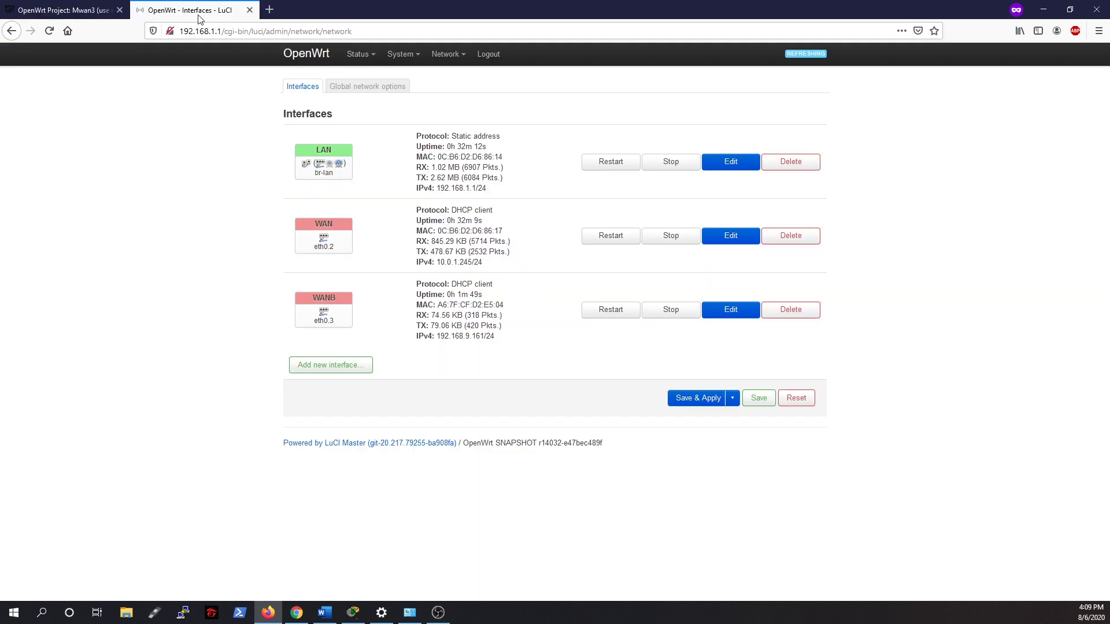
mouse_move(398, 66)
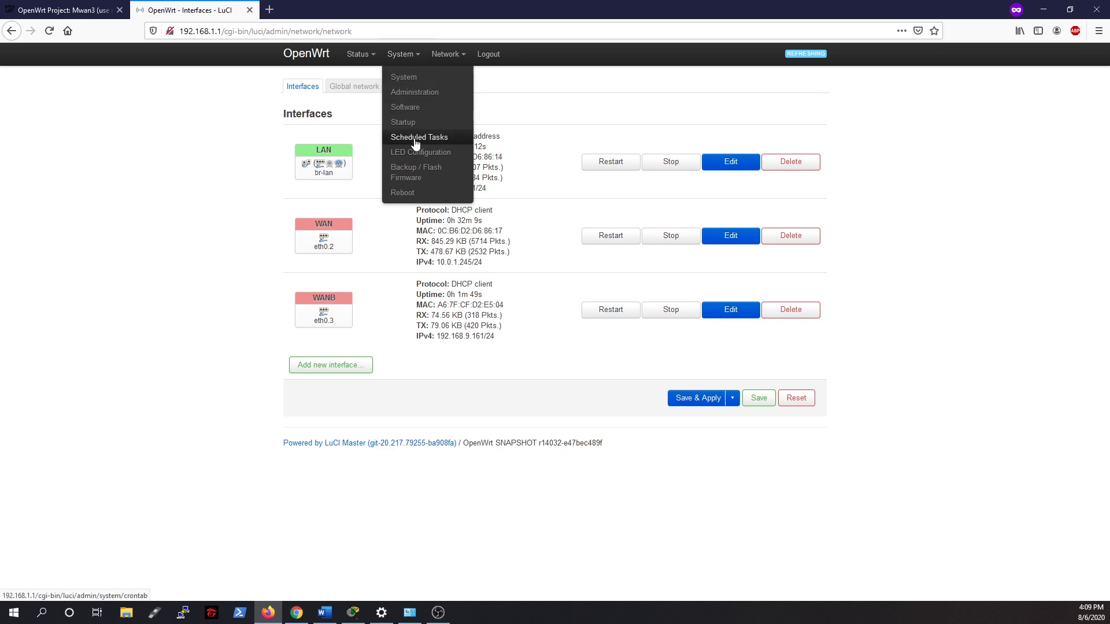
click(423, 110)
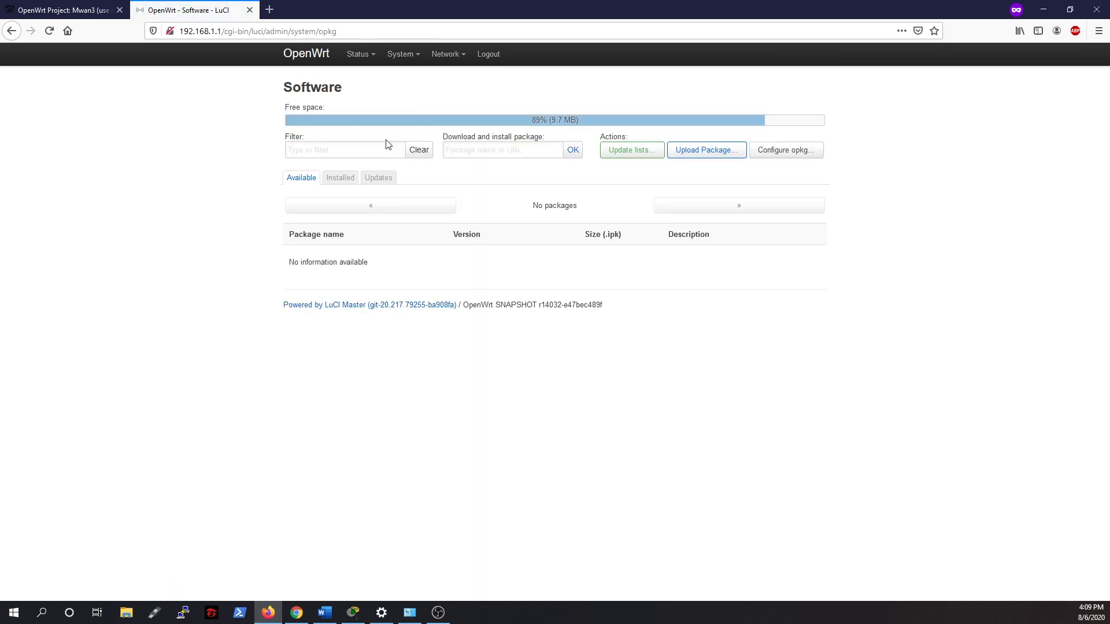
click(641, 156)
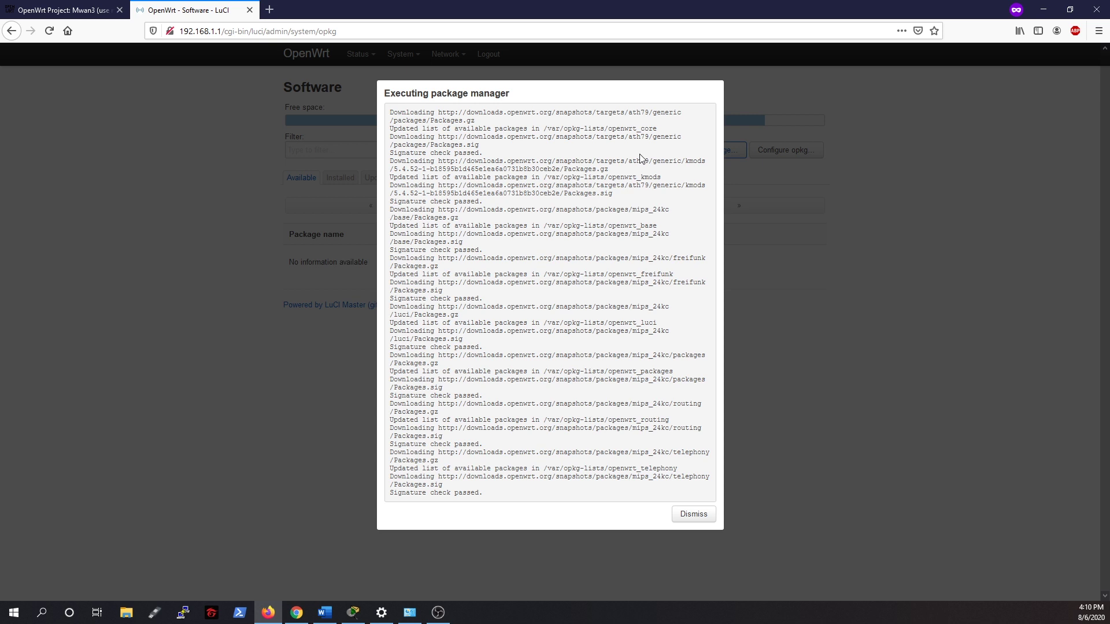
click(690, 517)
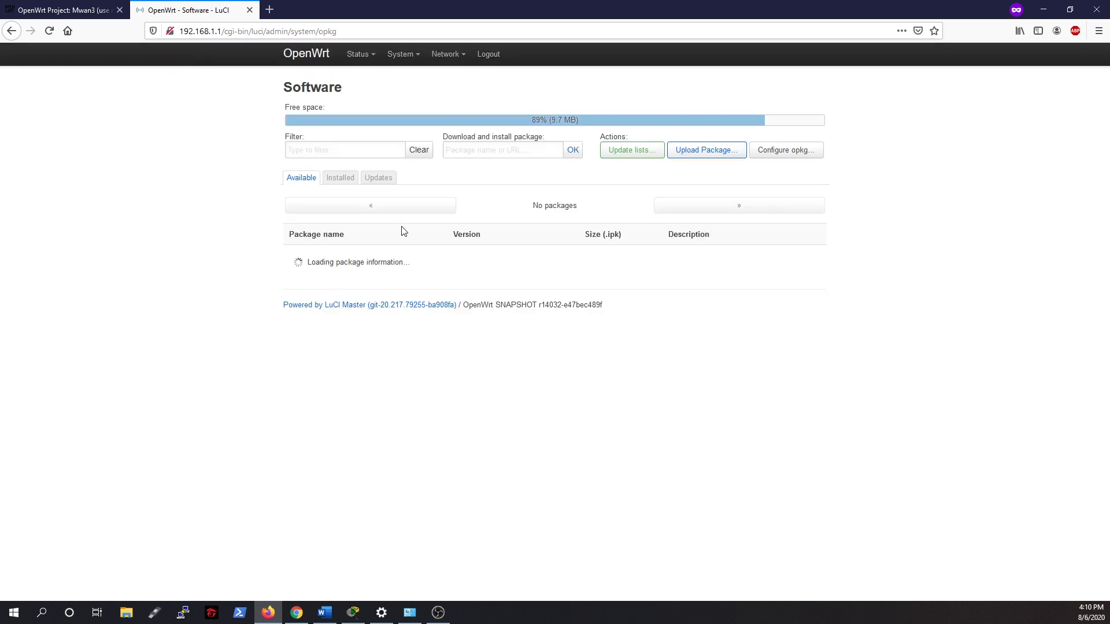
Filter the available packages for mwan3 and install the mwan3 package with its dependencies.
click(321, 149)
text(mwan3)
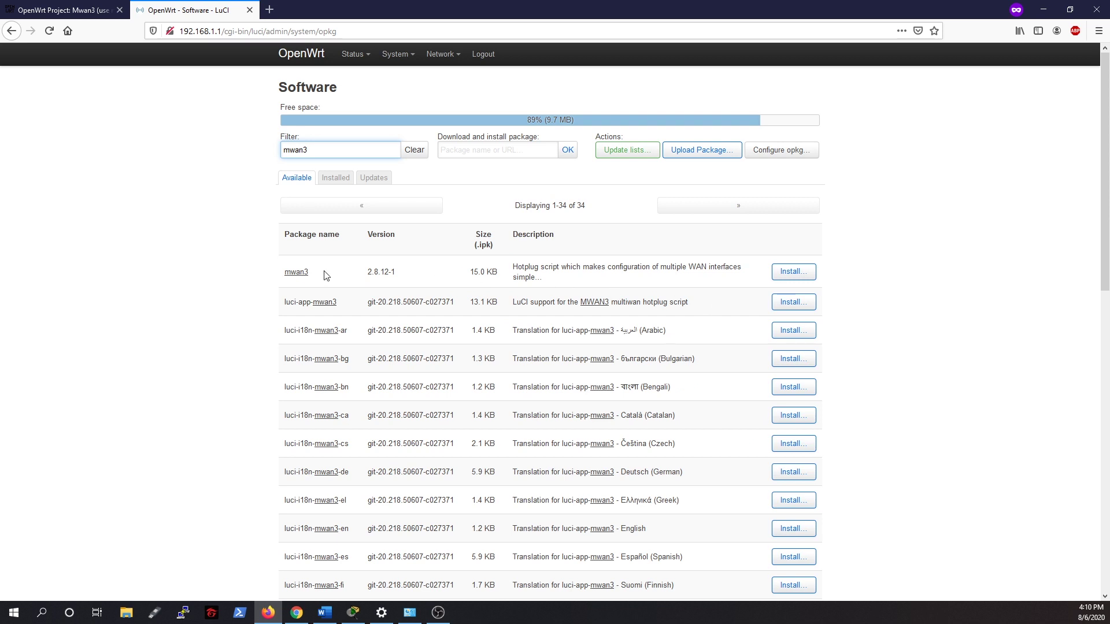
drag(320, 277, 282, 280)
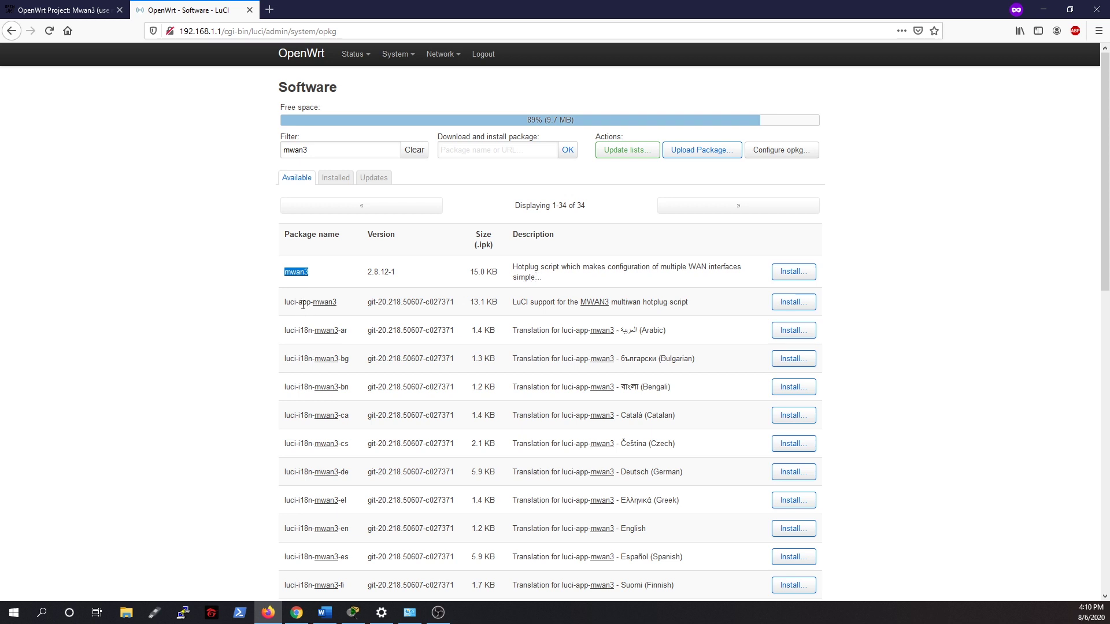
click(355, 305)
click(794, 272)
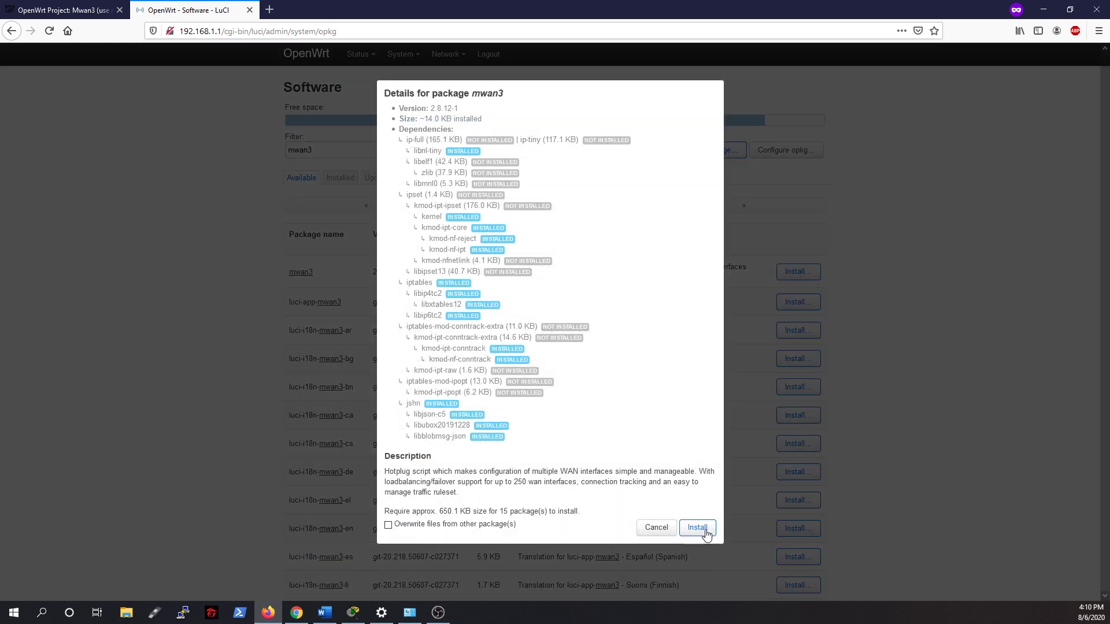
click(698, 528)
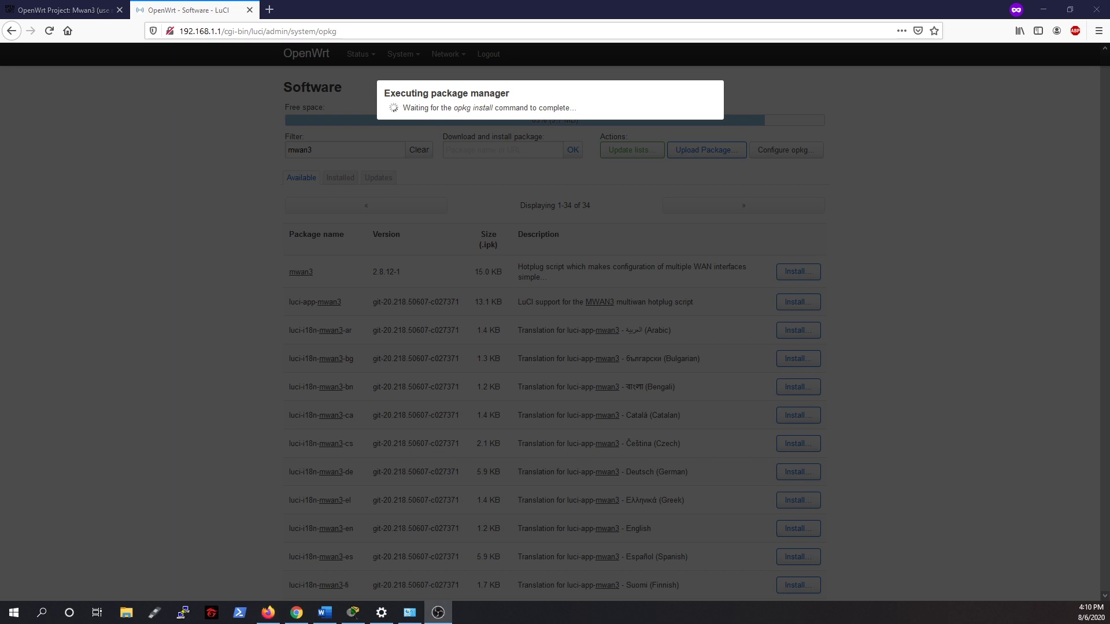
key(alt+Tab)
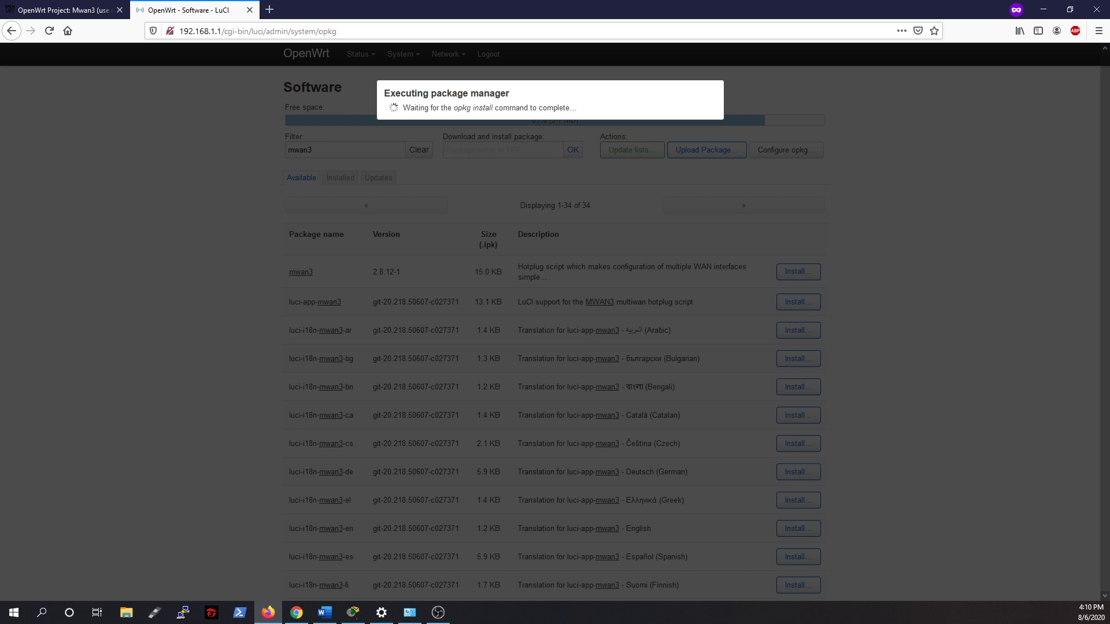
key(alt+Tab)
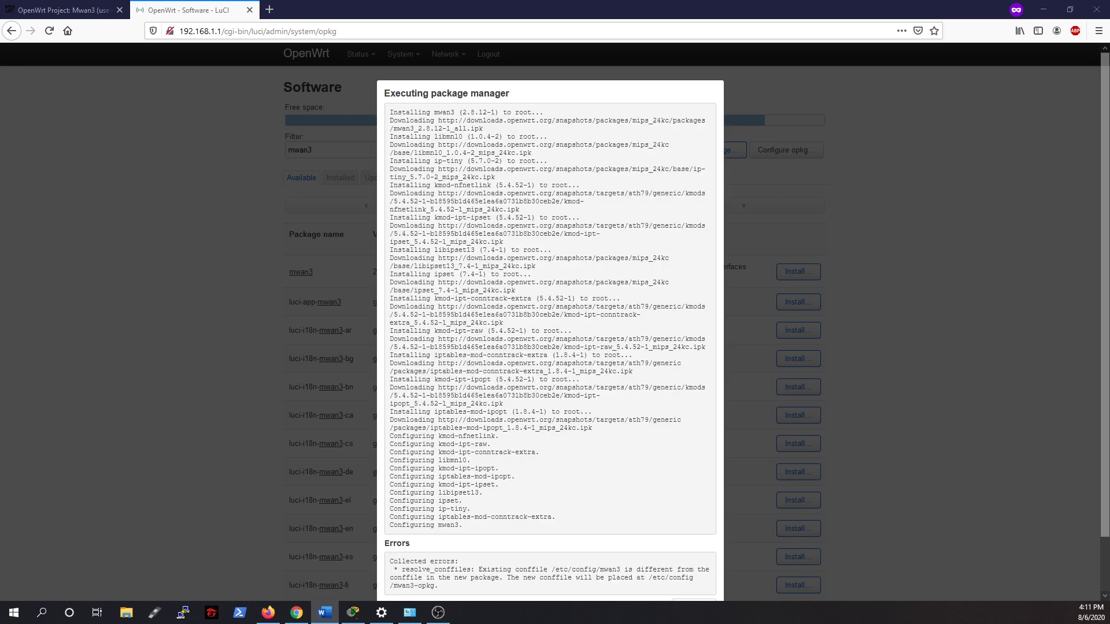
Review the mwan3 installation log and its Errors section, and dismiss the package manager output.
scroll(684, 478, down, 1)
scroll(684, 478, up, 1)
scroll(682, 477, down, 1)
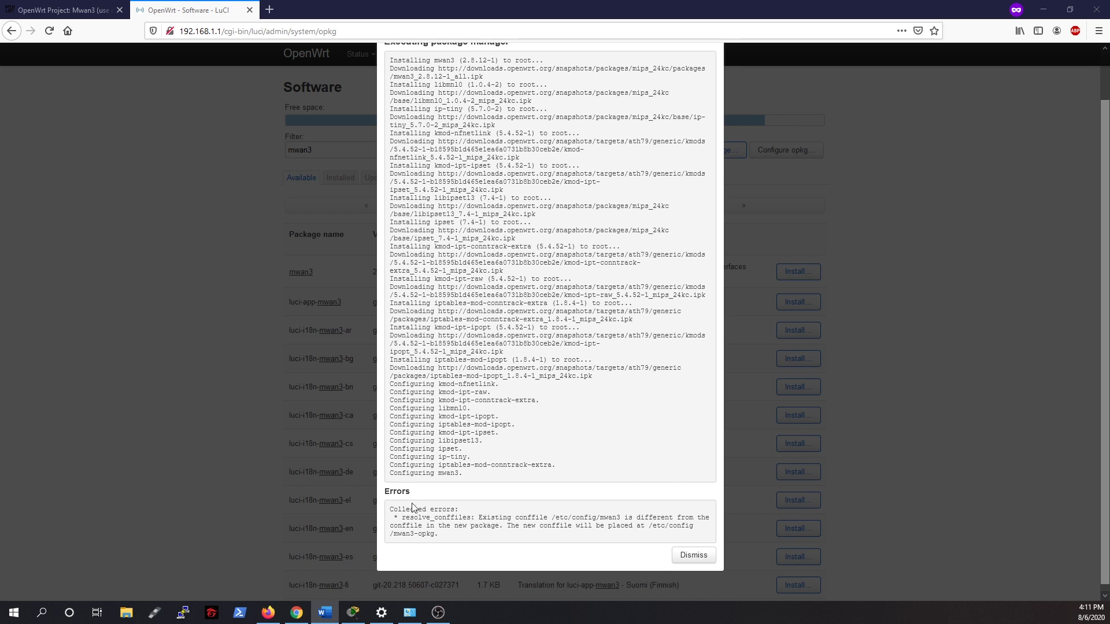
drag(411, 492, 389, 490)
click(575, 507)
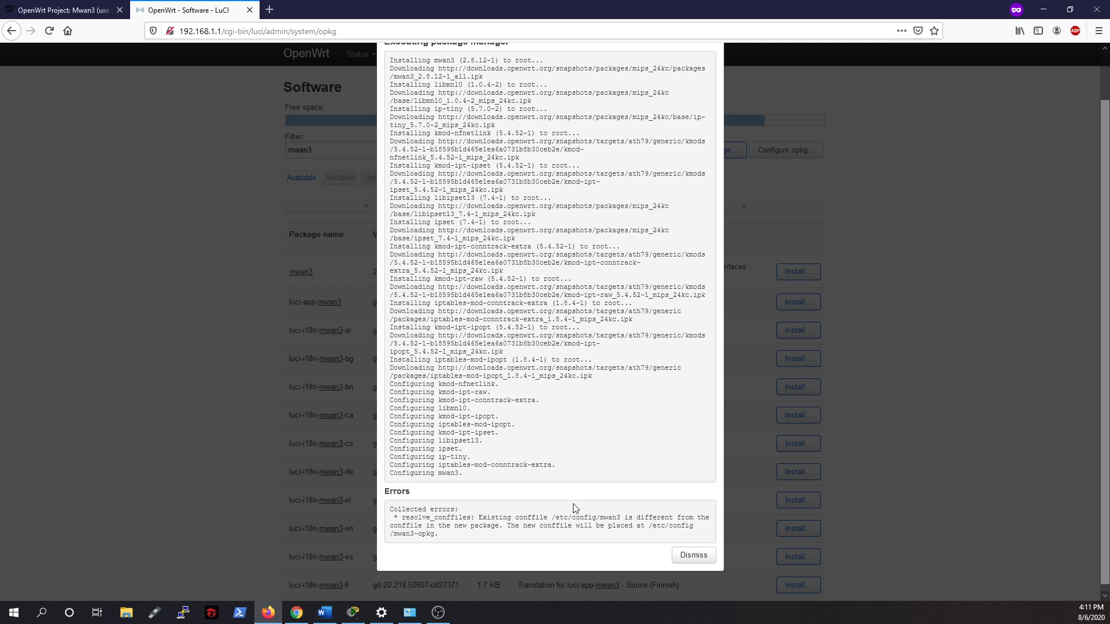
click(703, 558)
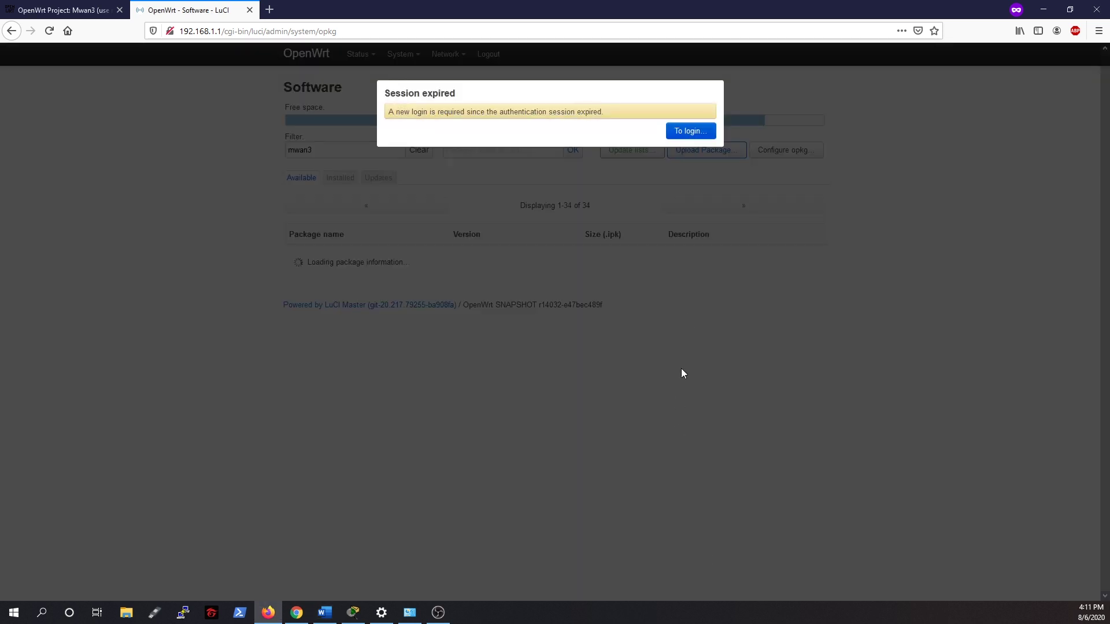
Log back in to the router as root with the account password.
click(699, 128)
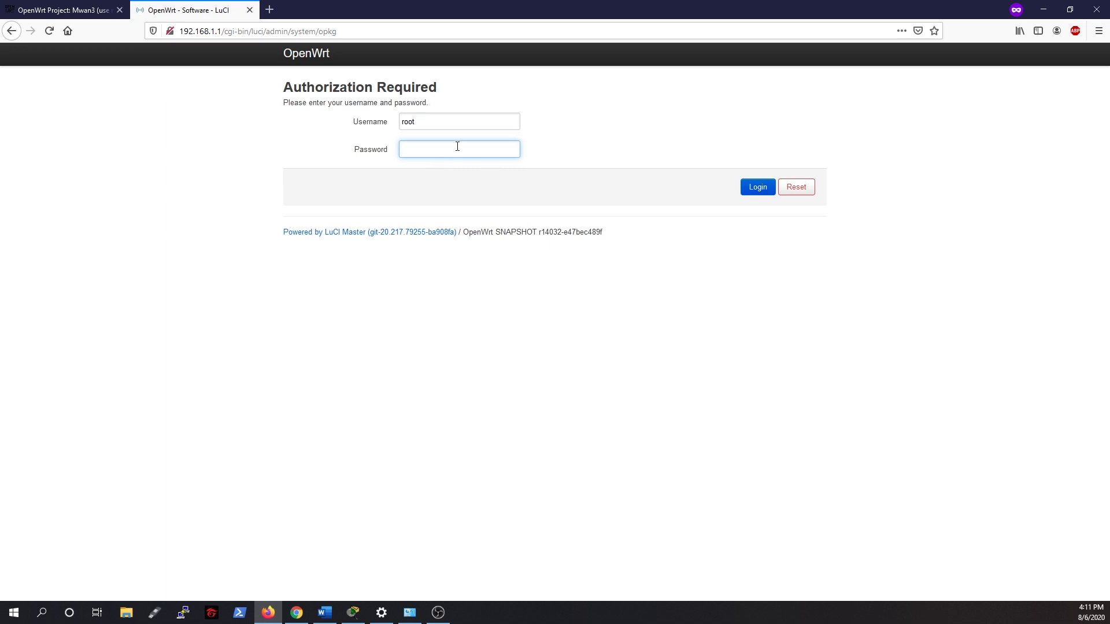
text(••••••••)
key(Return)
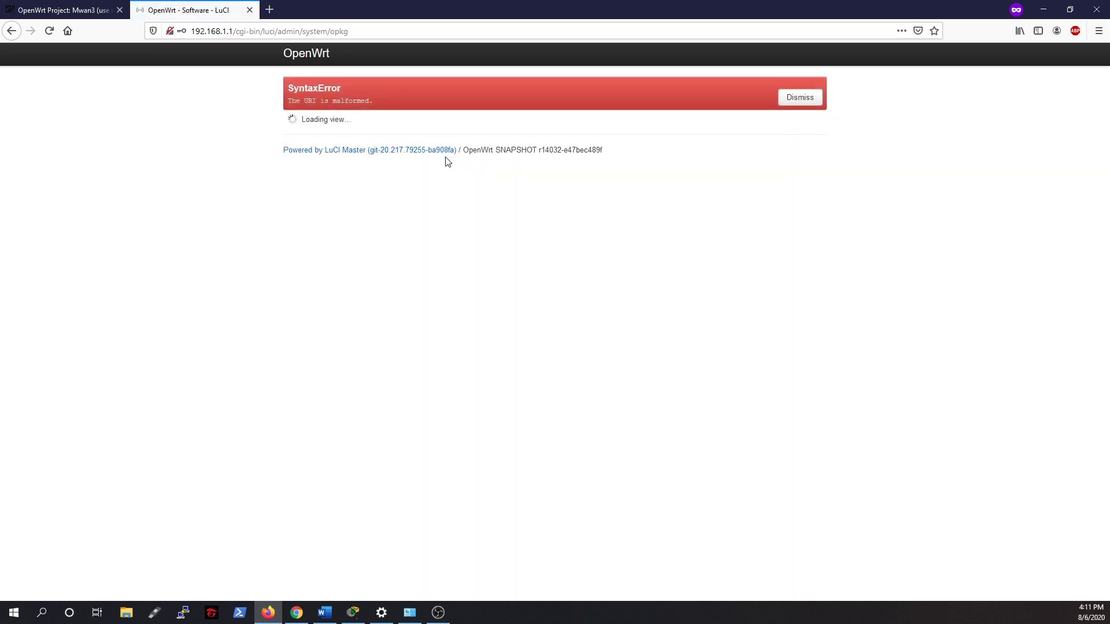
Shorten the page address and reload the router's Status overview at 192.168.1.1.
drag(244, 32, 509, 31)
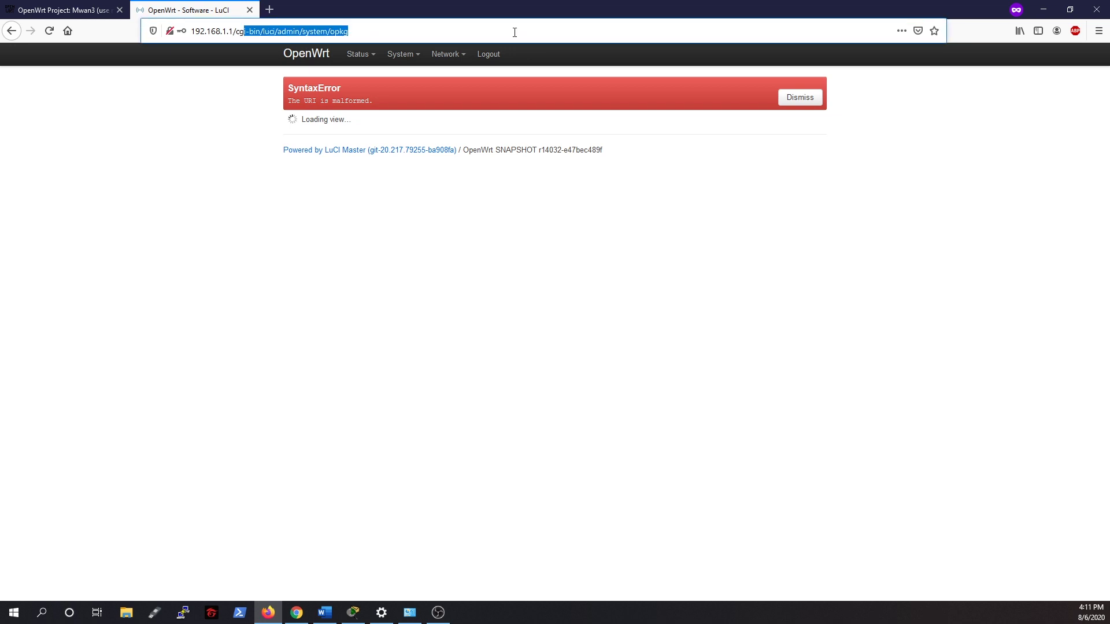
key(BackSpace)
key(BackSpace)
key(BackSpace)
key(Return)
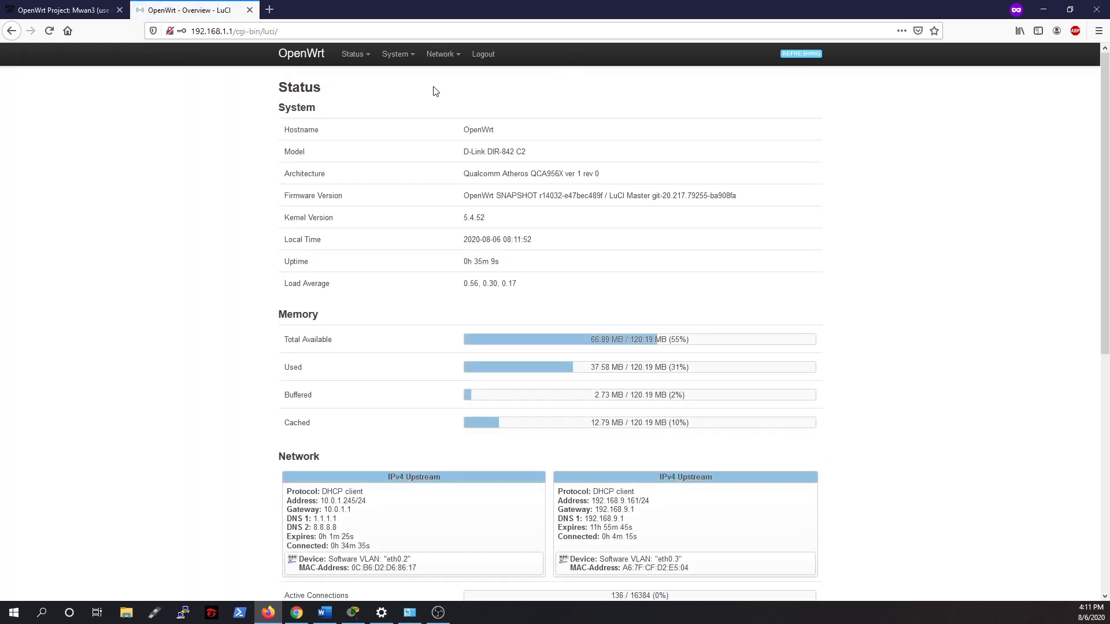
Return to the Software page, filter the packages for mwan3 and install luci-app-mwan3, dismissing the package manager output.
mouse_move(398, 54)
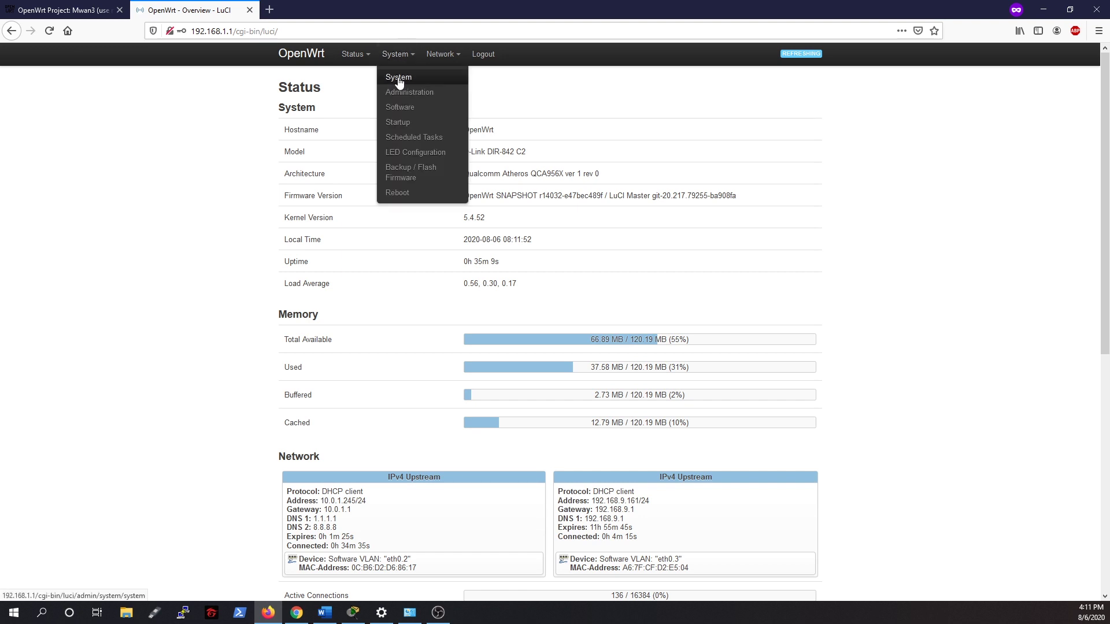
click(401, 107)
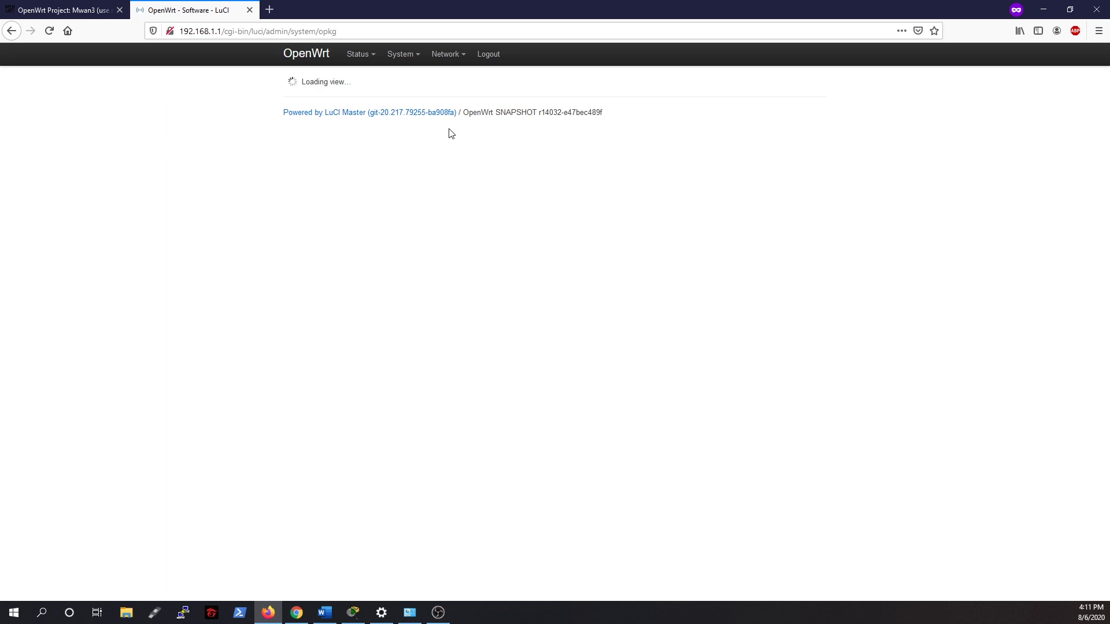
click(328, 155)
text(mwan3)
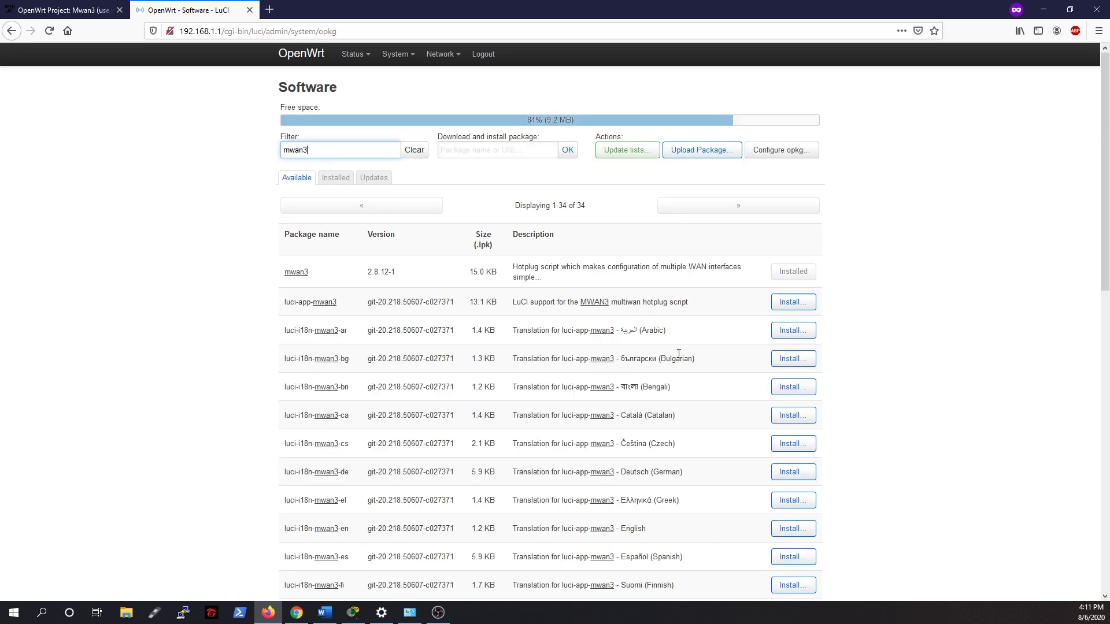
click(782, 302)
scroll(568, 303, down, 6)
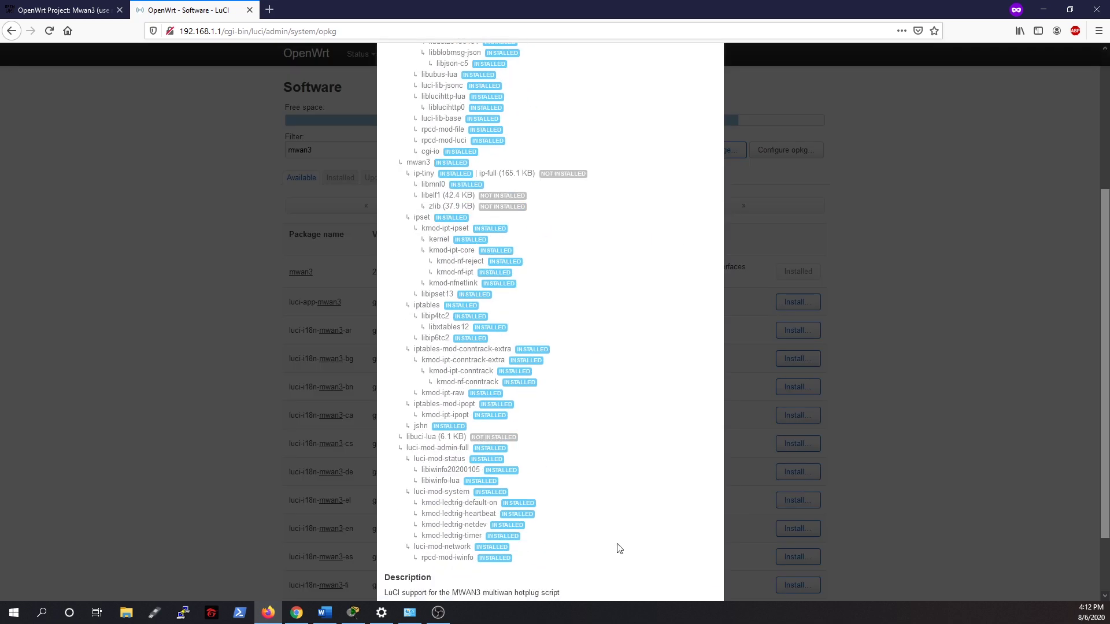
click(701, 549)
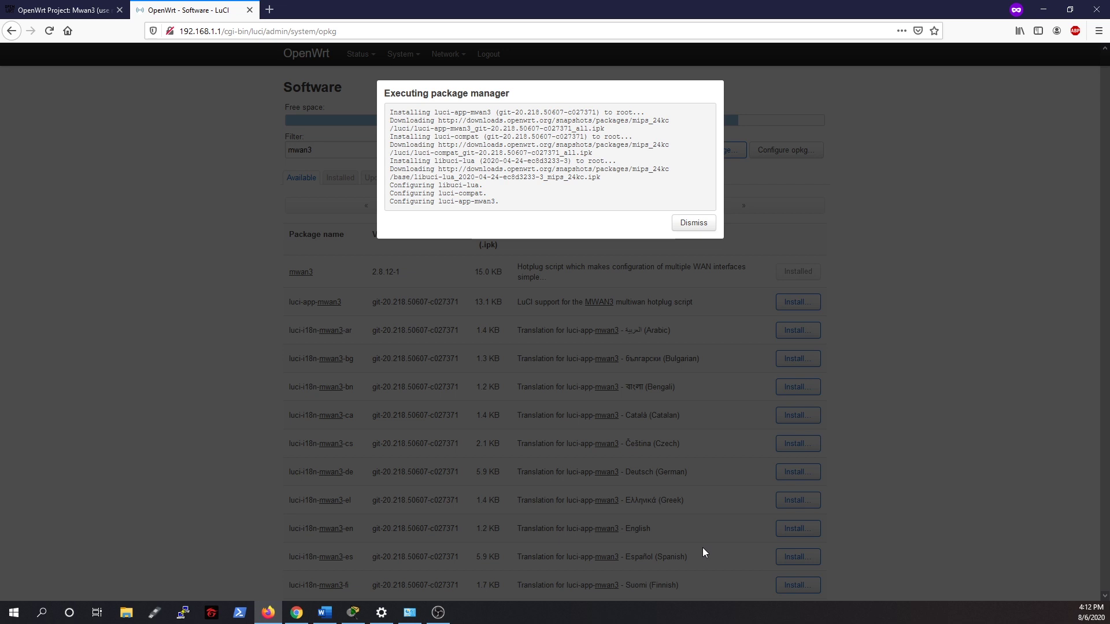
click(689, 226)
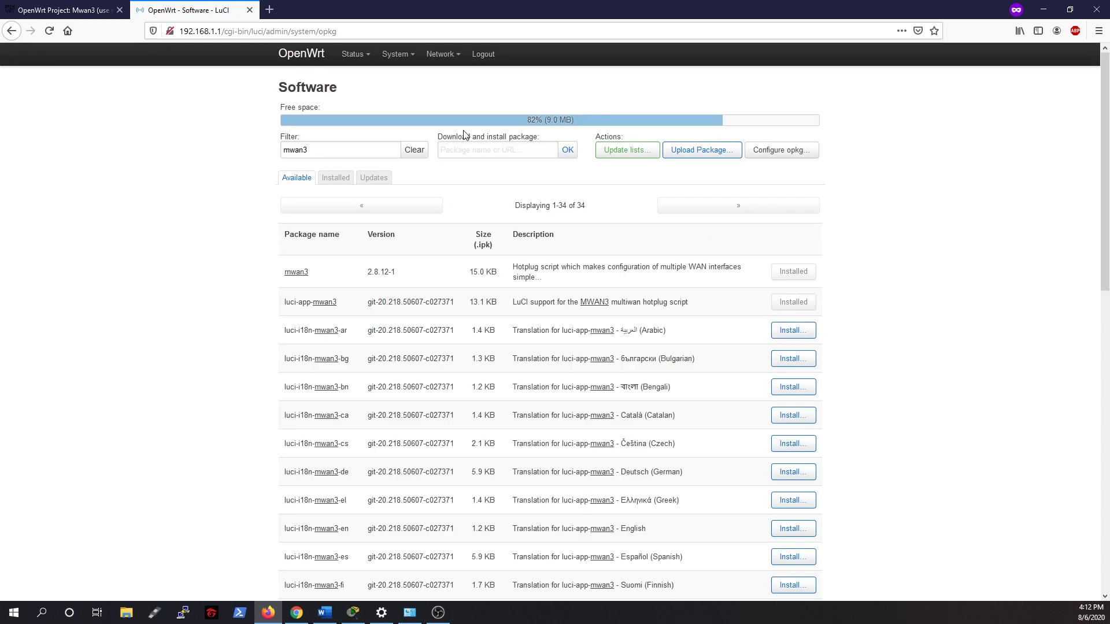
Log out of the router and log in again as root with the account password.
click(489, 61)
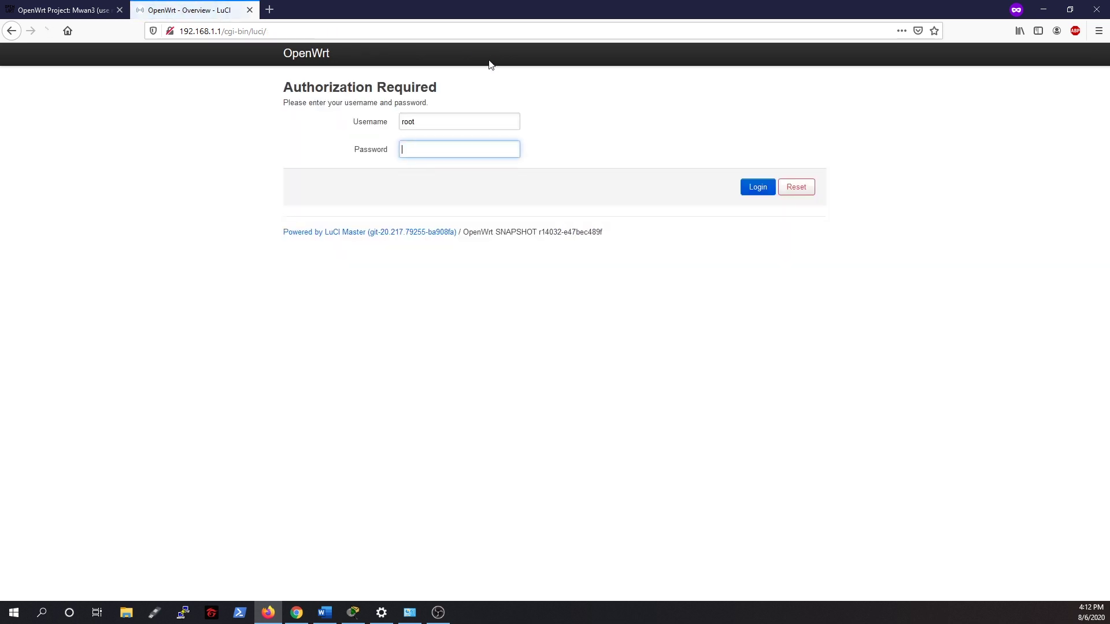
text(*********)
key(Return)
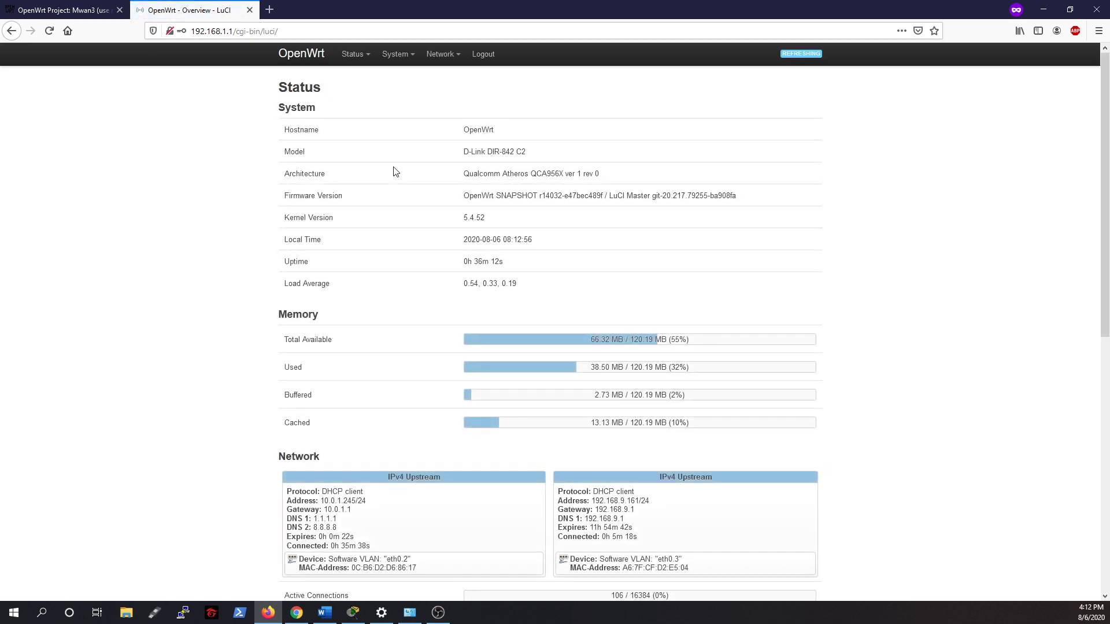
Open the Load Balancing configuration and examine the MWAN interfaces and members.
mouse_move(443, 54)
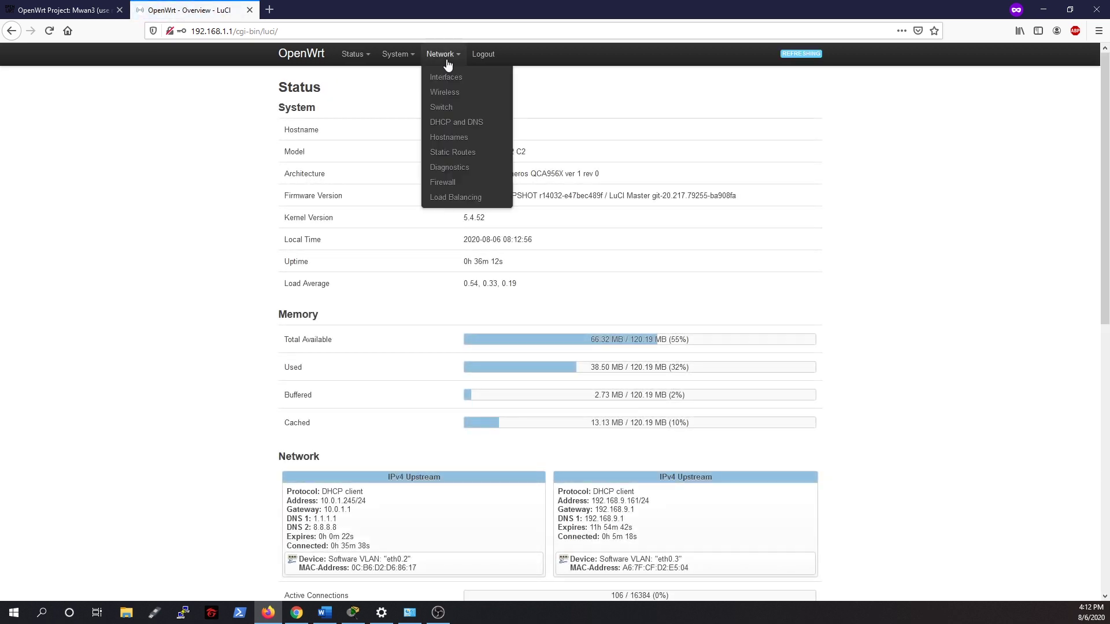
click(455, 202)
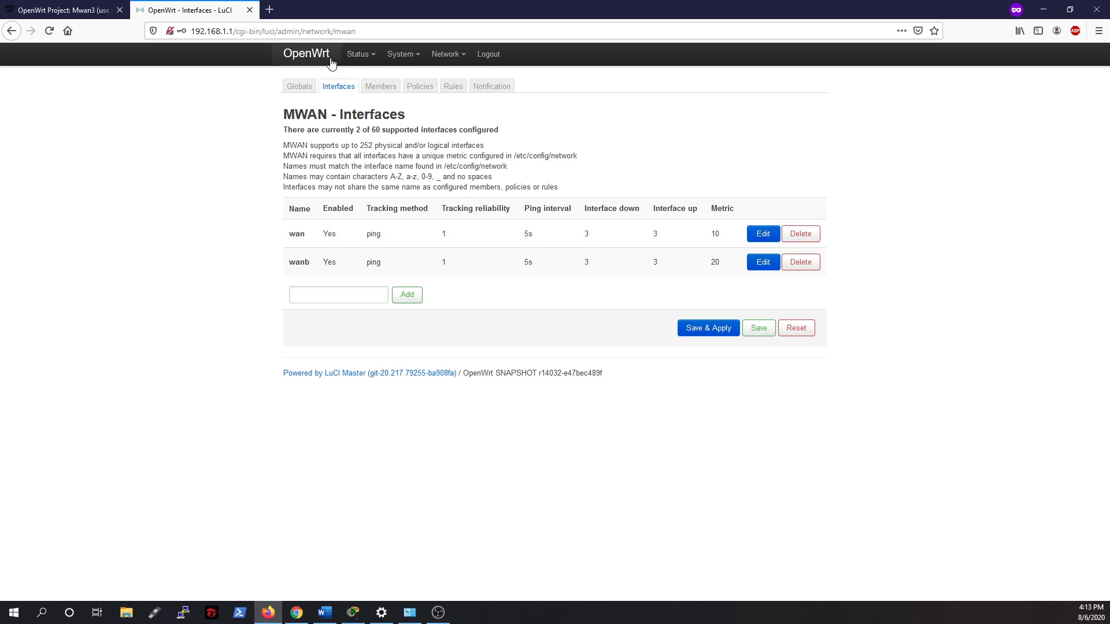
click(377, 86)
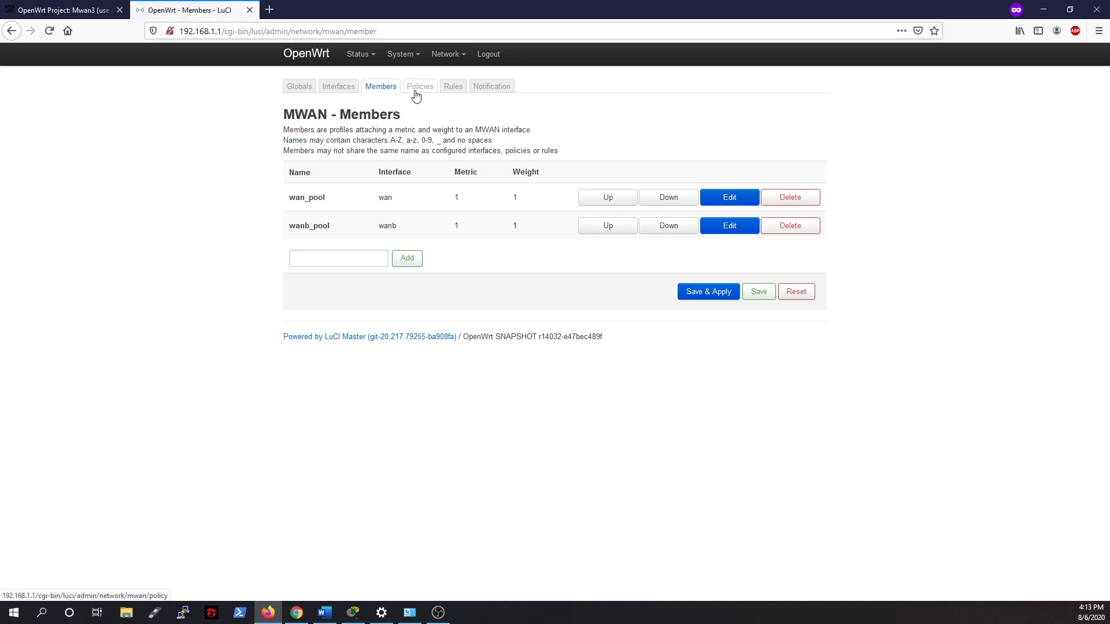
Check the MWAN policies and examine the wan interface's tracking addresses, tracking method and tracking reliability.
click(416, 92)
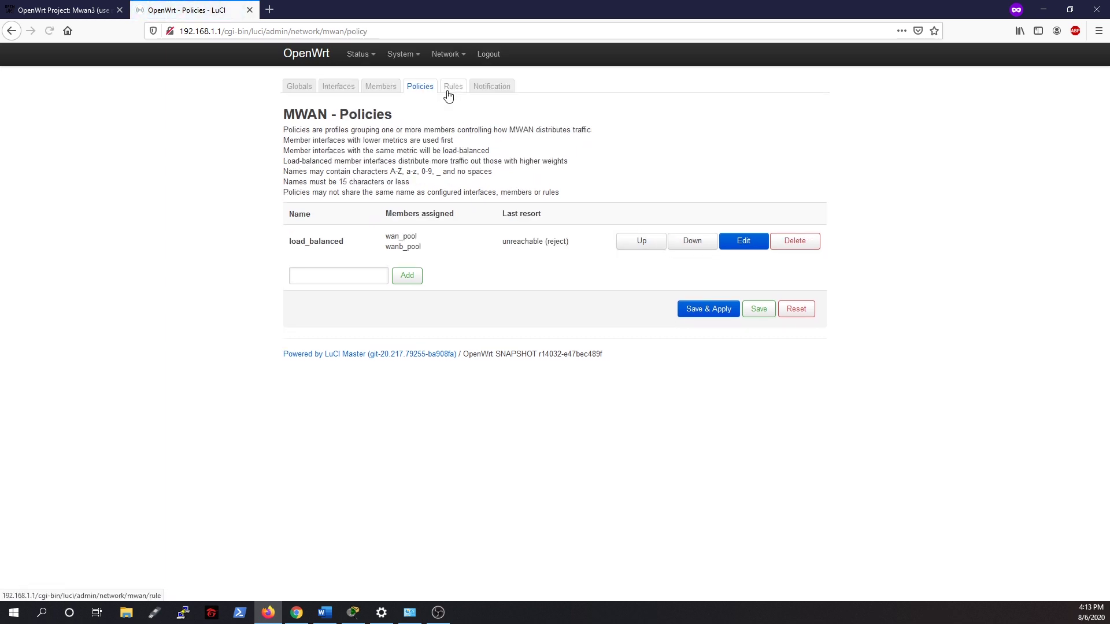
click(341, 88)
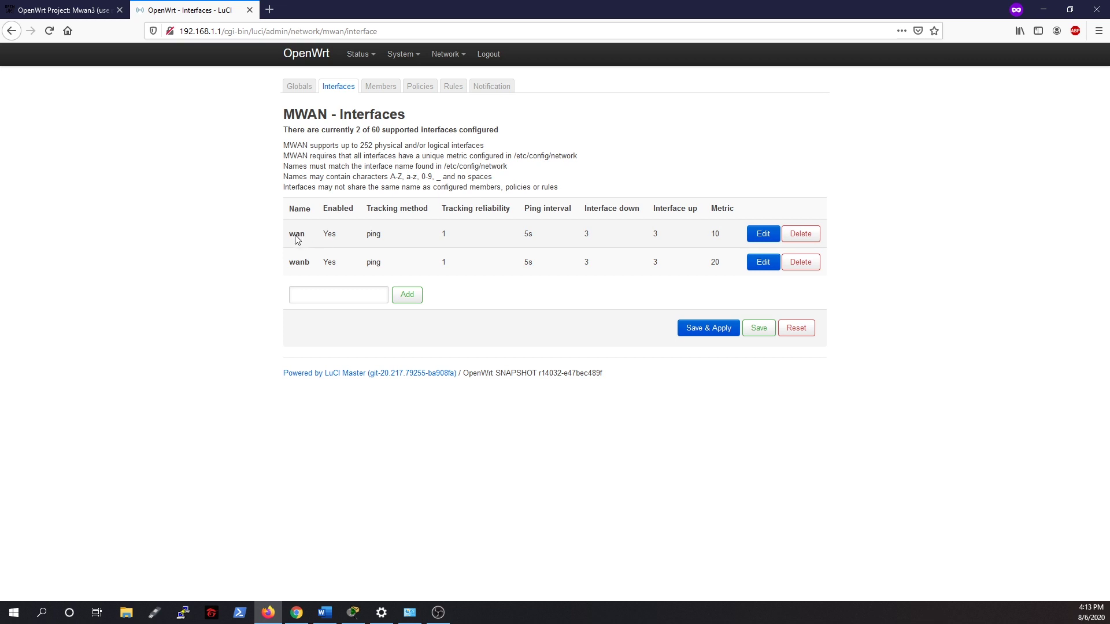
click(766, 239)
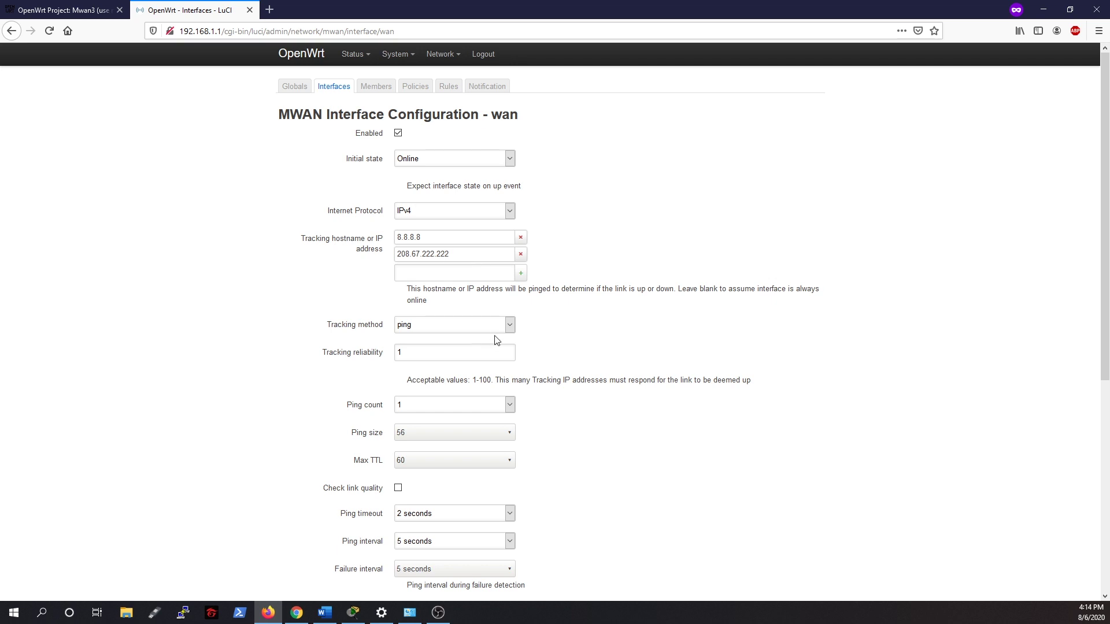
click(510, 324)
click(510, 325)
click(610, 337)
drag(428, 241, 391, 258)
click(646, 279)
drag(420, 355, 394, 354)
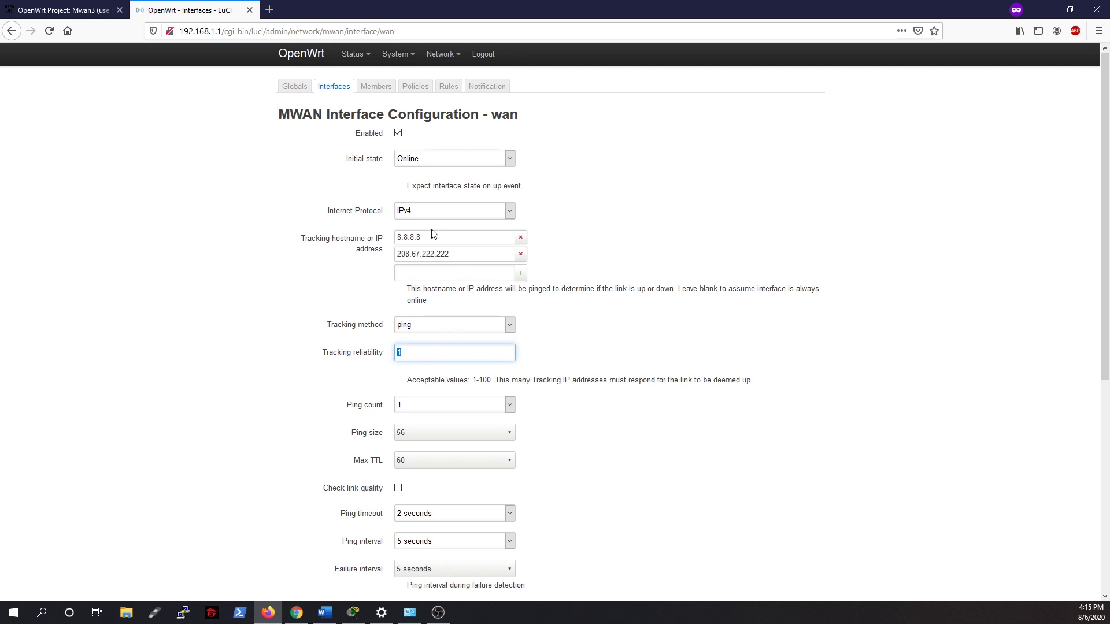
drag(432, 238, 387, 241)
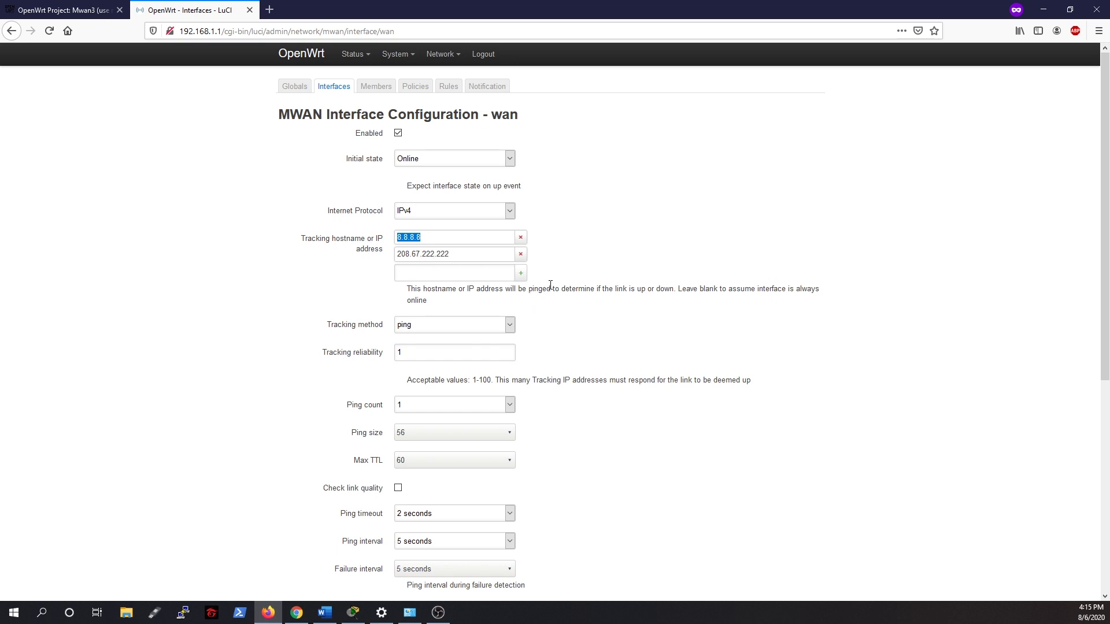
Review the wan interface's ping, failure and recovery settings, save and apply the configuration, and return to the interfaces overview.
scroll(565, 289, down, 3)
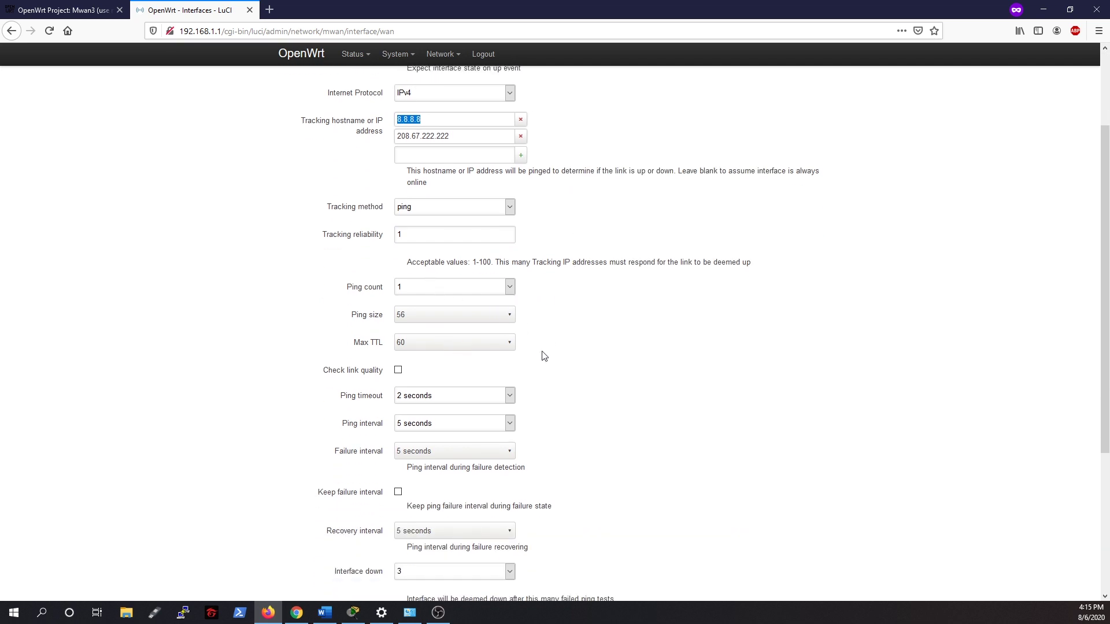
scroll(553, 359, down, 2)
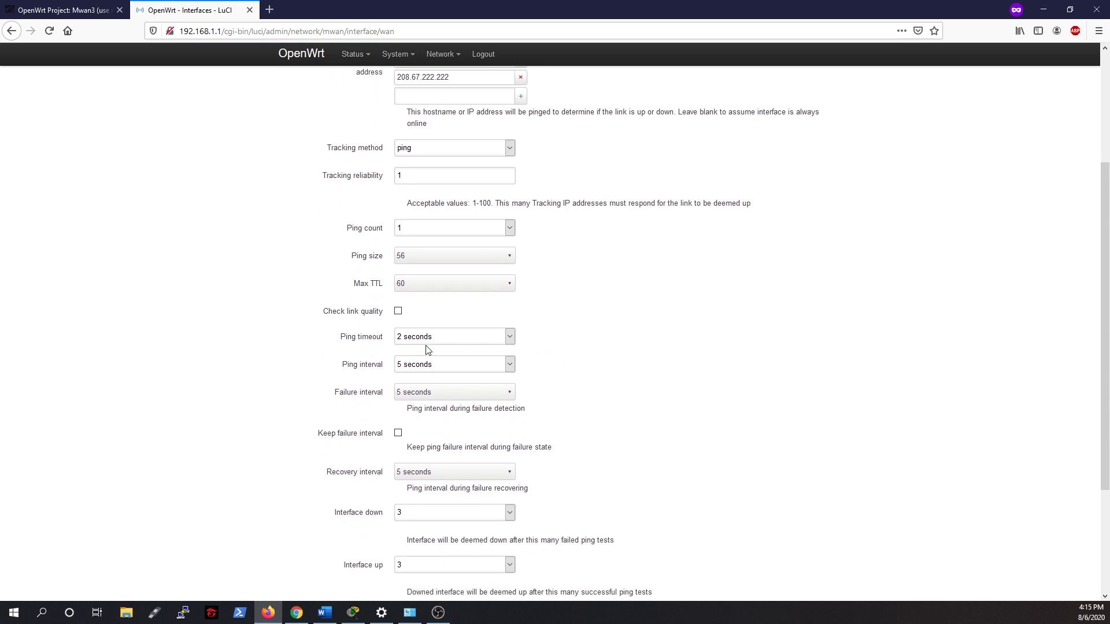
scroll(434, 348, down, 1)
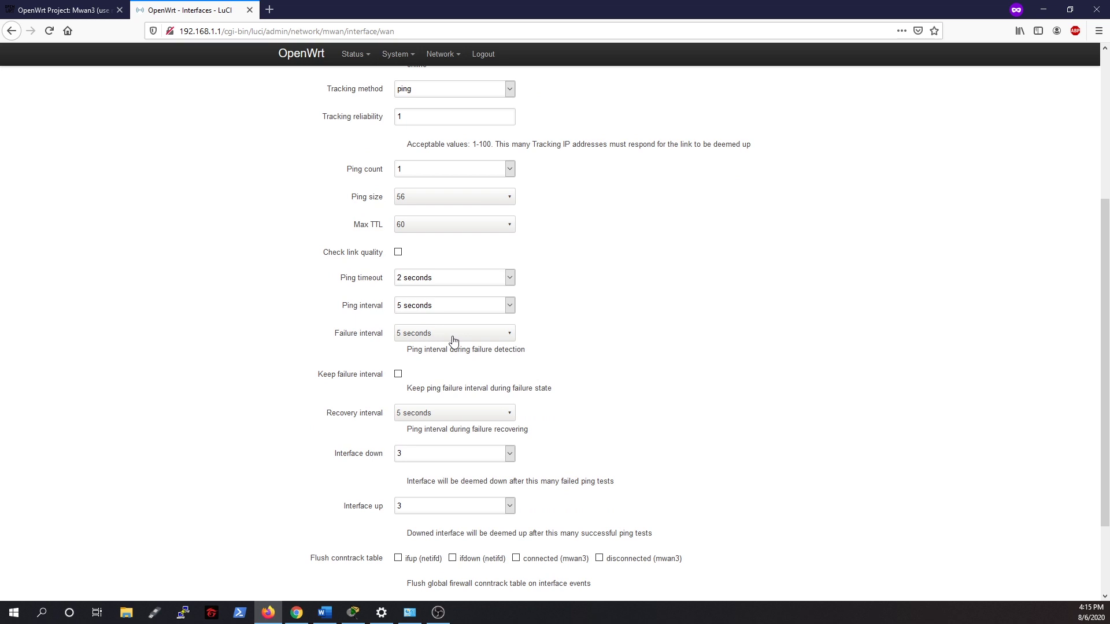
scroll(579, 384, down, 1)
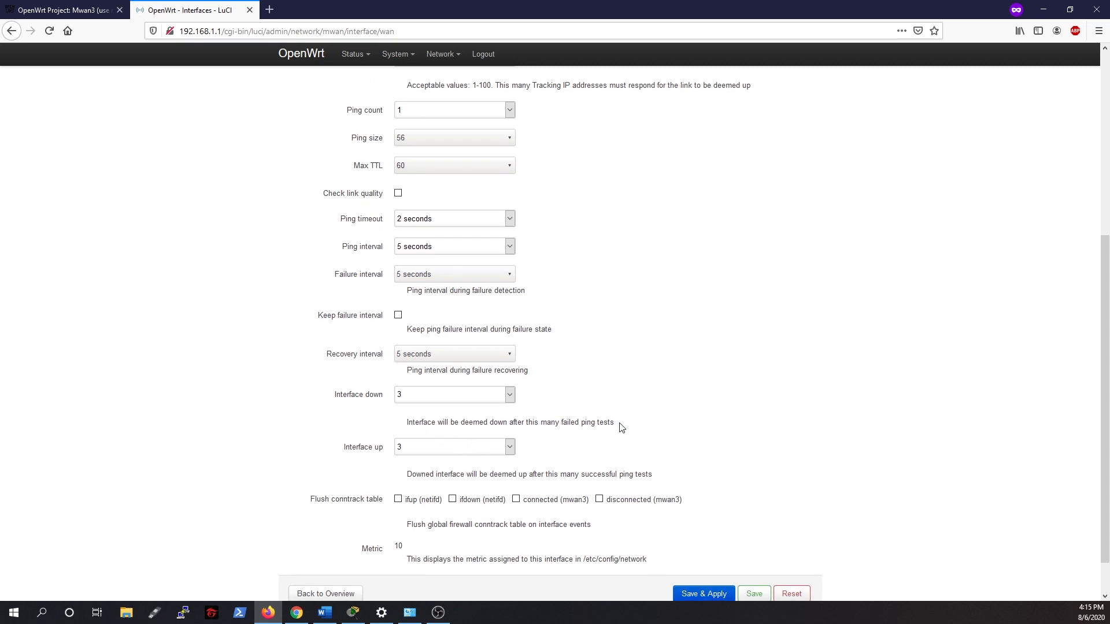
scroll(620, 424, down, 1)
click(688, 549)
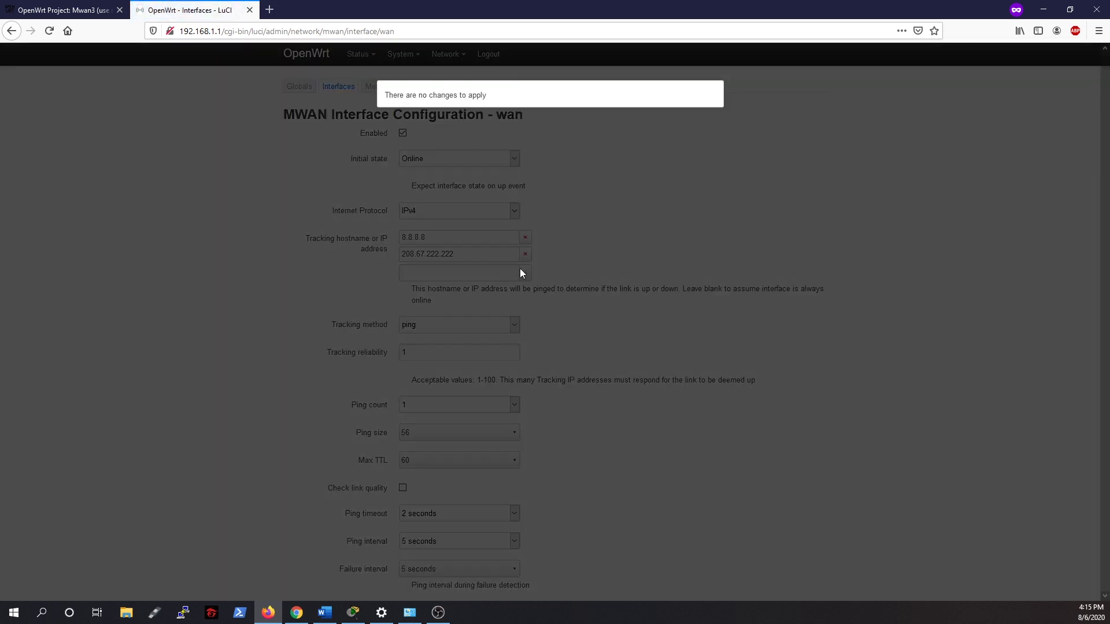
scroll(355, 480, down, 1)
scroll(341, 448, up, 1)
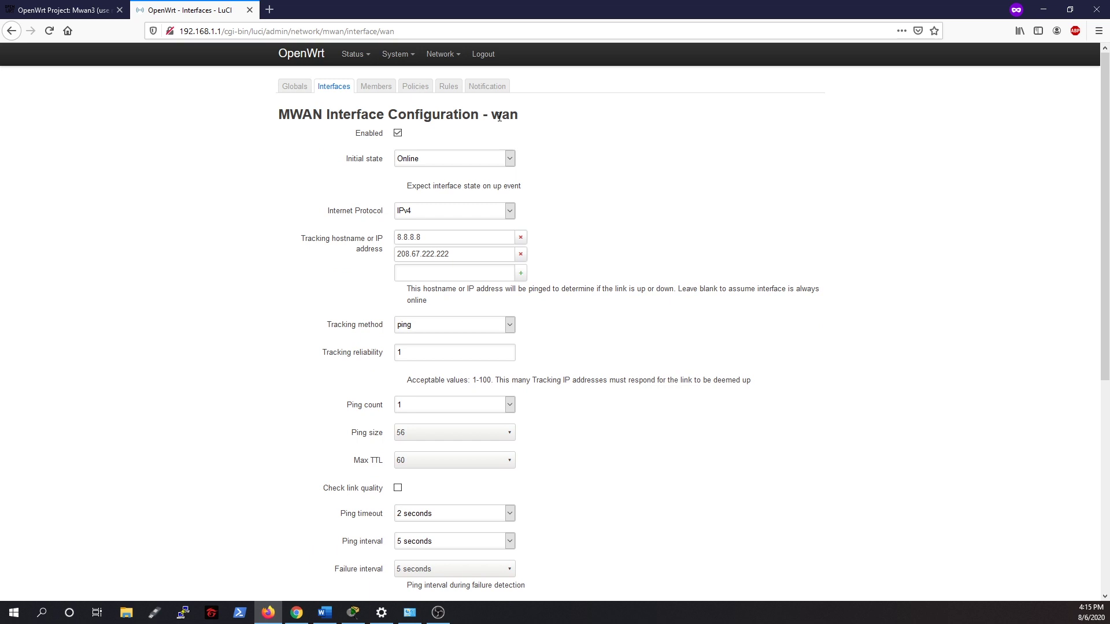
scroll(312, 561, down, 5)
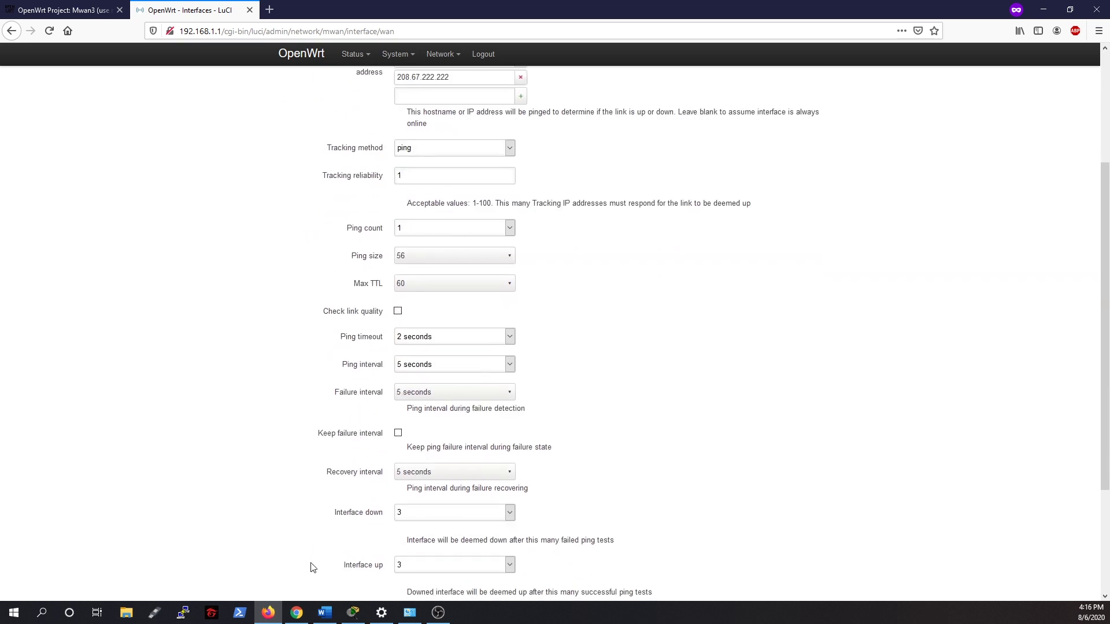
click(324, 548)
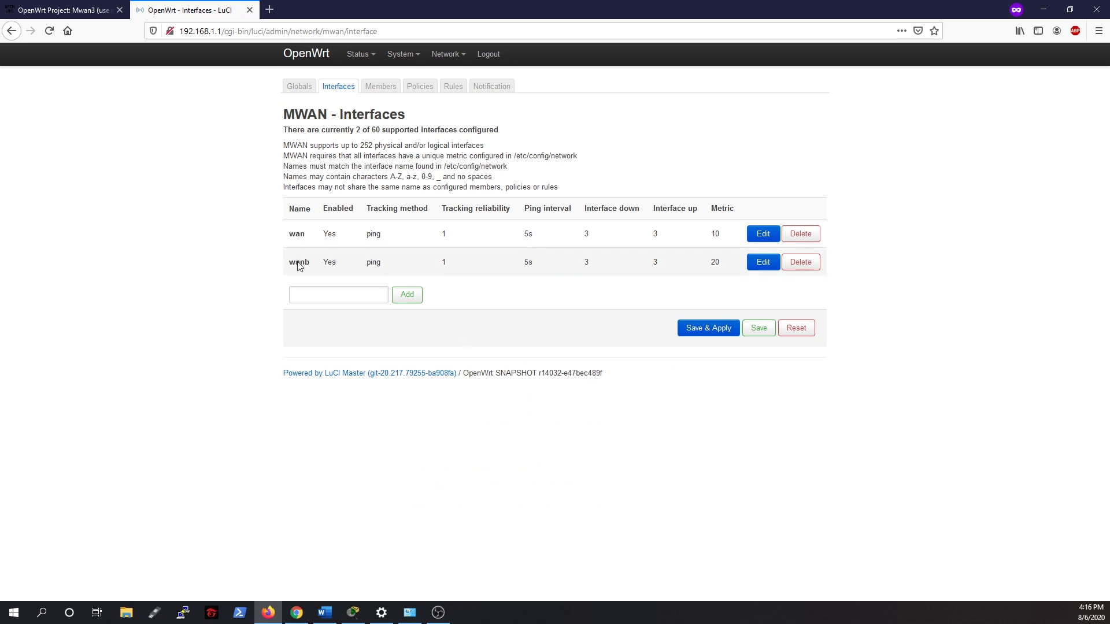
Open the wanb interface's configuration, review its tracking and ping settings, and return to the interfaces overview.
click(760, 266)
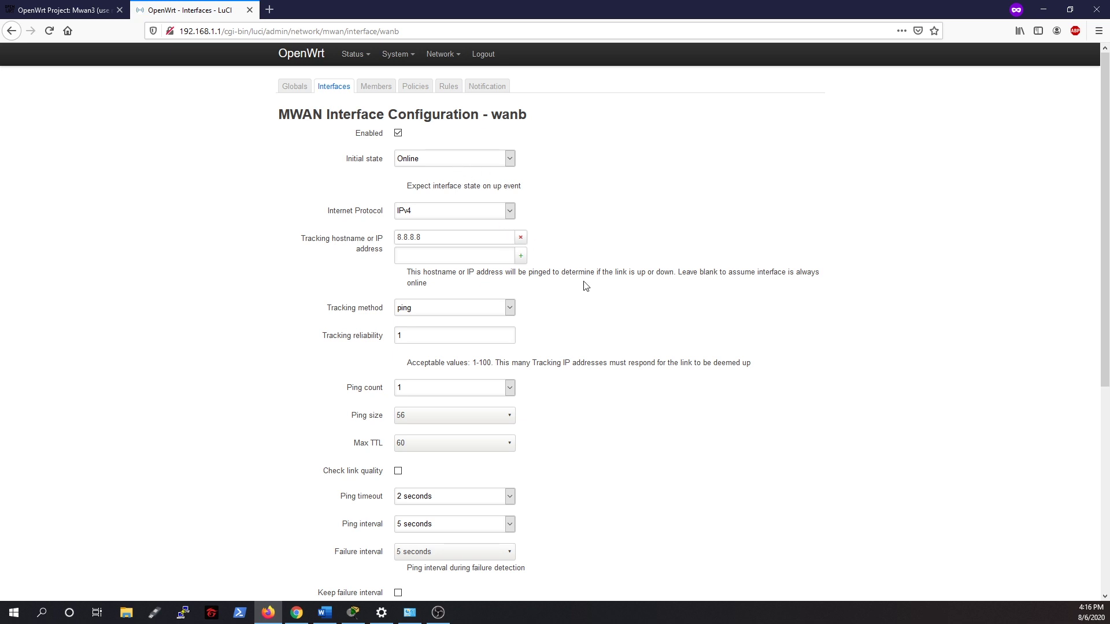
scroll(587, 284, down, 4)
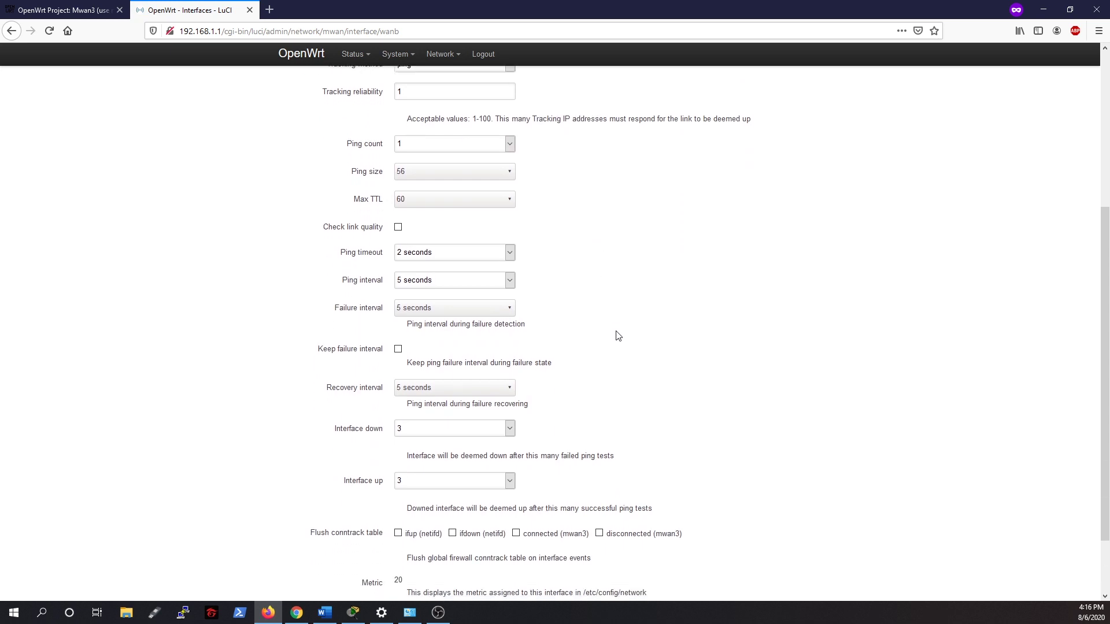
scroll(618, 336, down, 2)
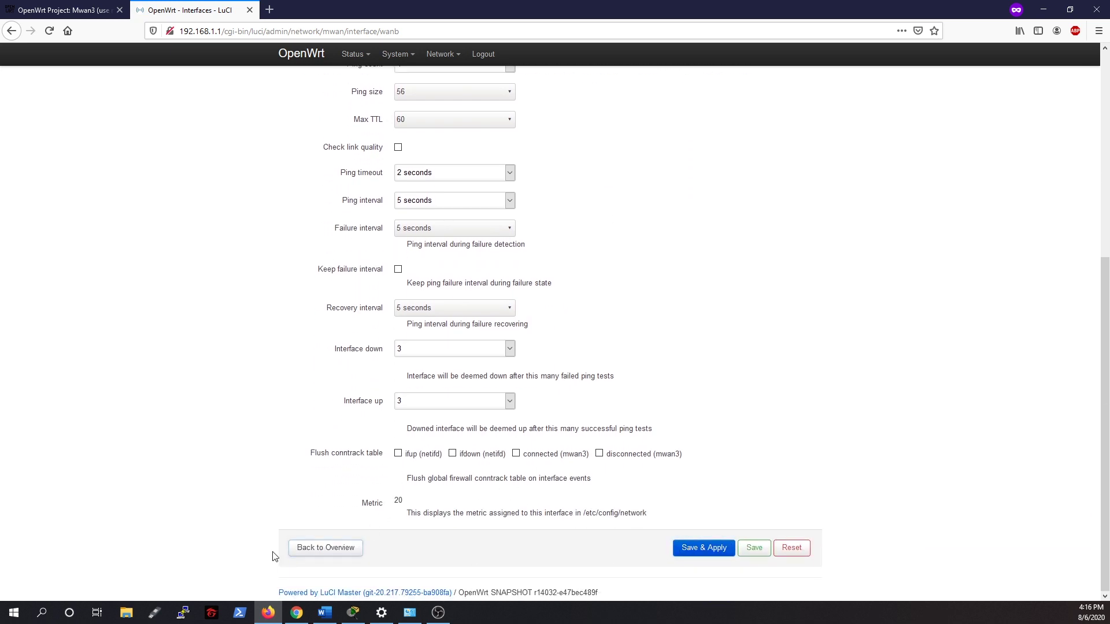
click(302, 553)
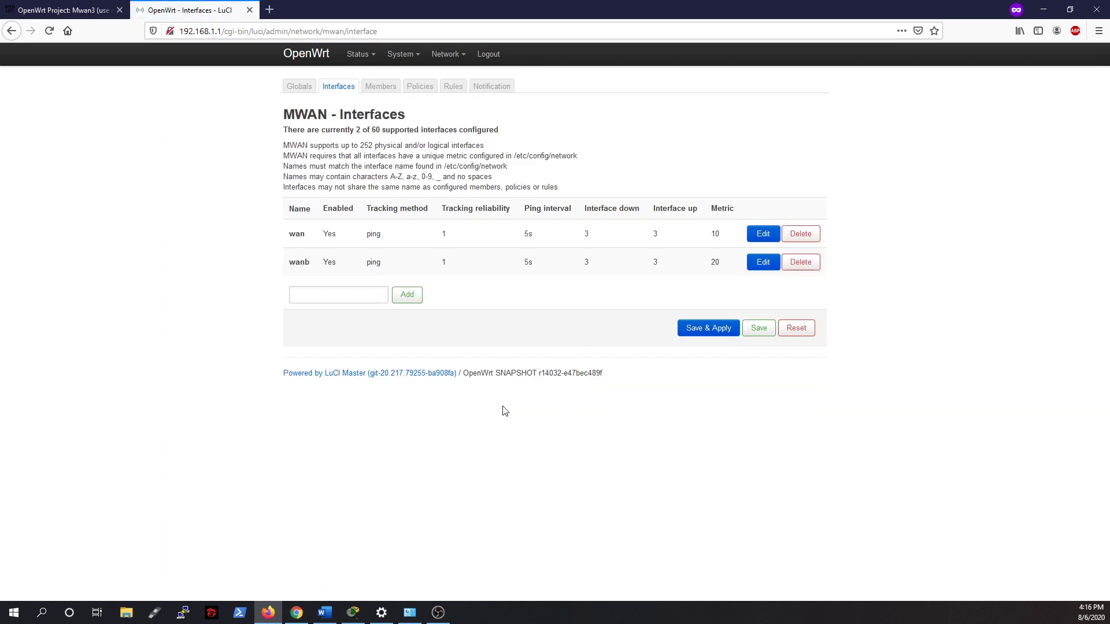
Delete the MWAN members wan_pool and wanb_pool and apply the changes.
click(386, 90)
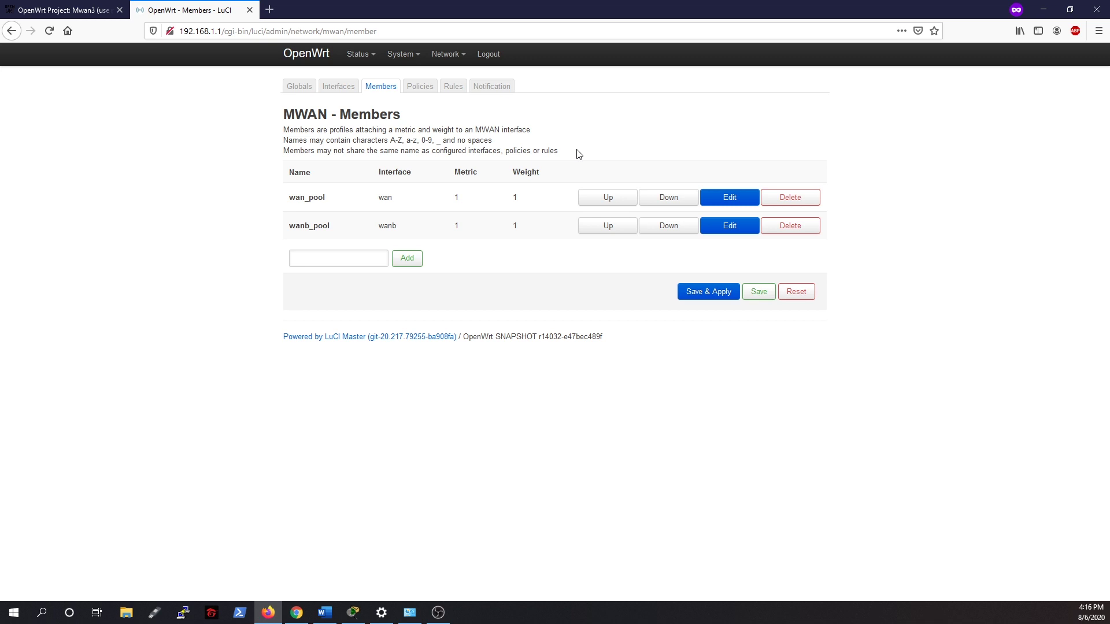
click(796, 200)
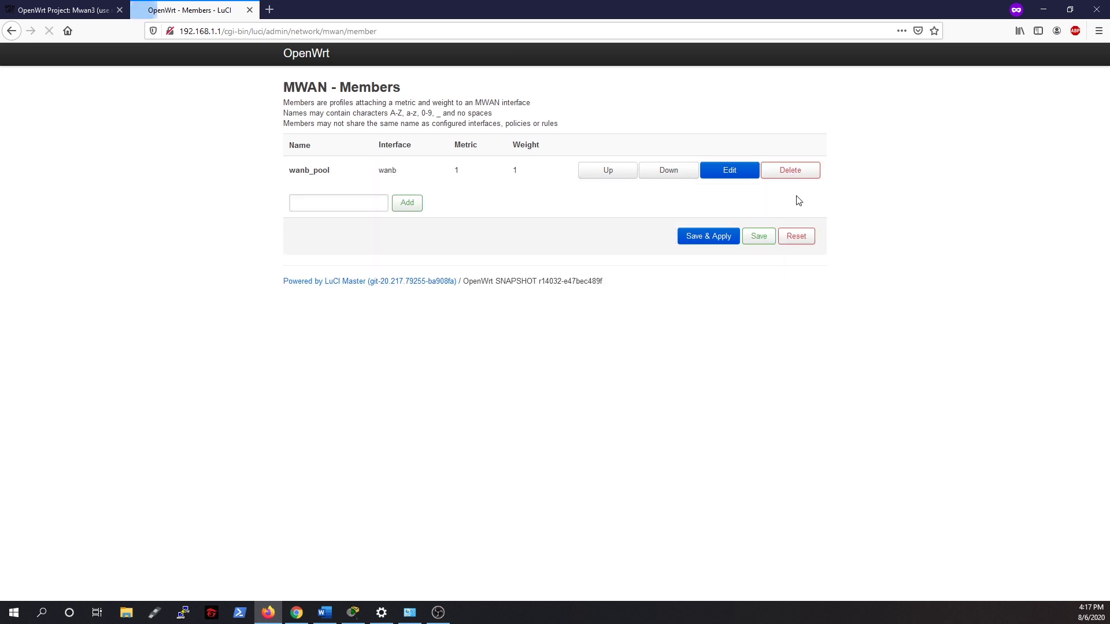
click(795, 197)
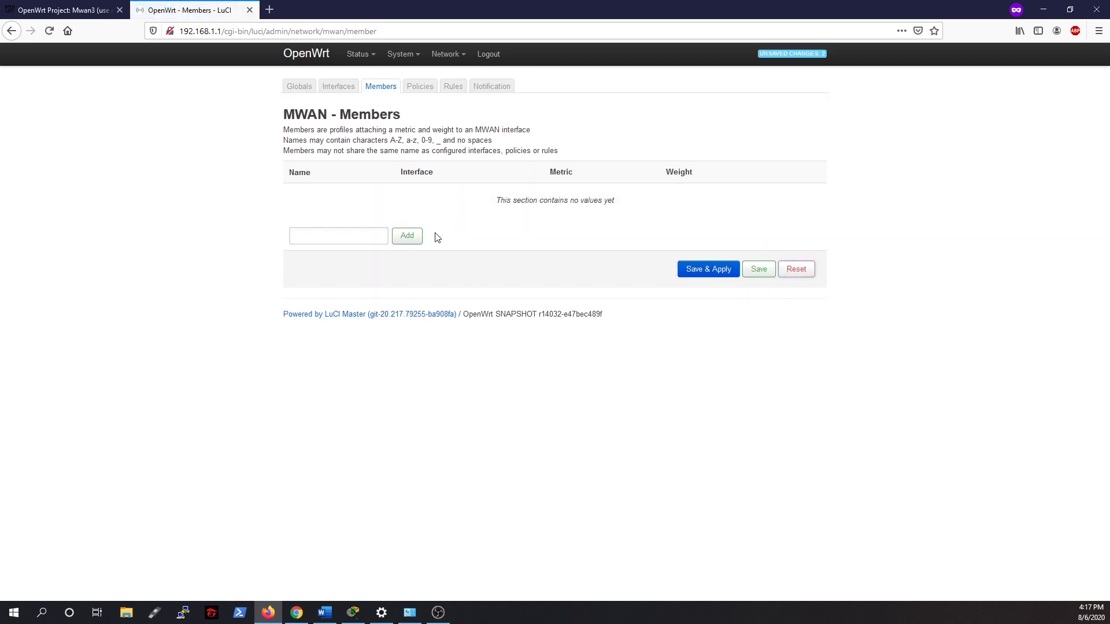
click(713, 272)
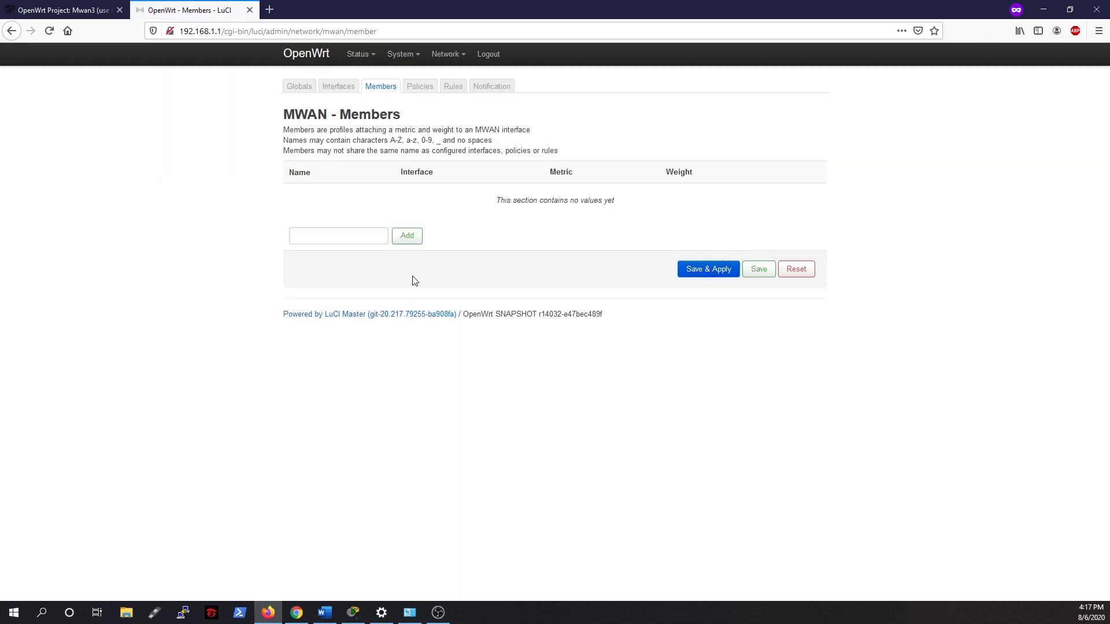
Add a new MWAN member named wan_member.
click(408, 238)
click(343, 240)
text(wa)
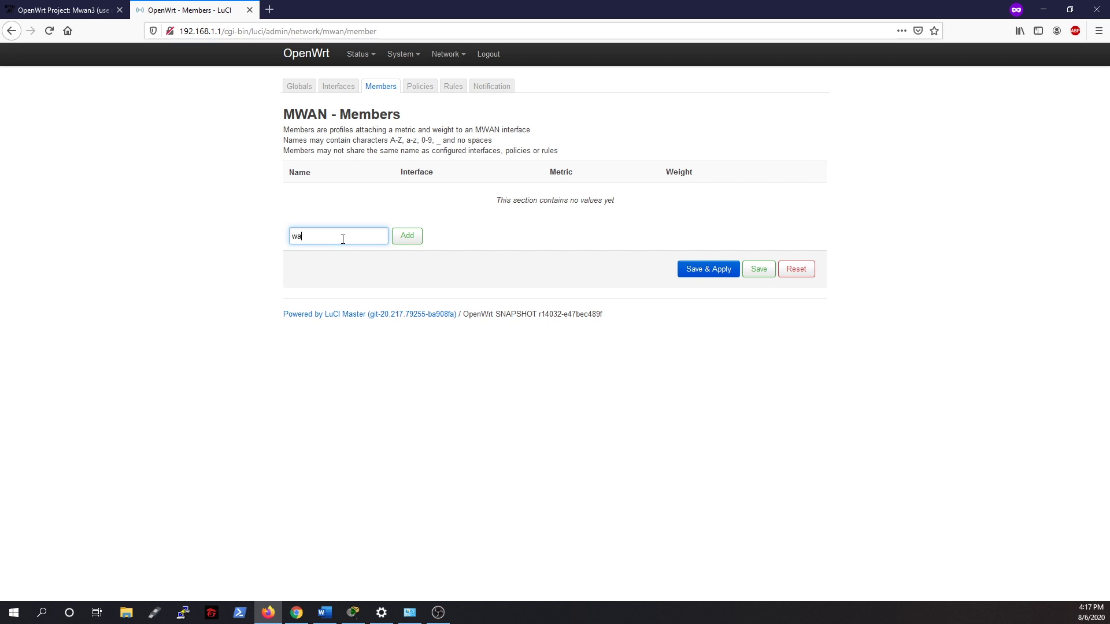
text(n_member)
click(411, 243)
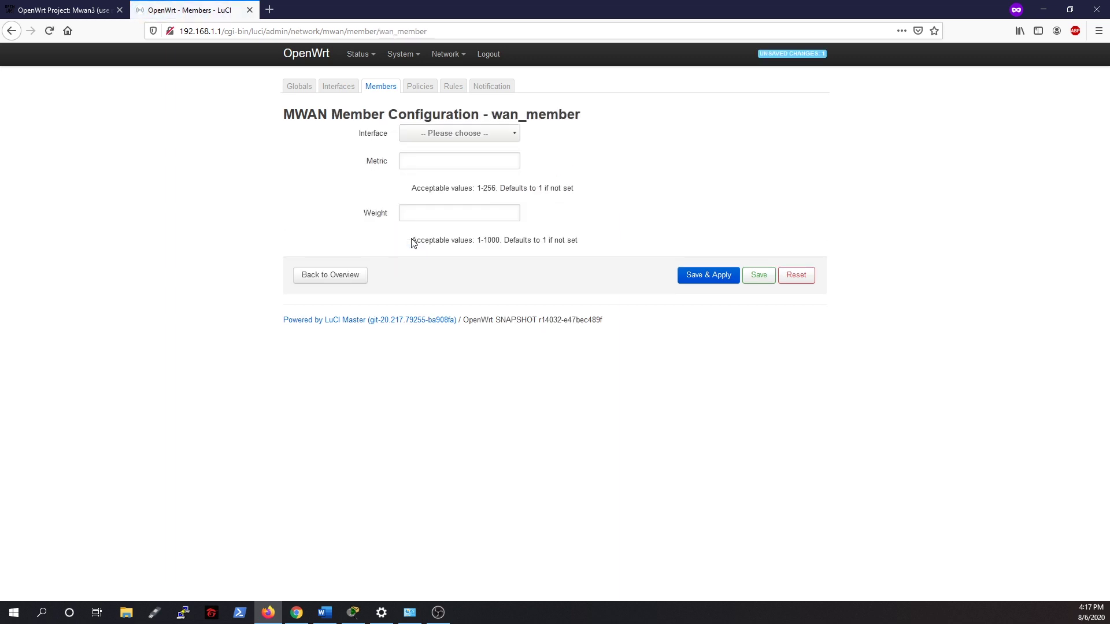
Assign wan_member to the wan interface with metric 1 and weight 1, apply the changes and return to the members overview.
click(459, 135)
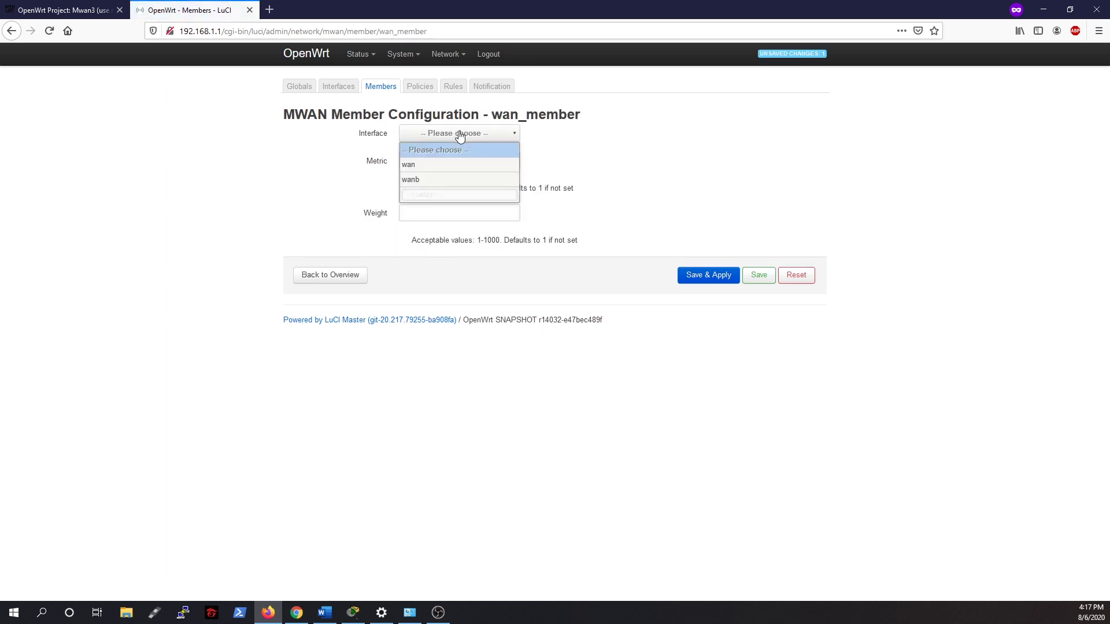
click(440, 166)
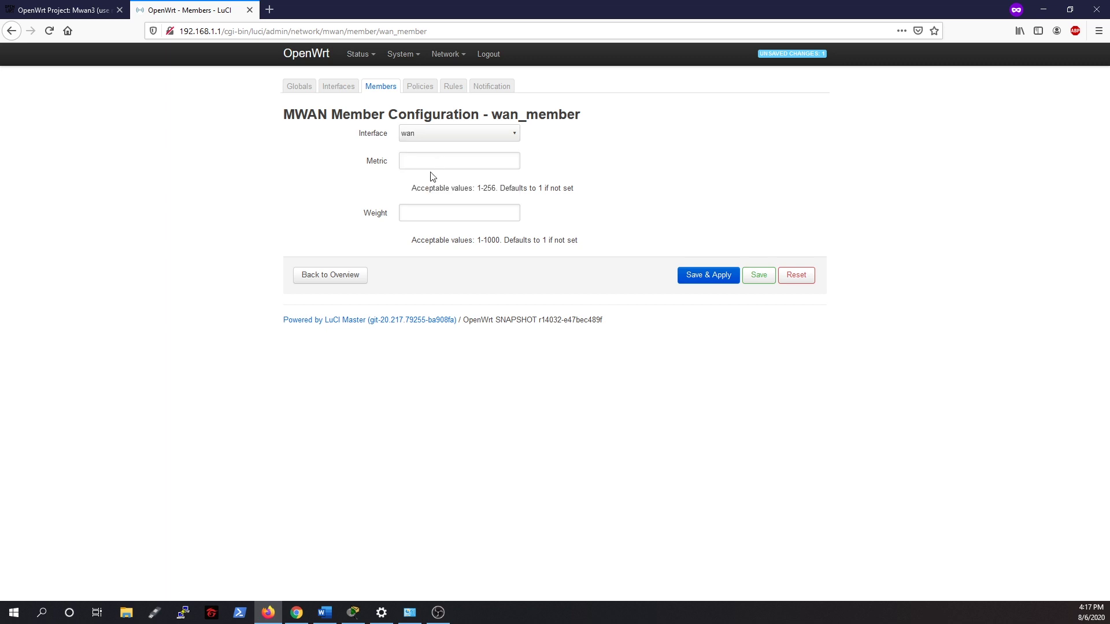
text(1)
click(452, 214)
text(1)
click(704, 282)
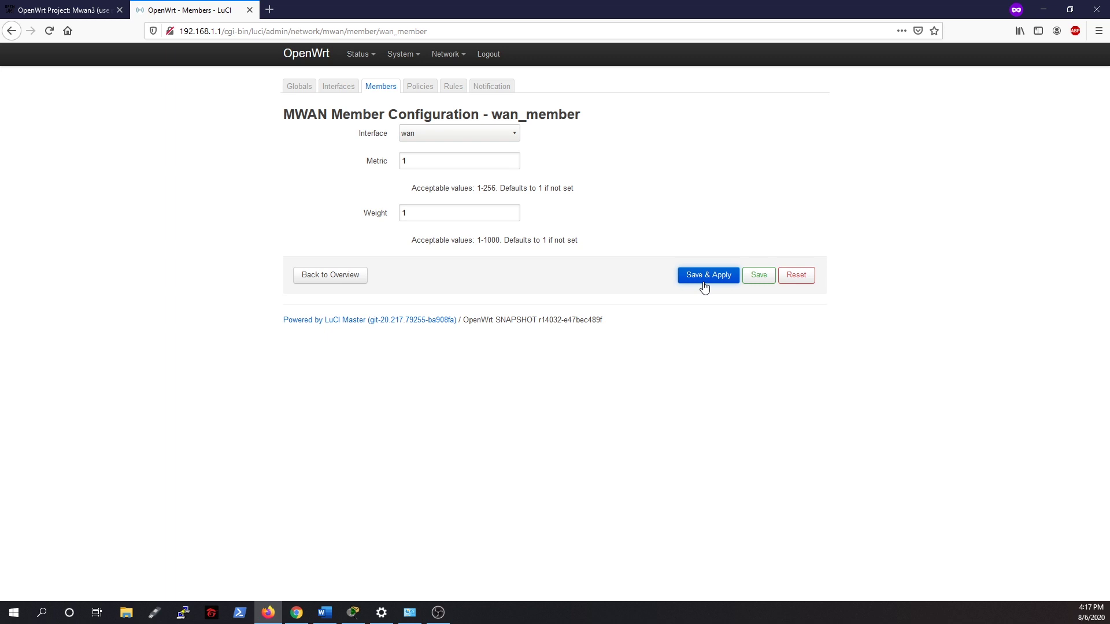
click(330, 277)
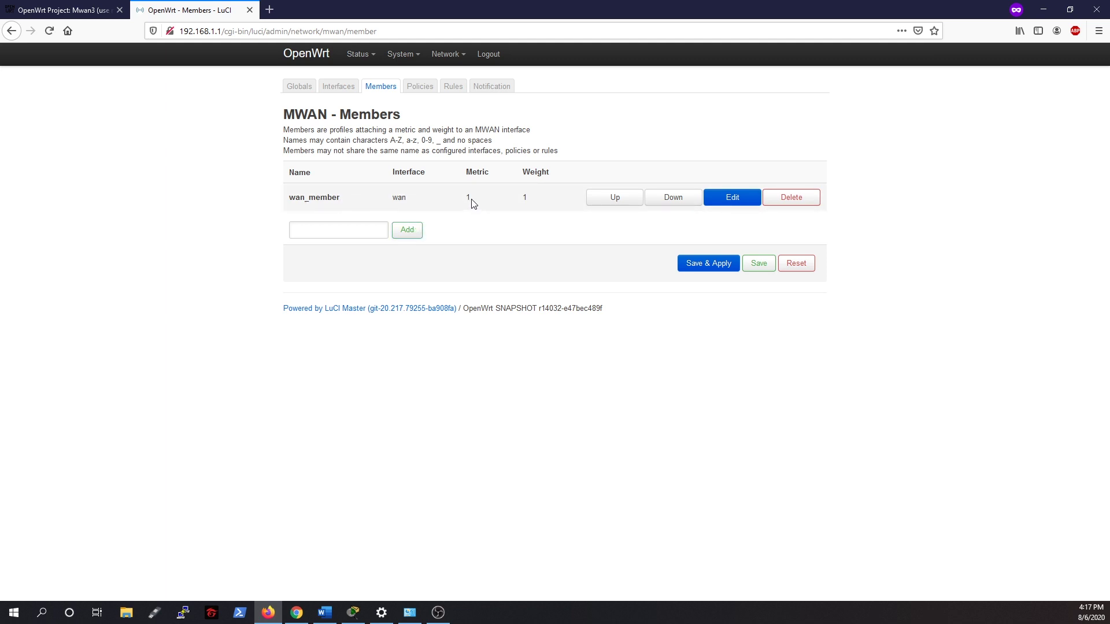
Add a second MWAN member named wanb_member.
click(322, 229)
text(wan)
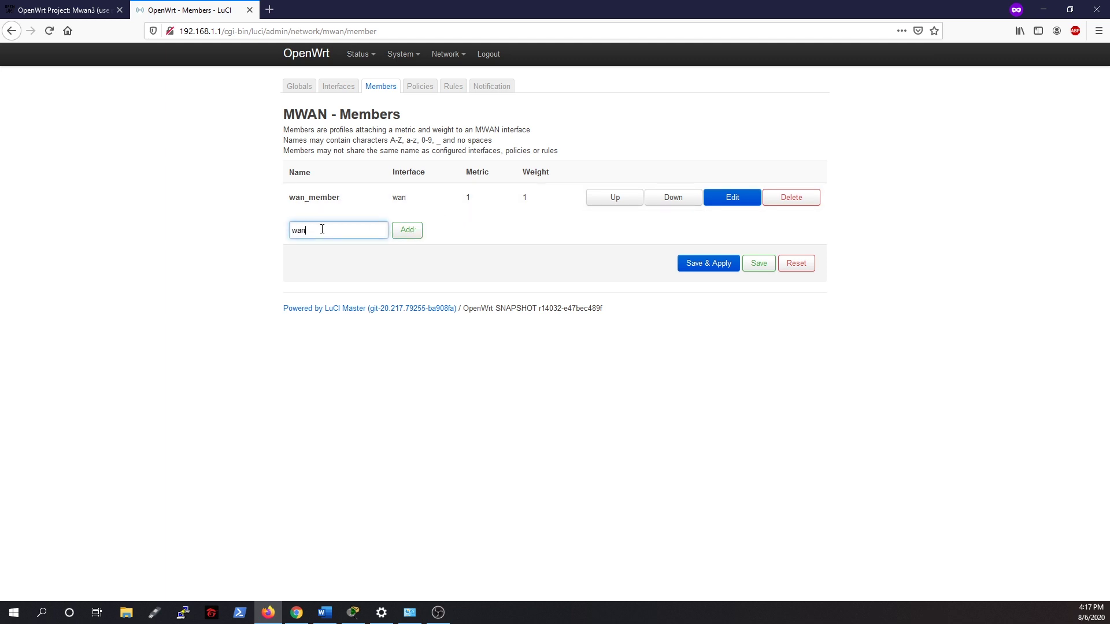
text(b_member)
click(405, 230)
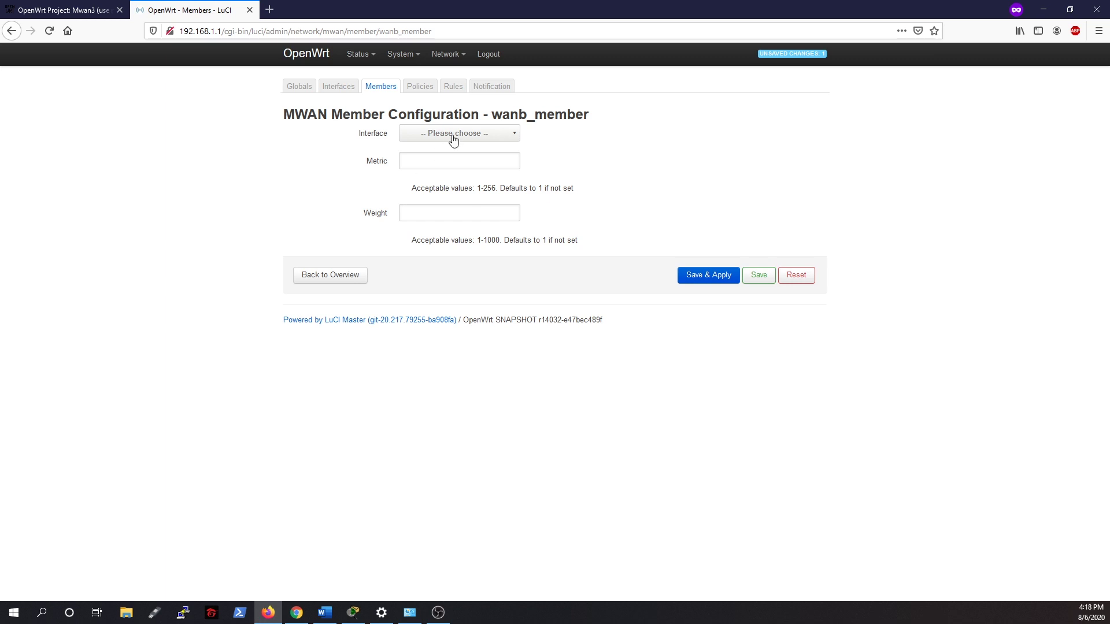
Assign wanb_member to the wanb interface with metric 1 and weight 1, apply the changes and return to the members overview.
click(454, 137)
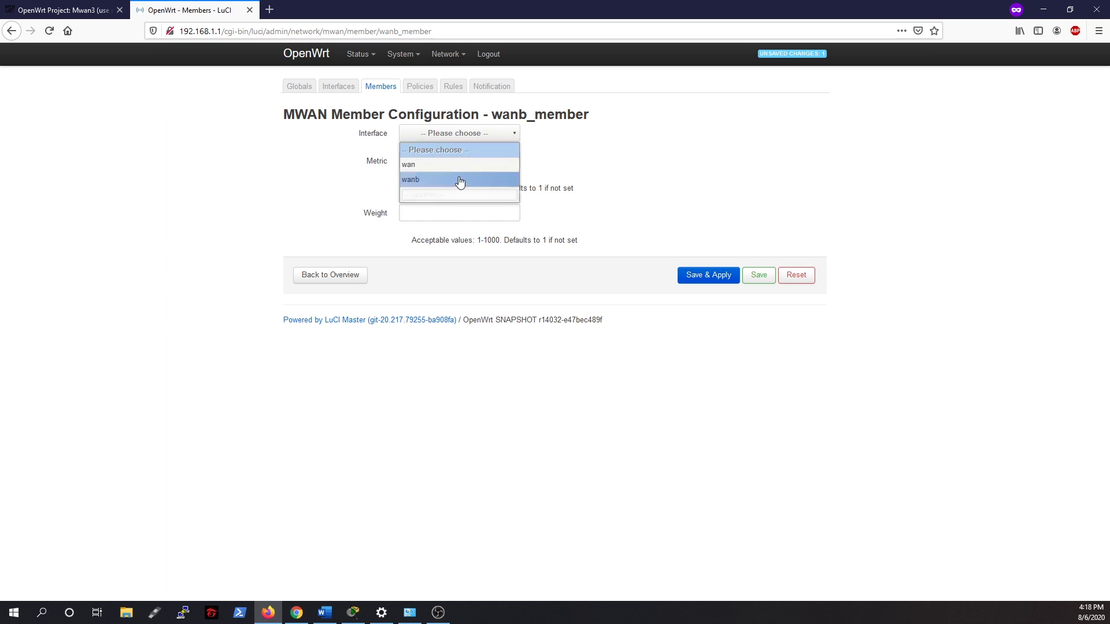
click(459, 180)
click(460, 162)
text(1)
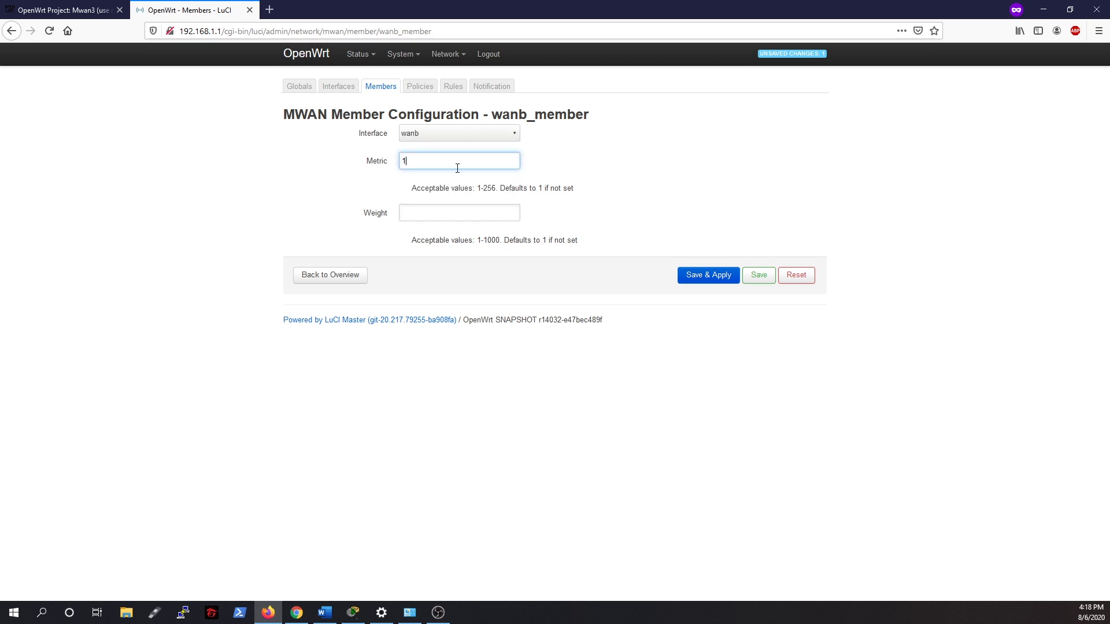
click(439, 214)
text(1)
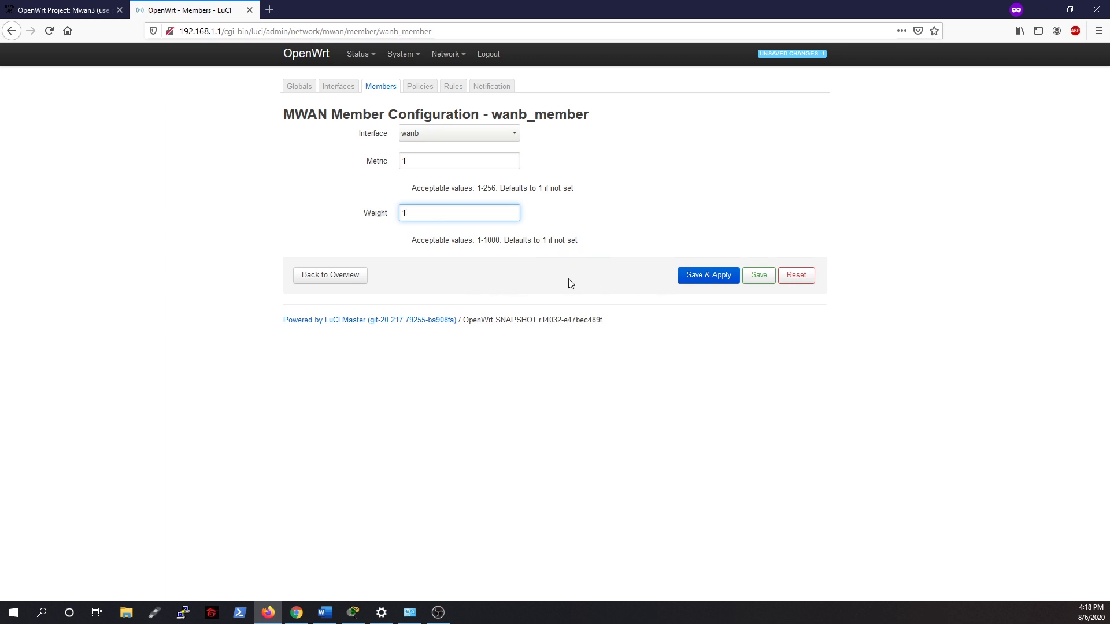
click(695, 276)
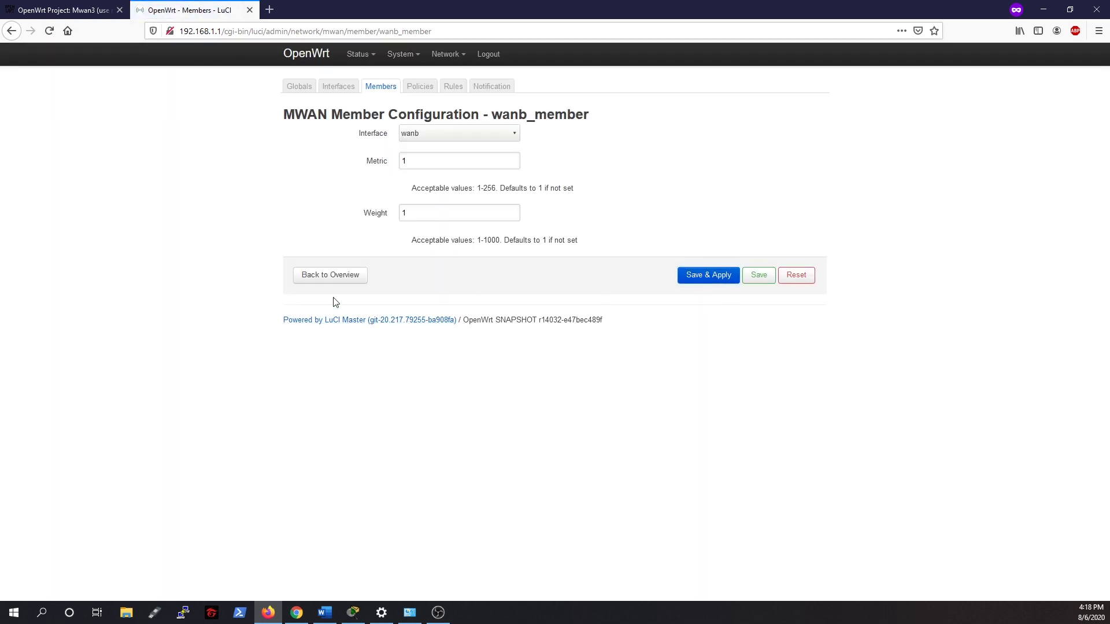
click(328, 278)
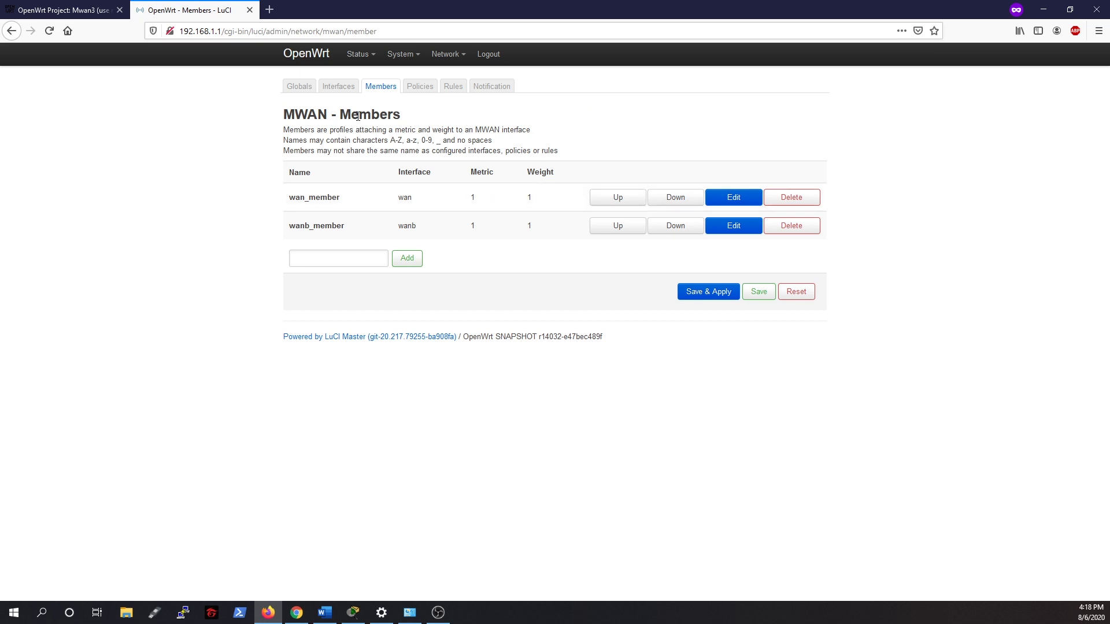
Delete the existing load_balanced policy from the MWAN policies and add a new policy named load_balanced.
click(417, 91)
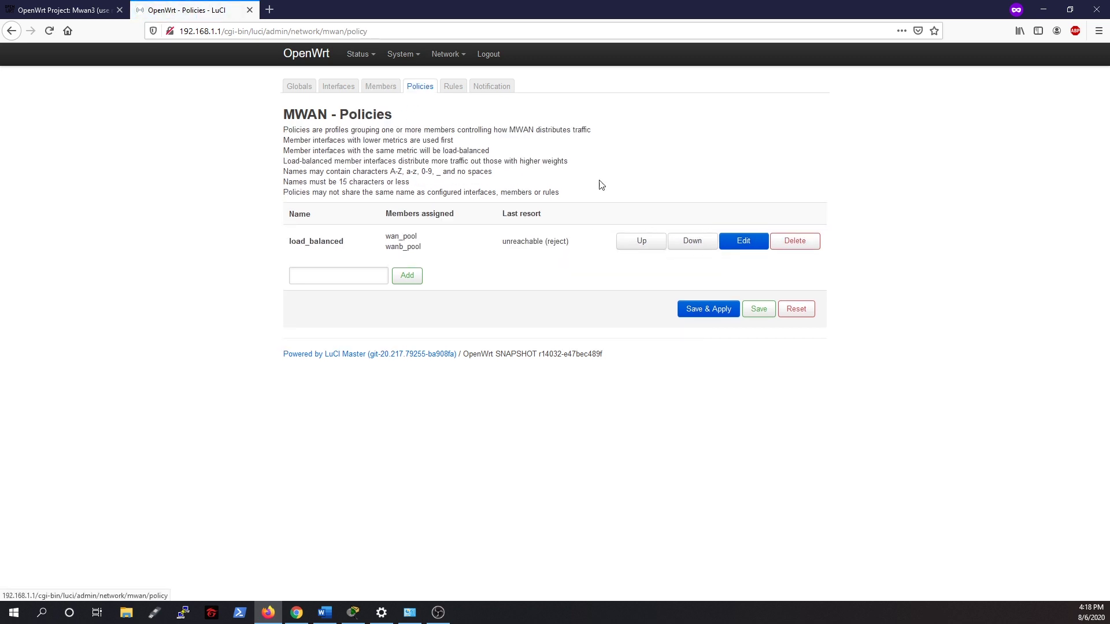
click(796, 241)
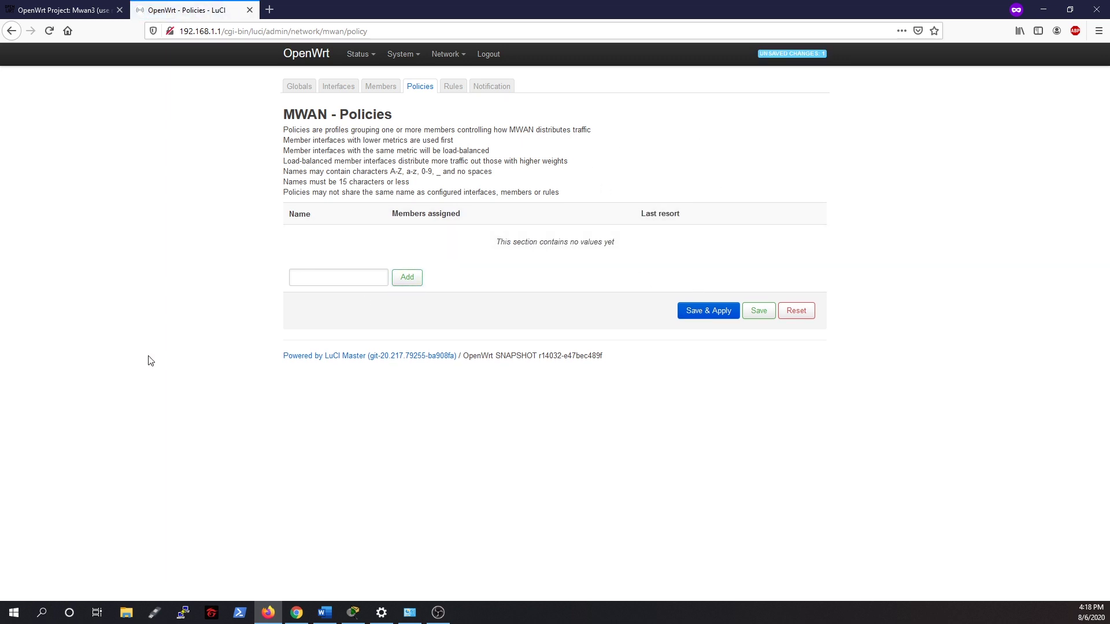
click(319, 279)
text(load)
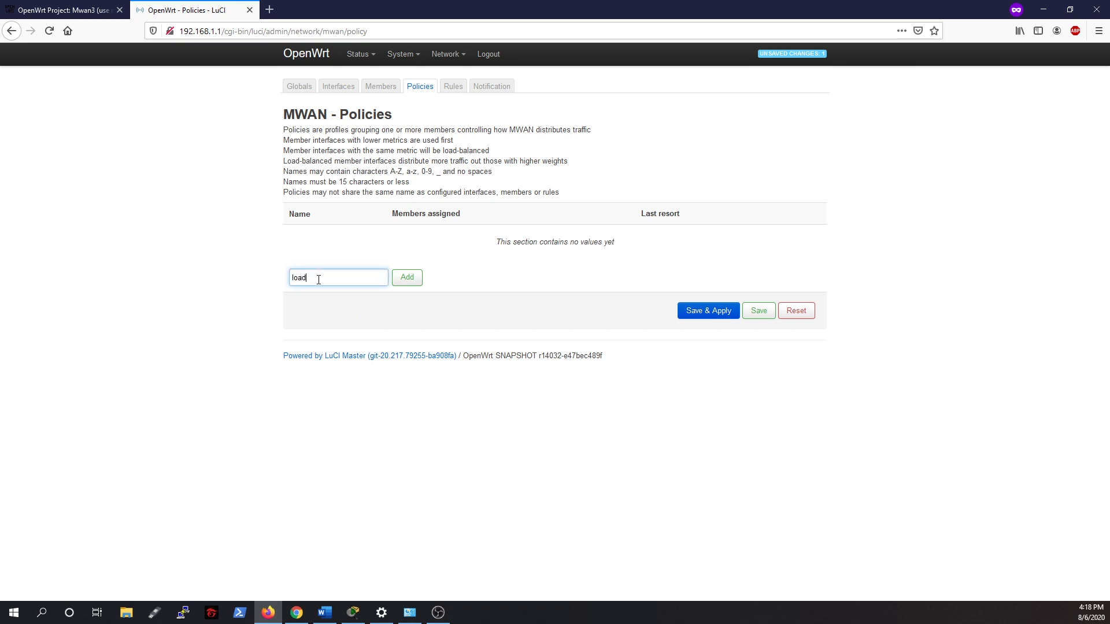
text(_balanced)
click(408, 279)
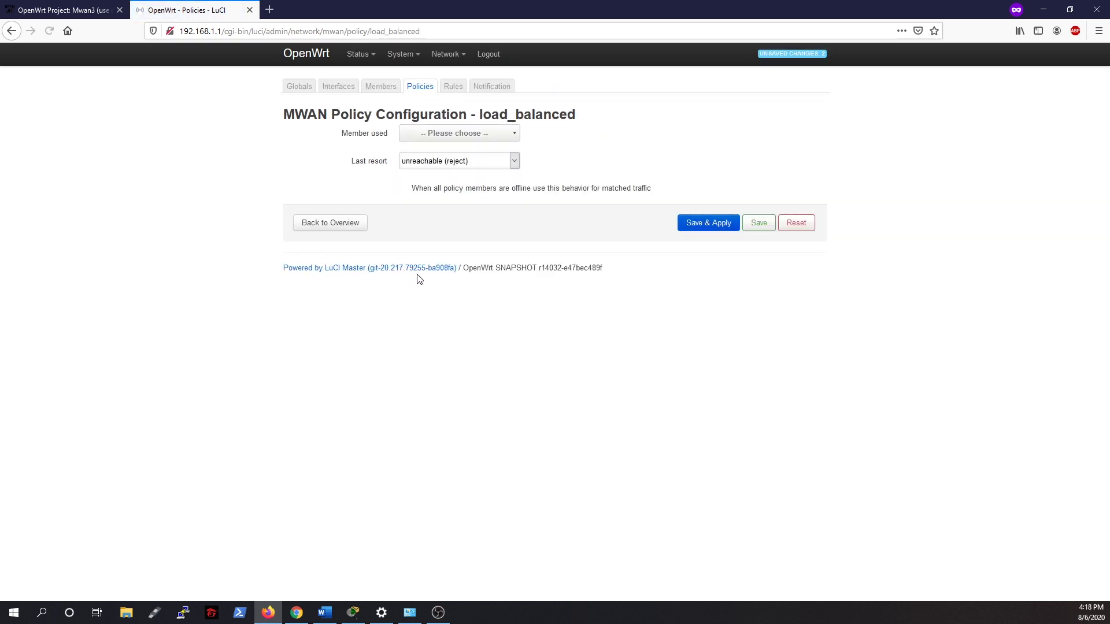
Assign wan_member and wanb_member to the load_balanced policy, apply the changes and return to the policies overview.
click(458, 142)
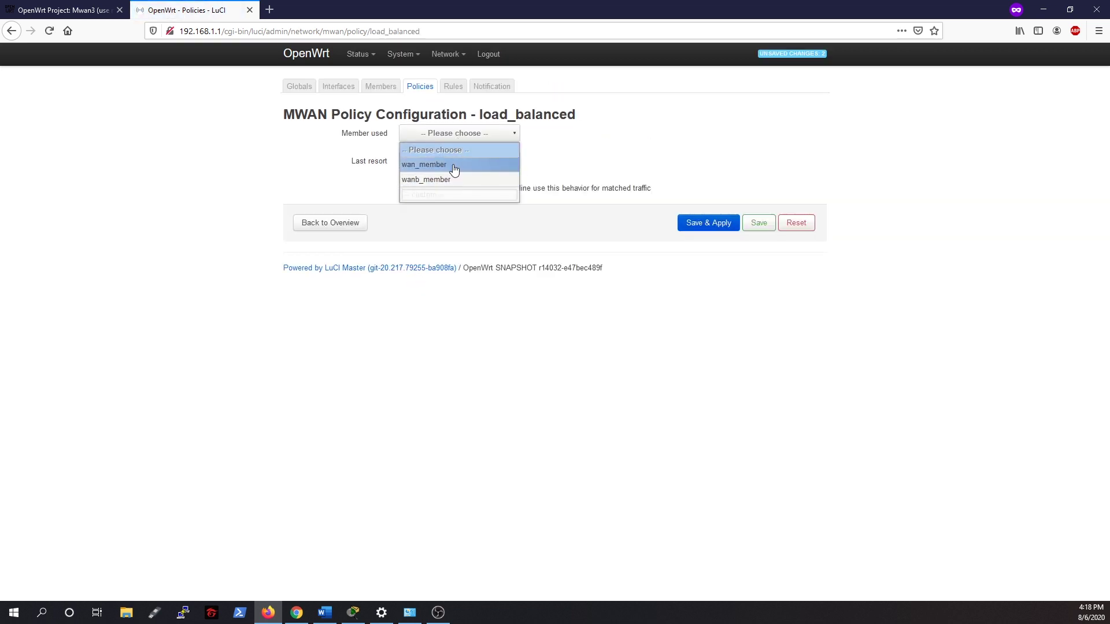
click(454, 166)
click(507, 151)
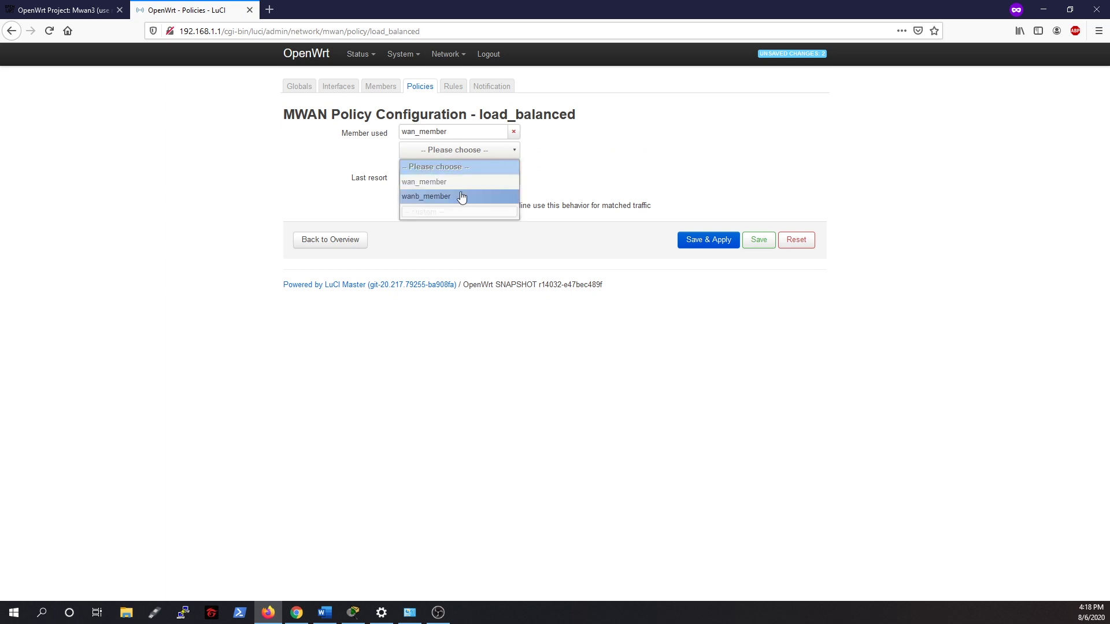
click(461, 195)
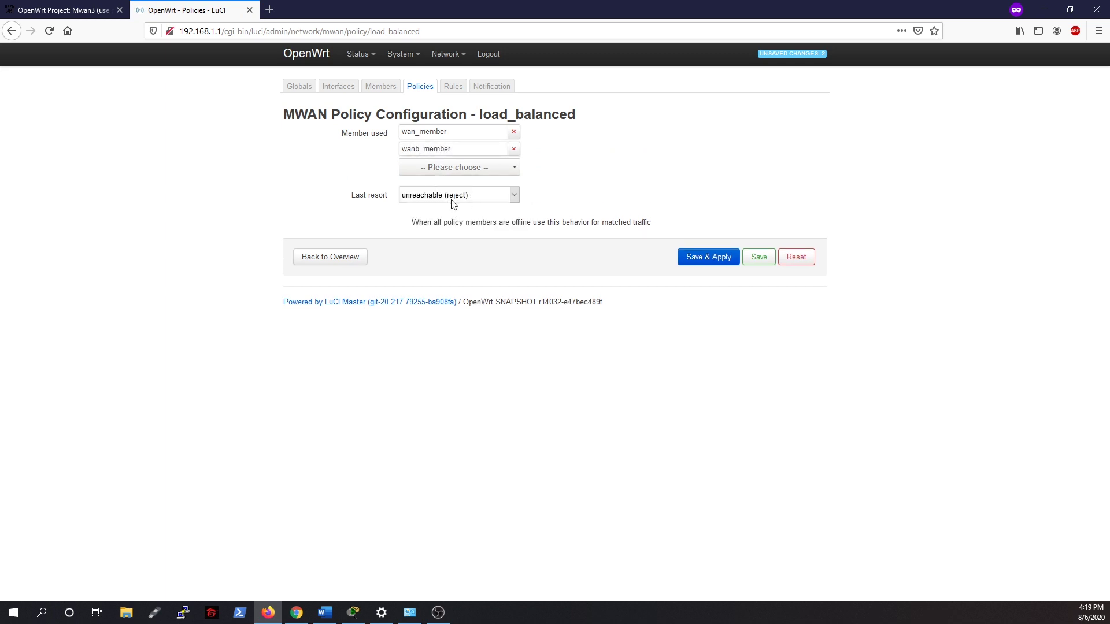
click(688, 262)
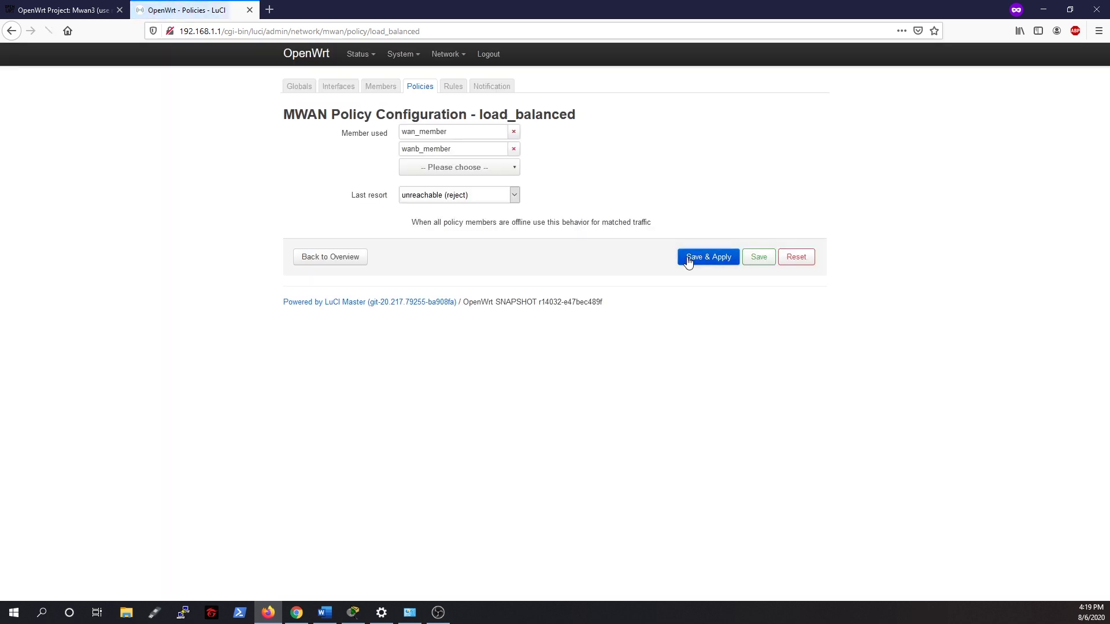
click(324, 263)
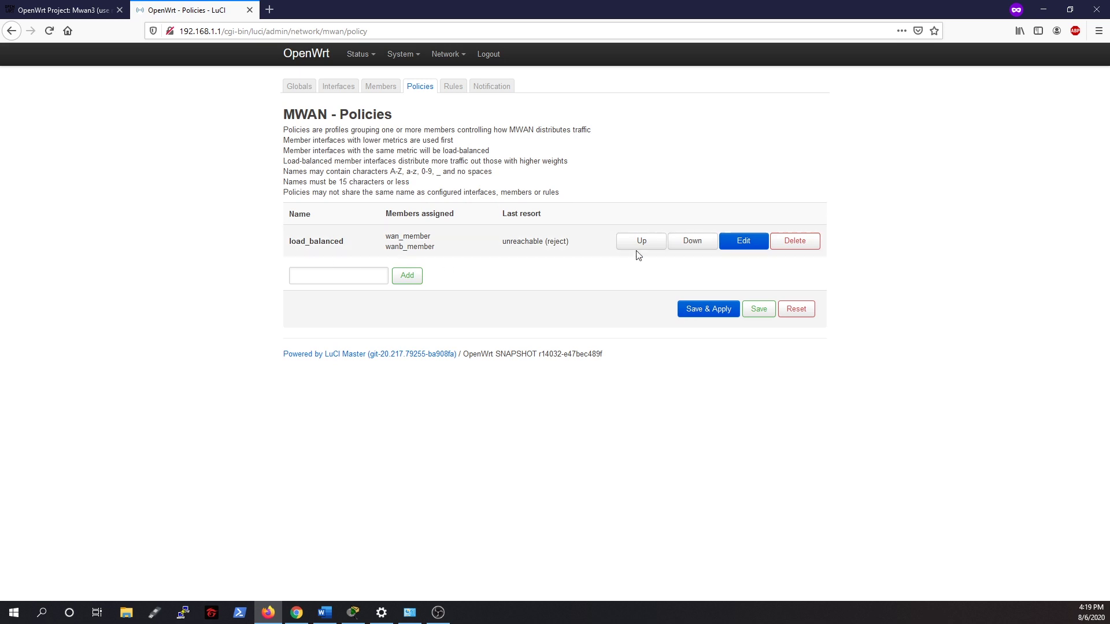
Assign the load_balanced policy to the https MWAN rule, apply the changes and return to the rules overview.
click(457, 88)
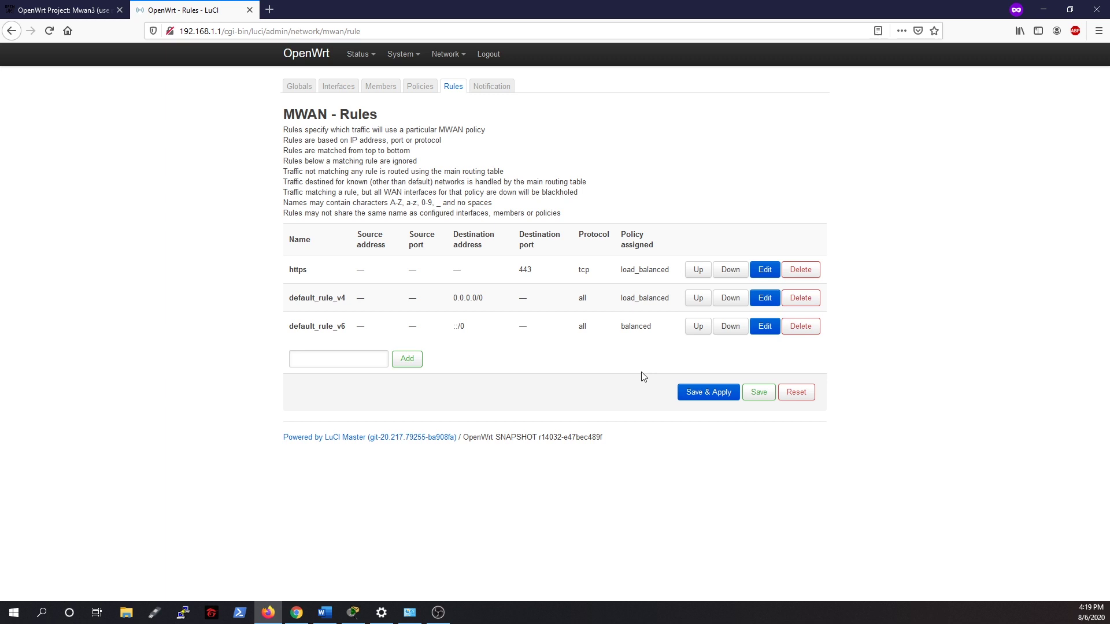
click(776, 276)
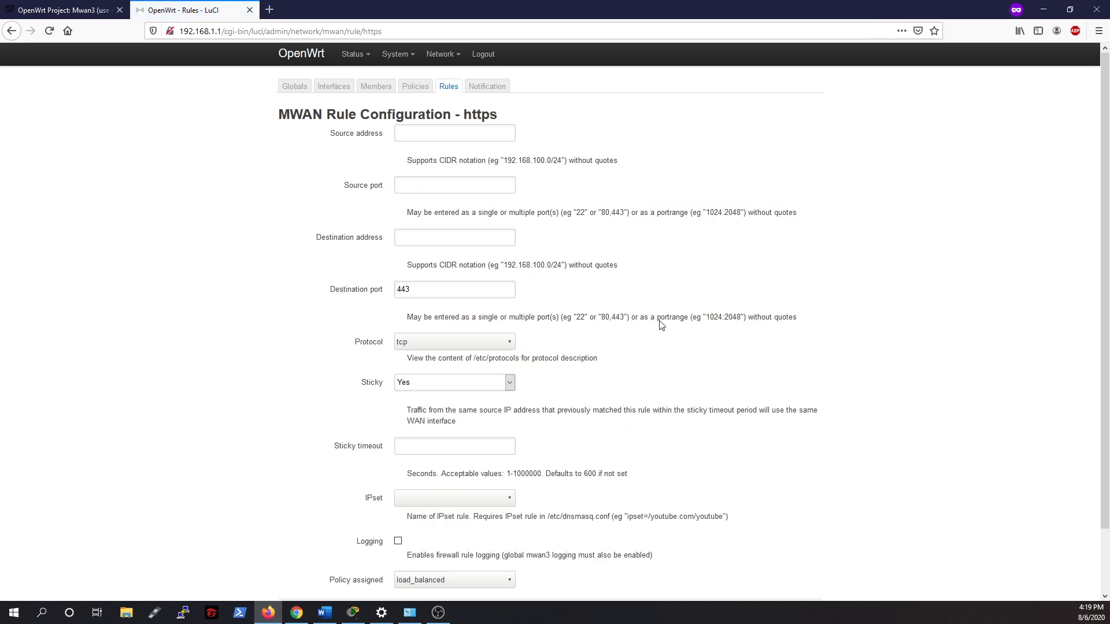
scroll(659, 317, down, 2)
click(442, 511)
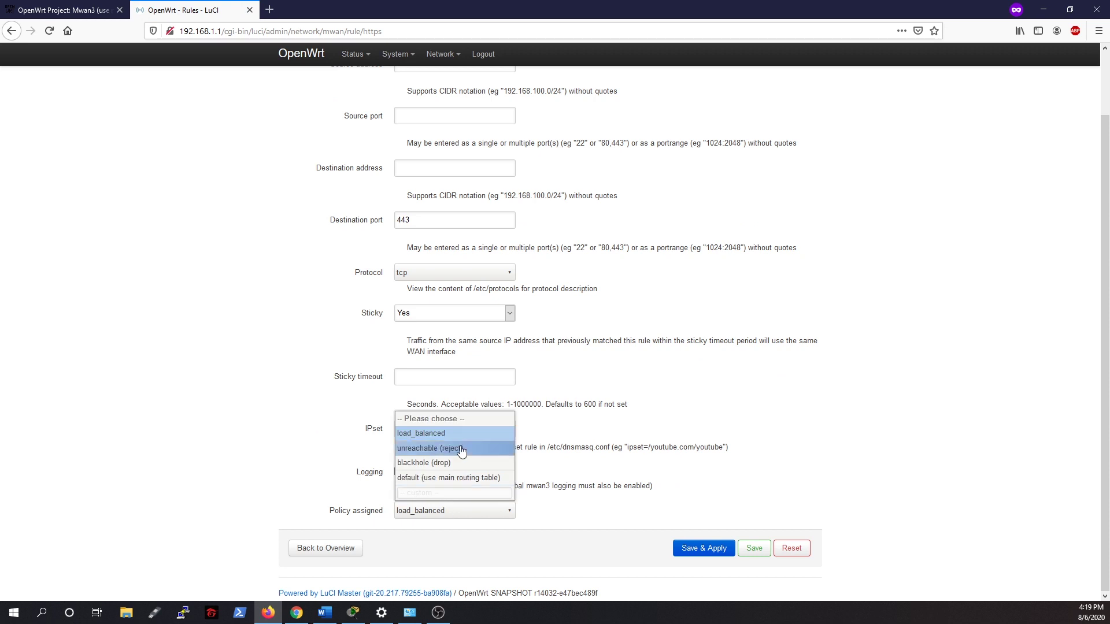
click(439, 434)
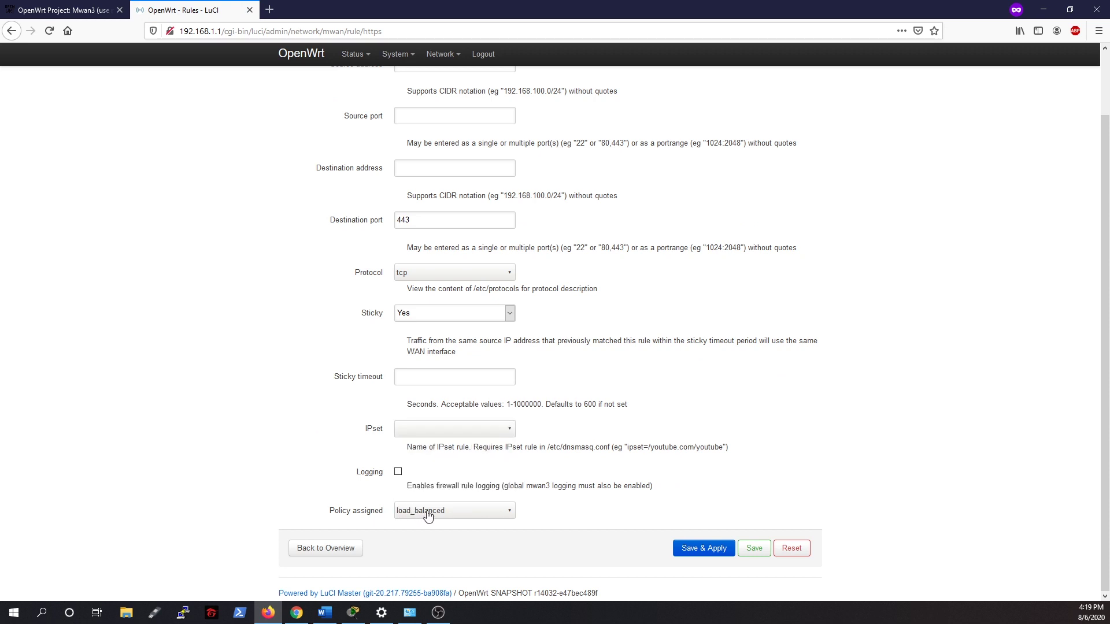
click(686, 550)
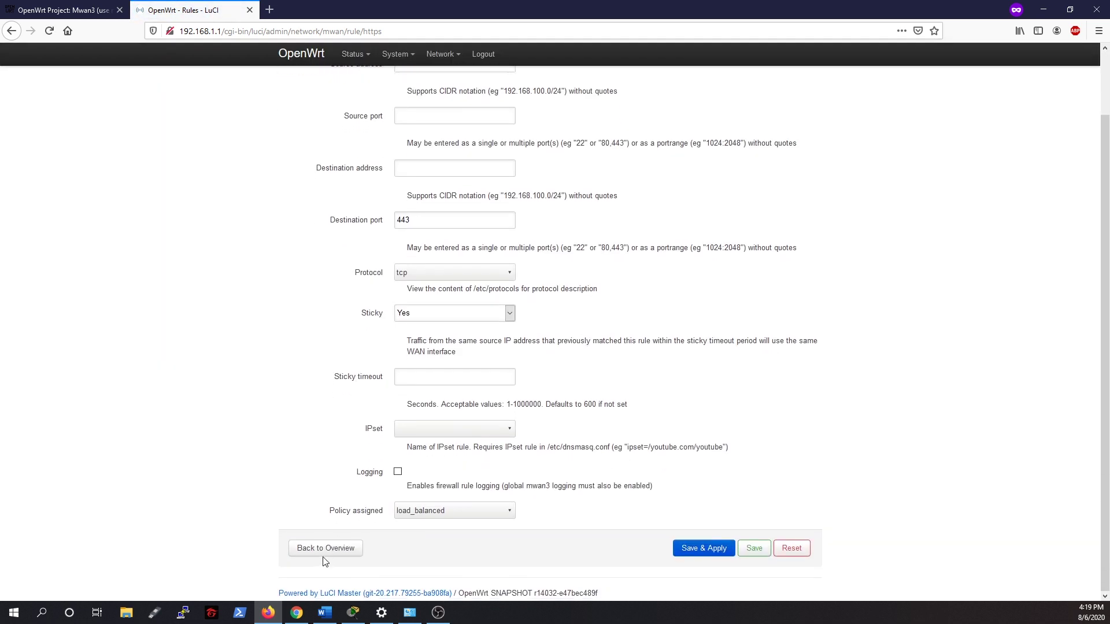
click(325, 551)
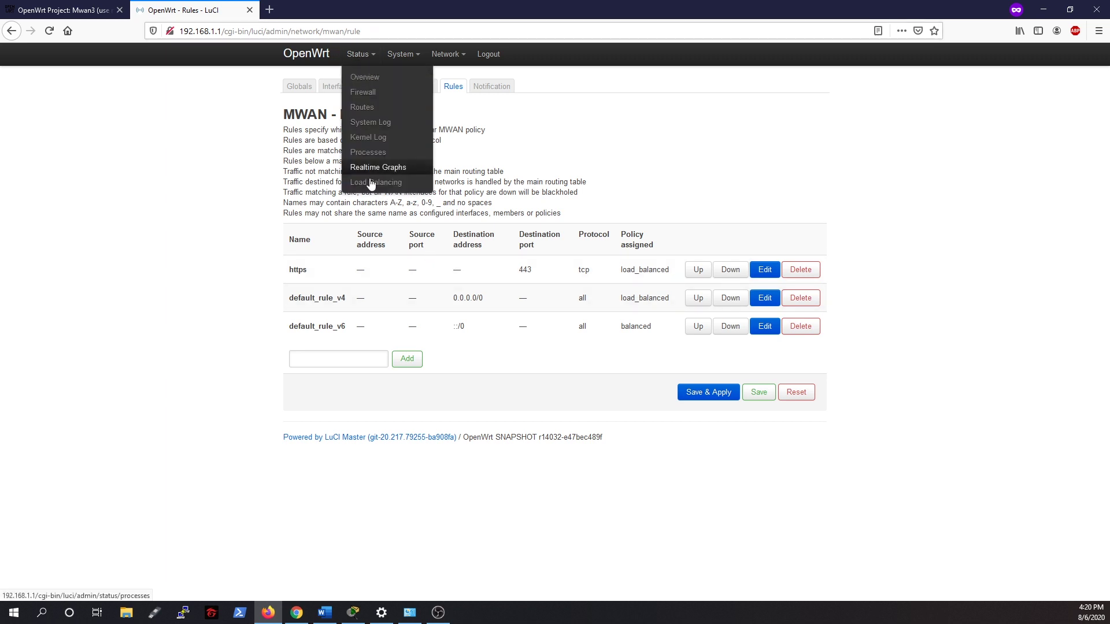
Check the MWAN load balancing status of both interfaces and the detailed traffic split of the load_balanced policy.
mouse_move(358, 55)
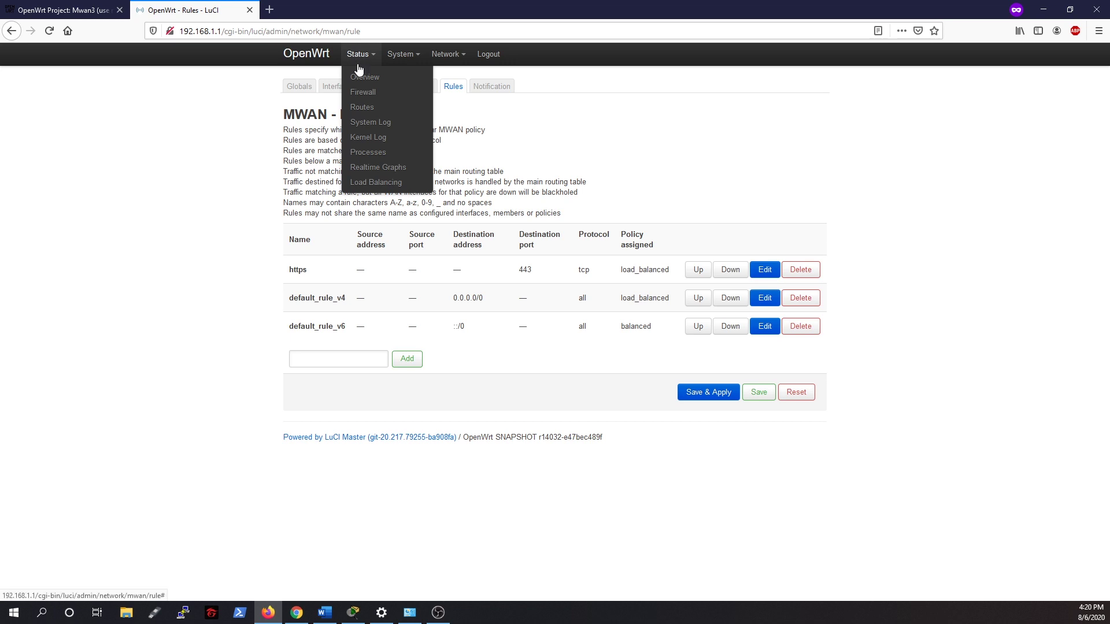
click(363, 184)
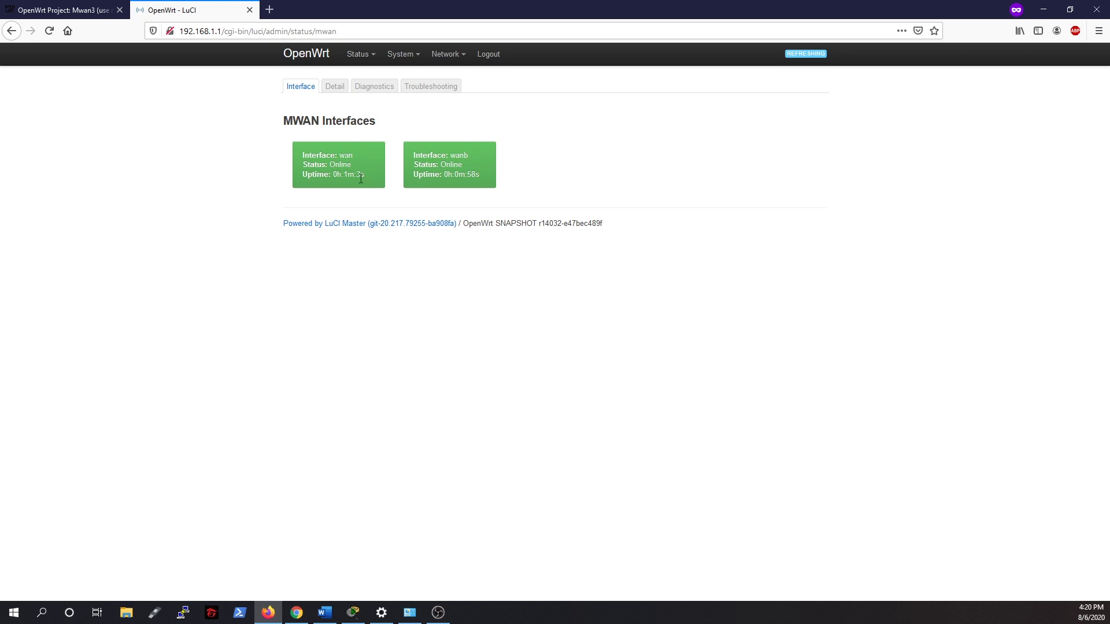
click(336, 87)
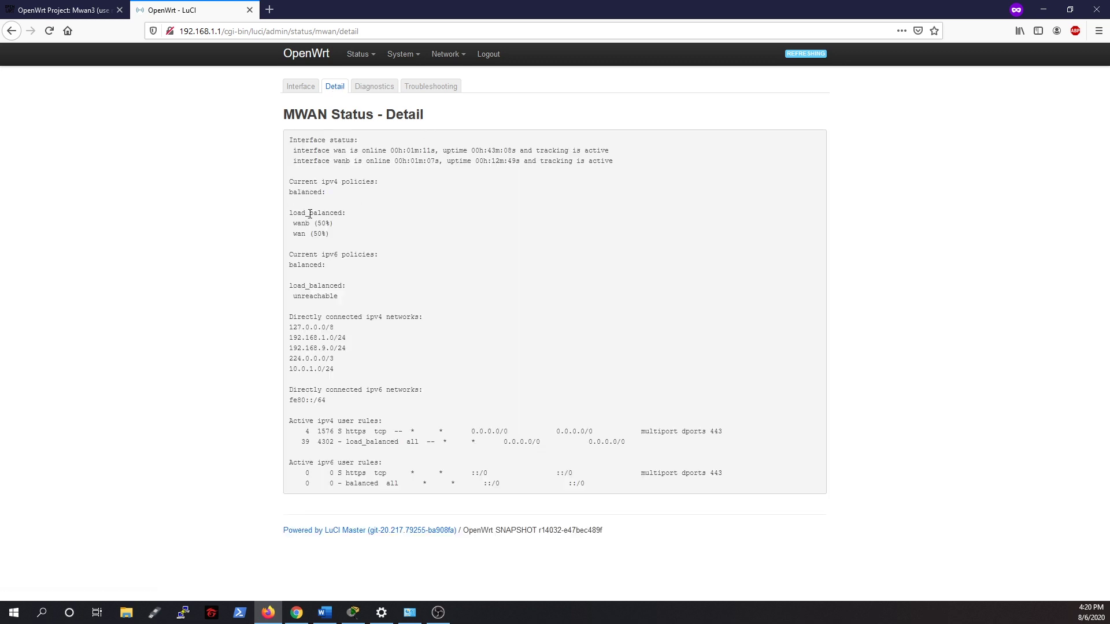
drag(334, 226, 288, 238)
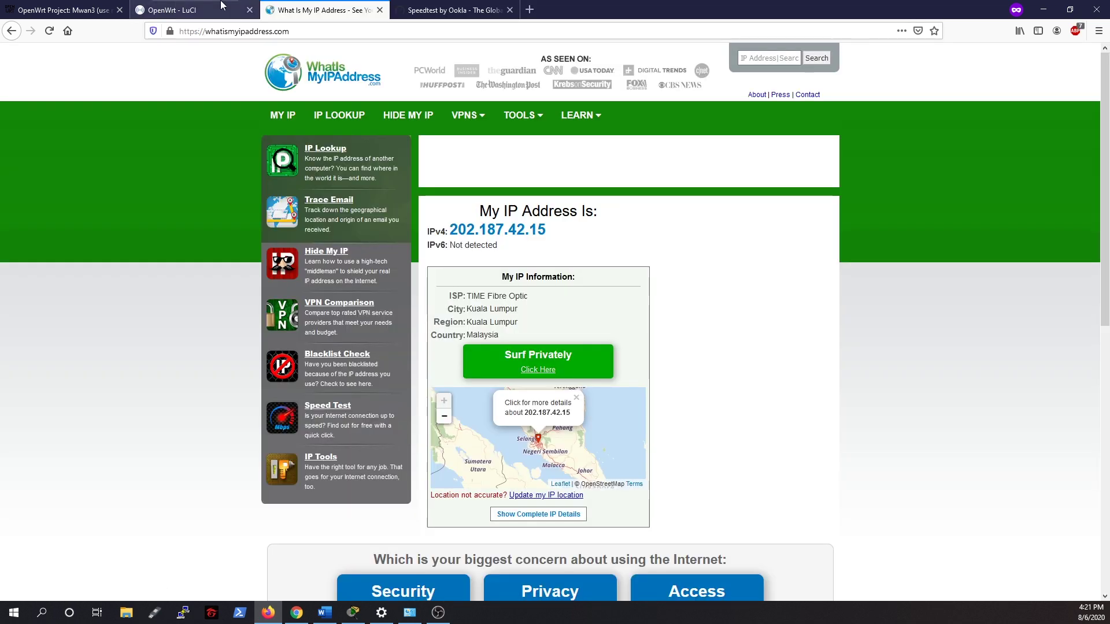
Restart the WAN and WANB network interfaces in LuCI.
click(174, 4)
mouse_move(449, 54)
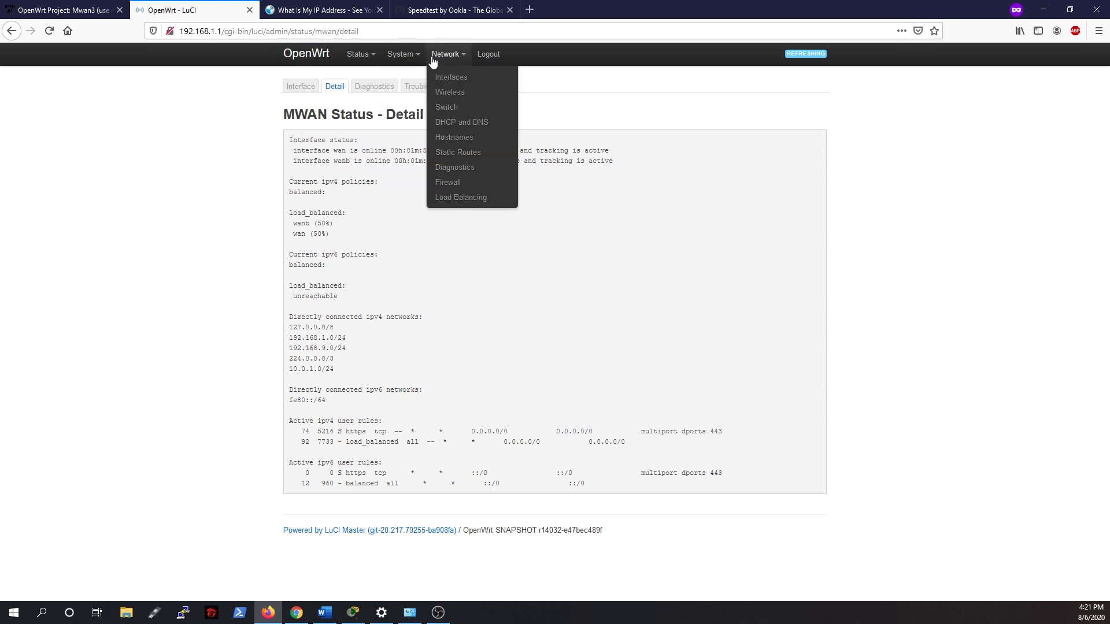
click(444, 80)
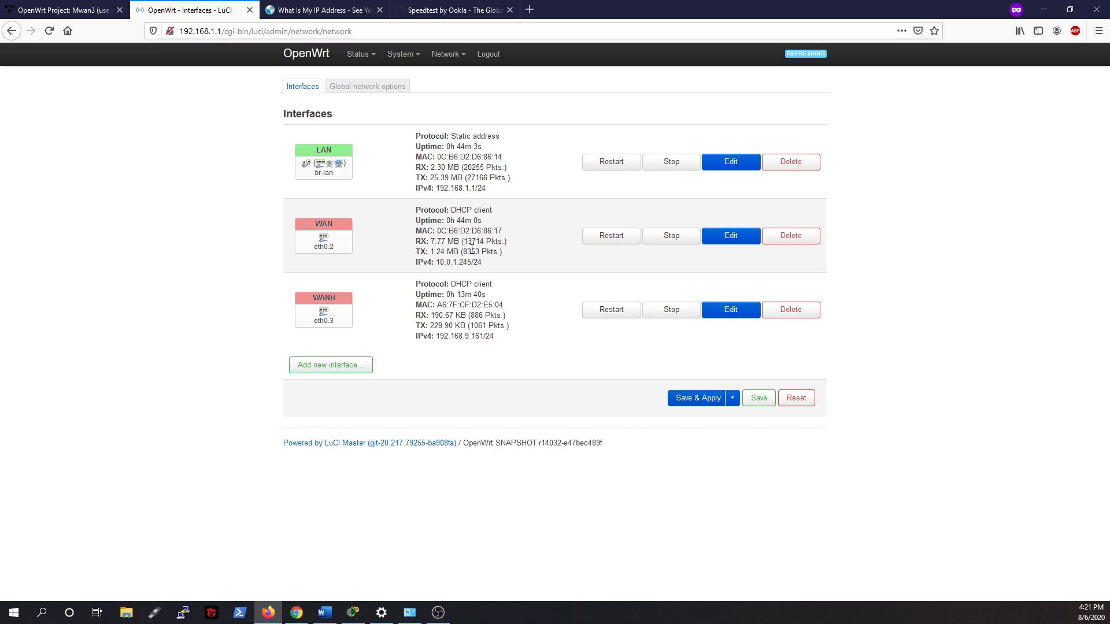
click(608, 240)
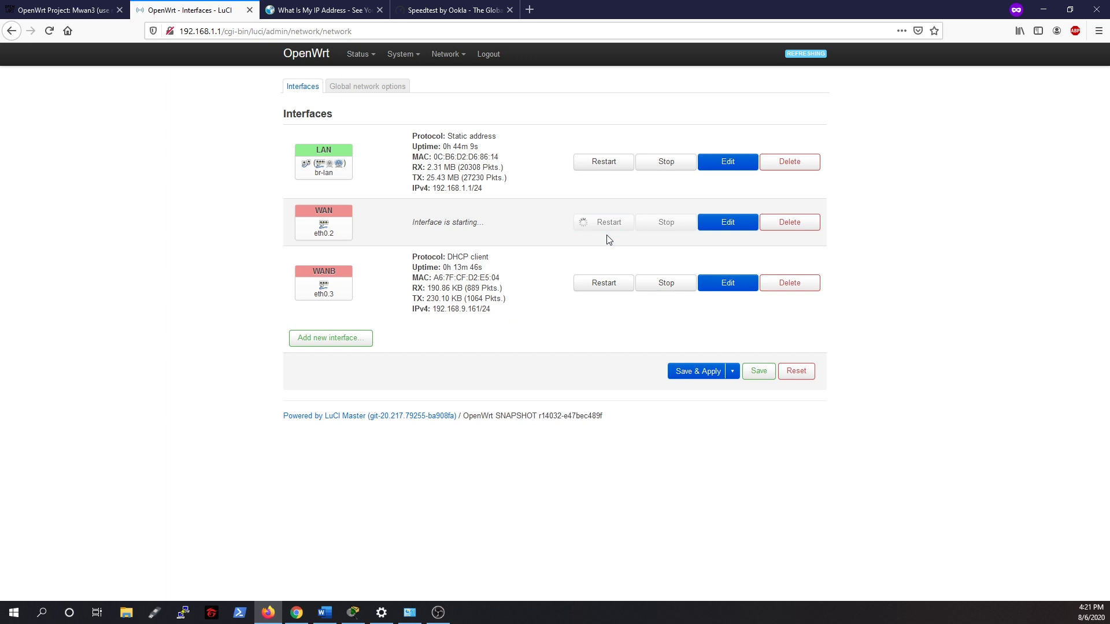
click(605, 291)
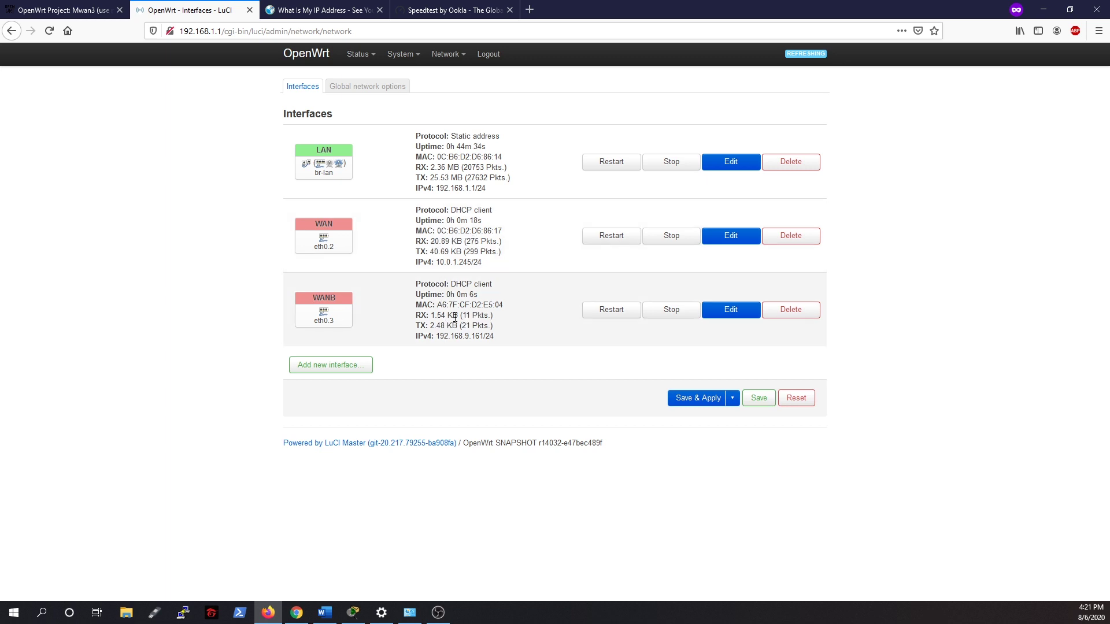
Open youtube.com in a new browser tab, play the video "How I Draw Faces! | FIRST TUTORIAL VIDEO" and mute it.
click(530, 10)
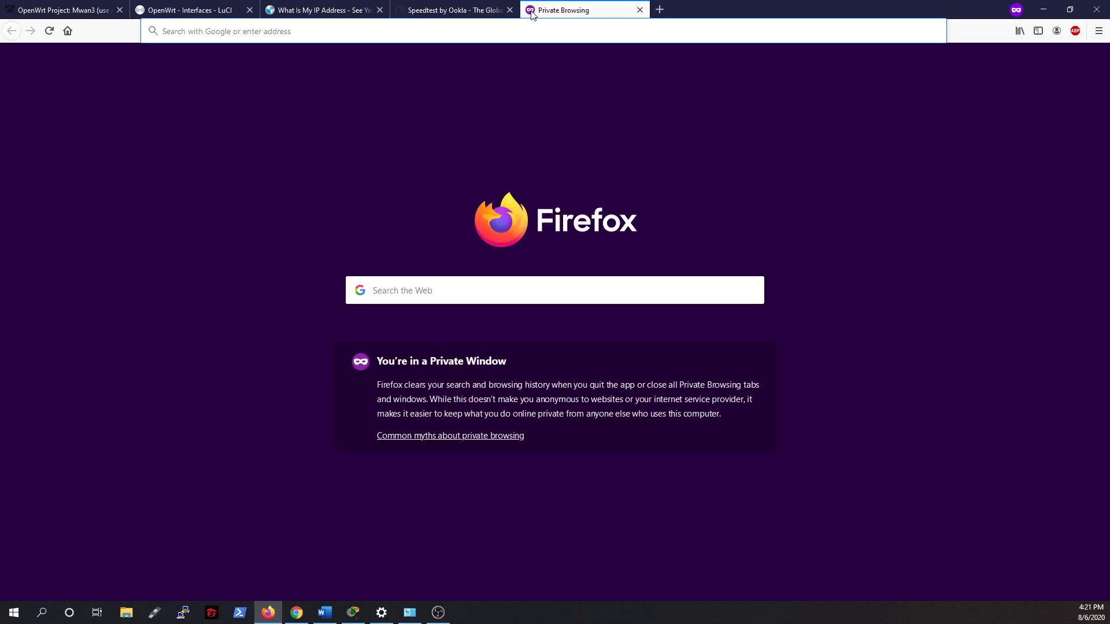
text(youtube.com)
key(Return)
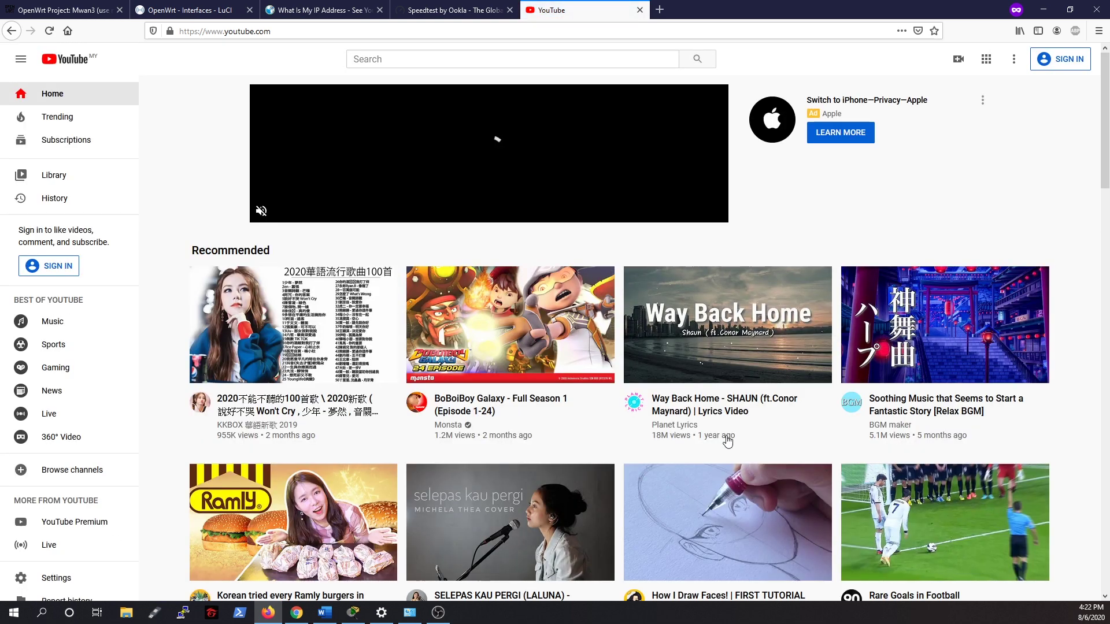
scroll(954, 420, down, 2)
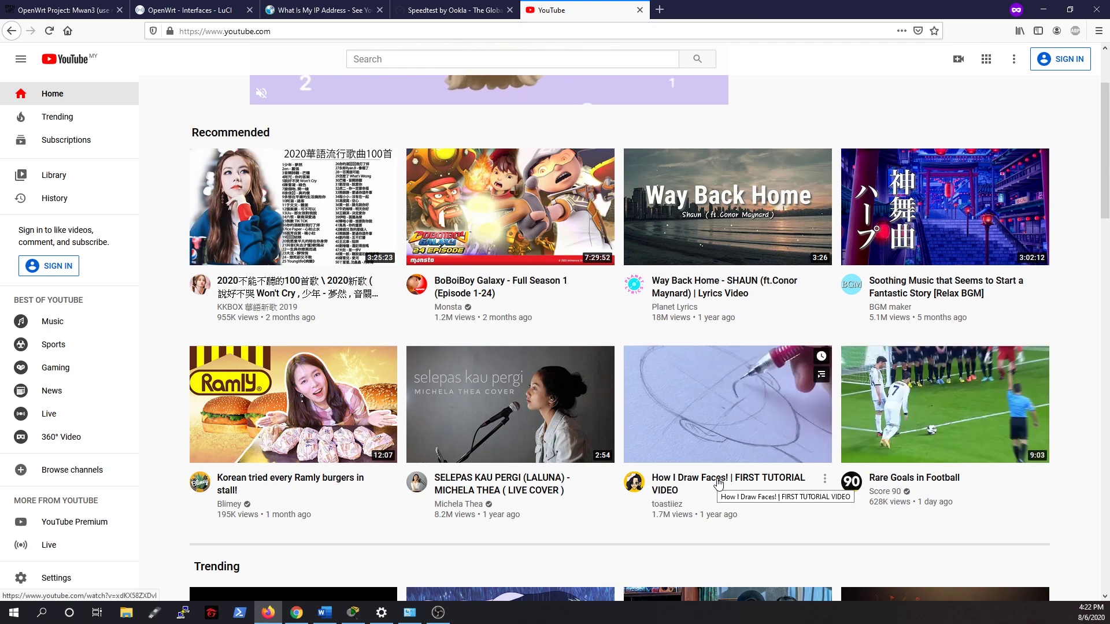
click(719, 485)
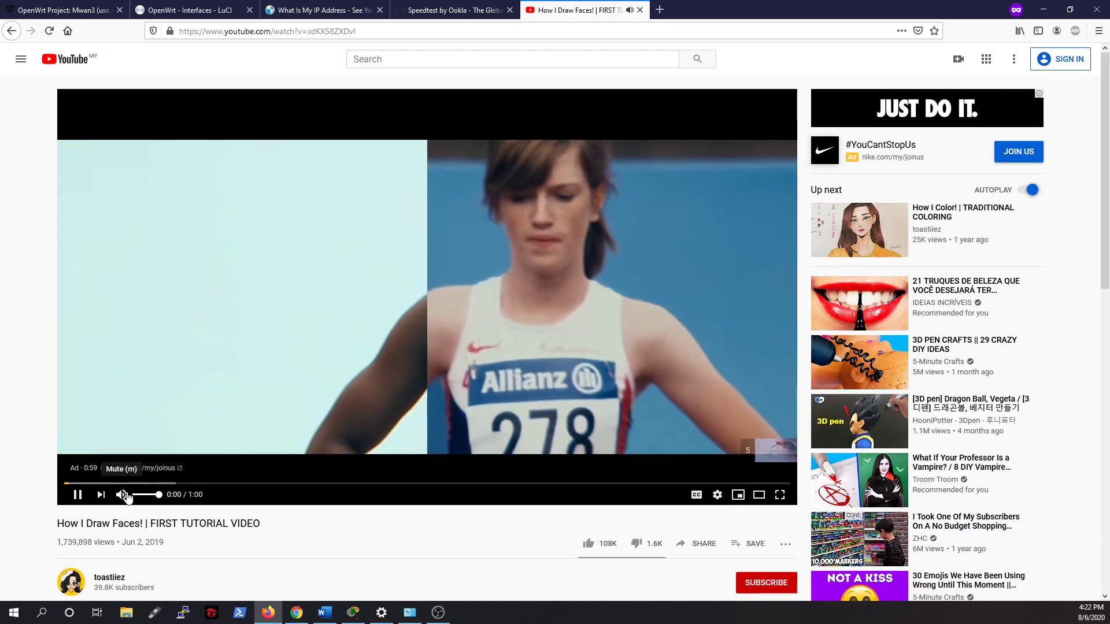
click(121, 494)
scroll(418, 526, down, 6)
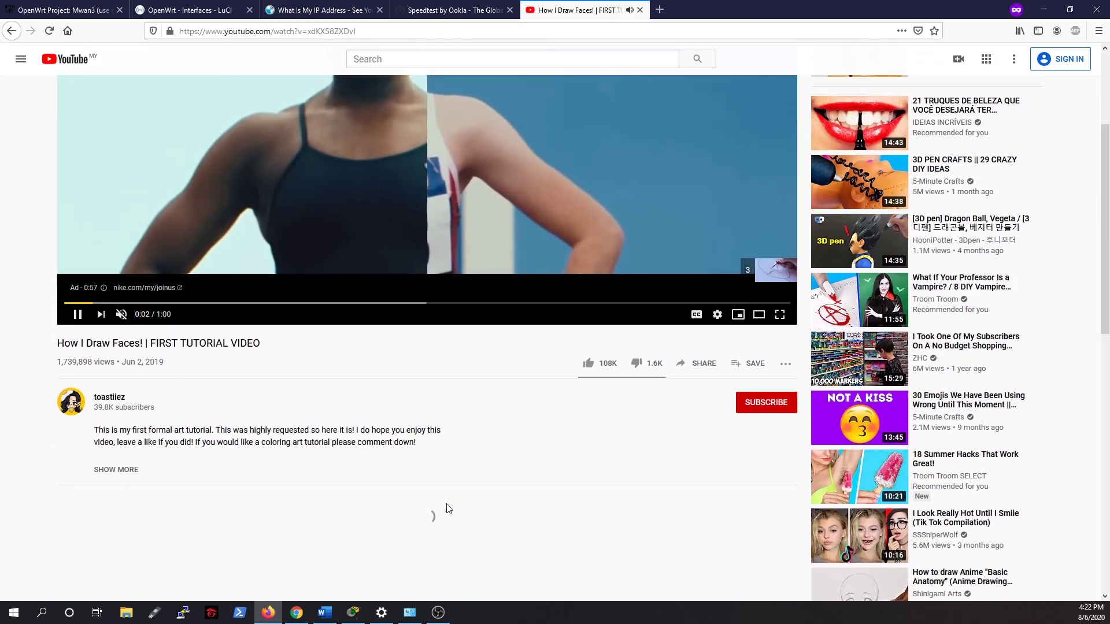
scroll(487, 355, down, 1)
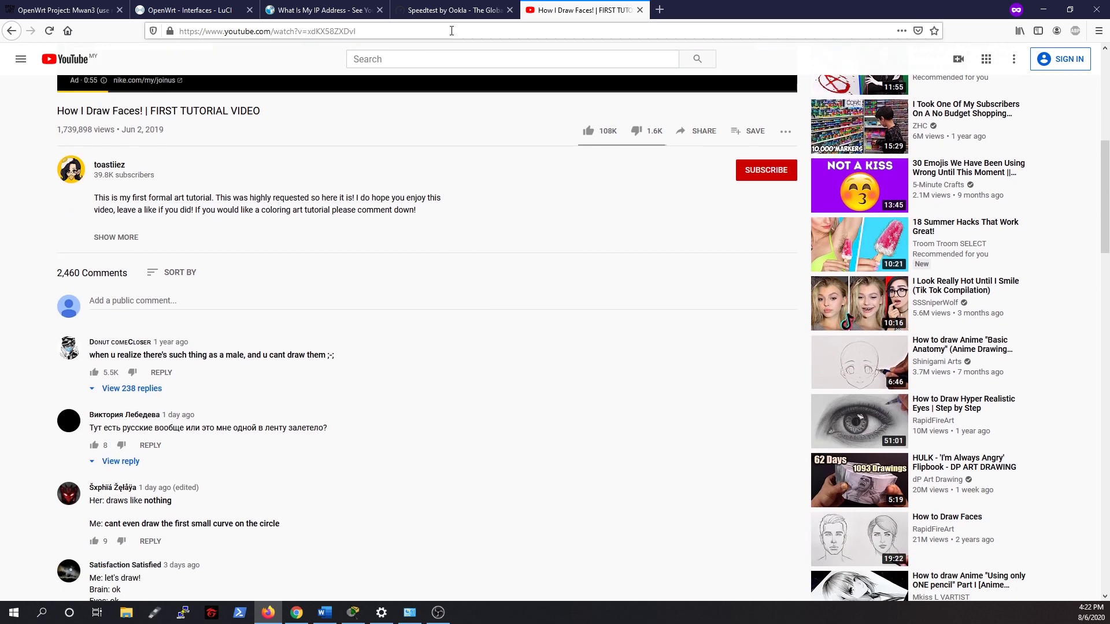
Search the web for "test file" in a new browser tab.
click(660, 9)
text(f)
key(BackSpace)
text(fi)
key(BackSpace)
key(BackSpace)
text(test file)
key(Return)
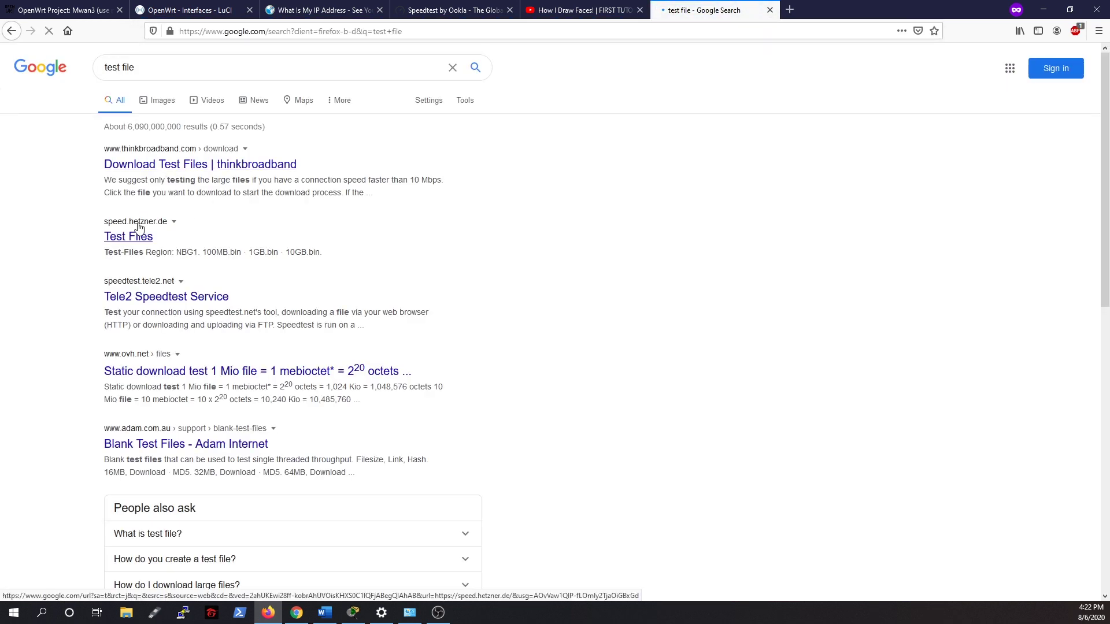
Open the speed.hetzner.de test files page and download 1GB.bin, saving it to disk.
click(139, 226)
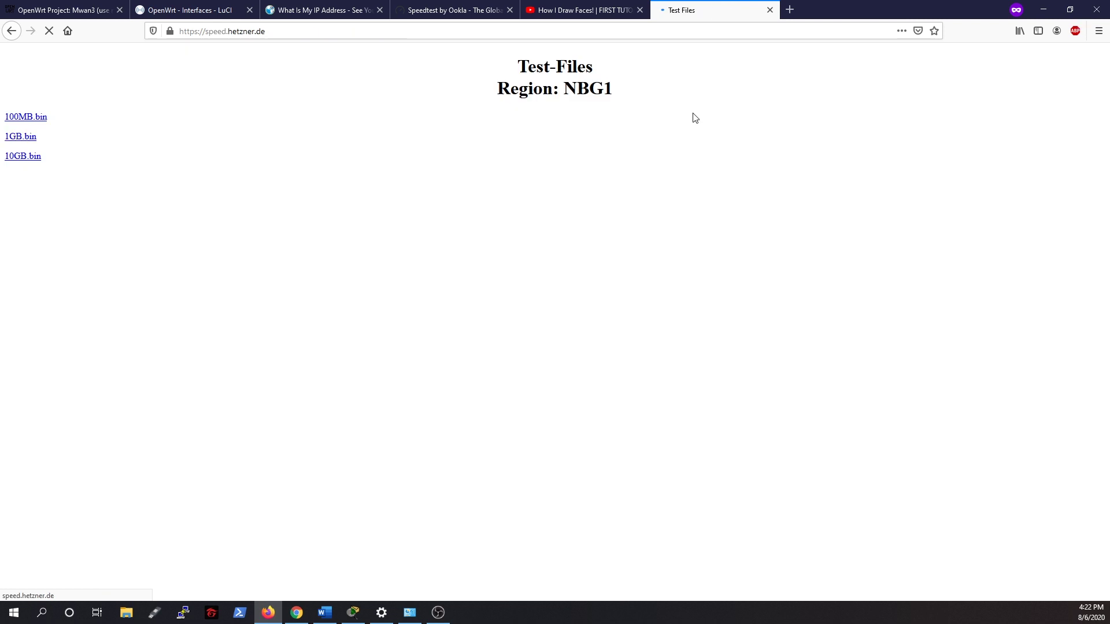
click(19, 141)
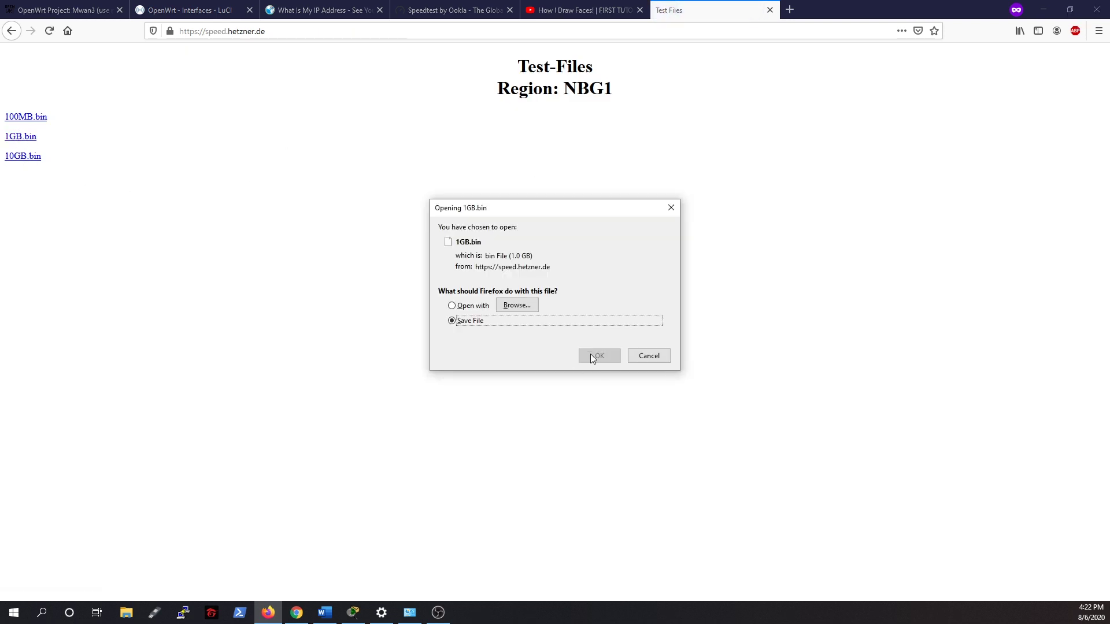
click(599, 356)
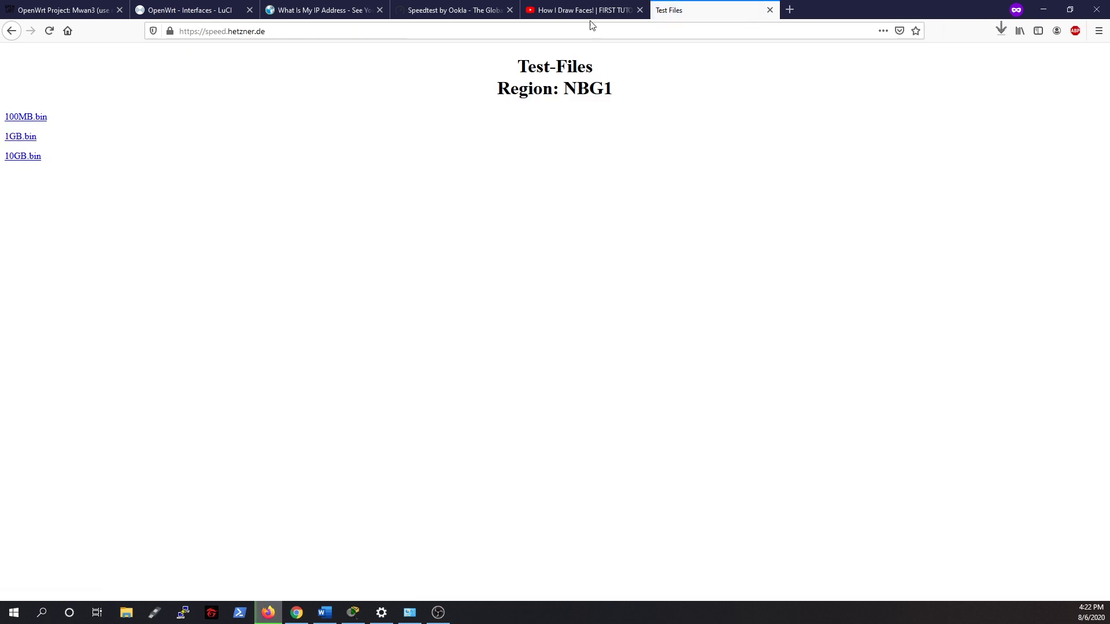
Start the speed test on speedtest.net and skip the ad on the YouTube video.
click(564, 9)
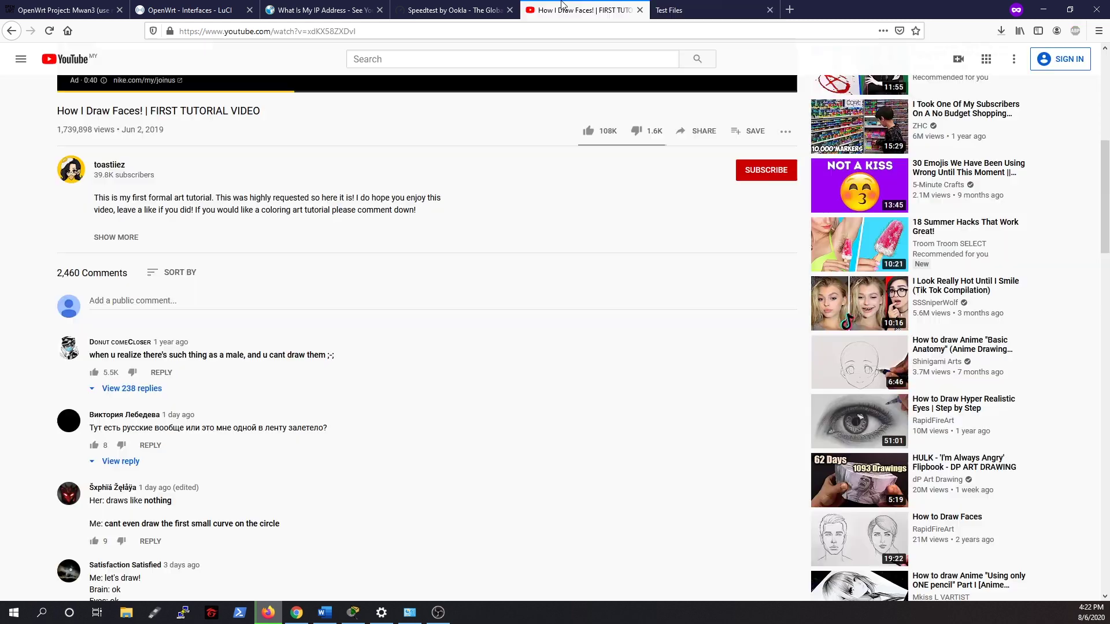
click(457, 7)
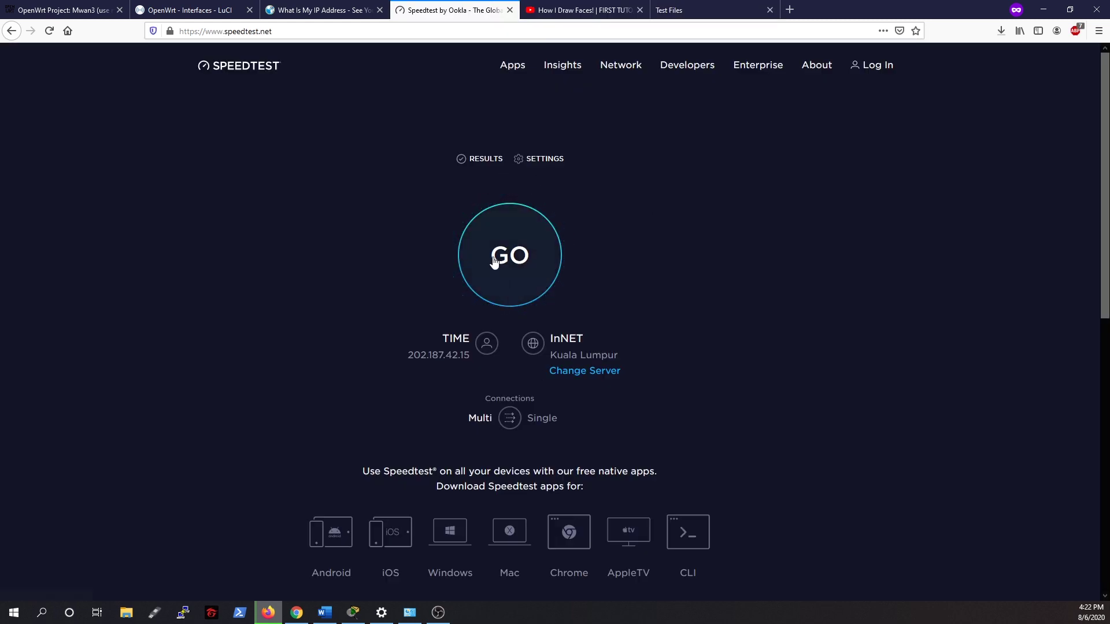
key(ctrl+Tab)
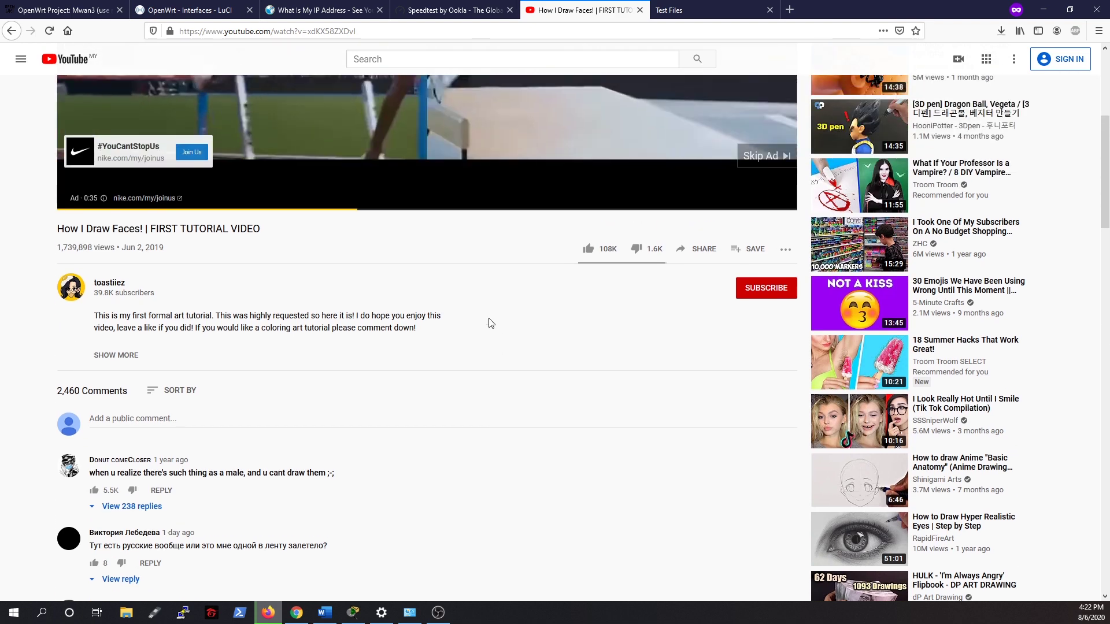
click(758, 157)
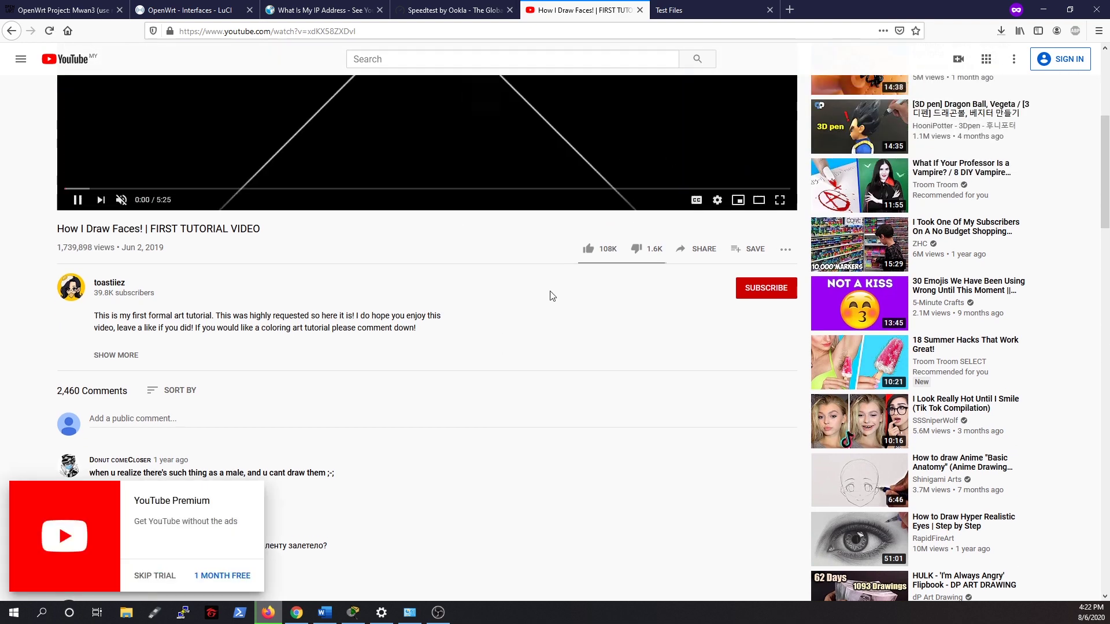
Check the 1GB.bin download progress, the running speed test and the public IP address page.
click(685, 10)
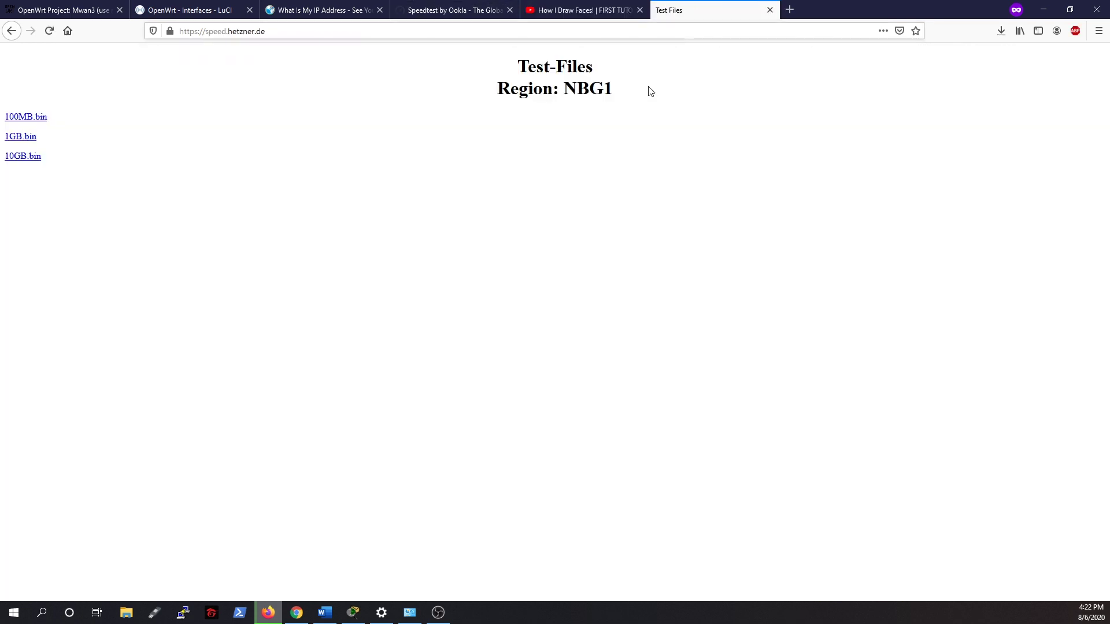
click(1004, 31)
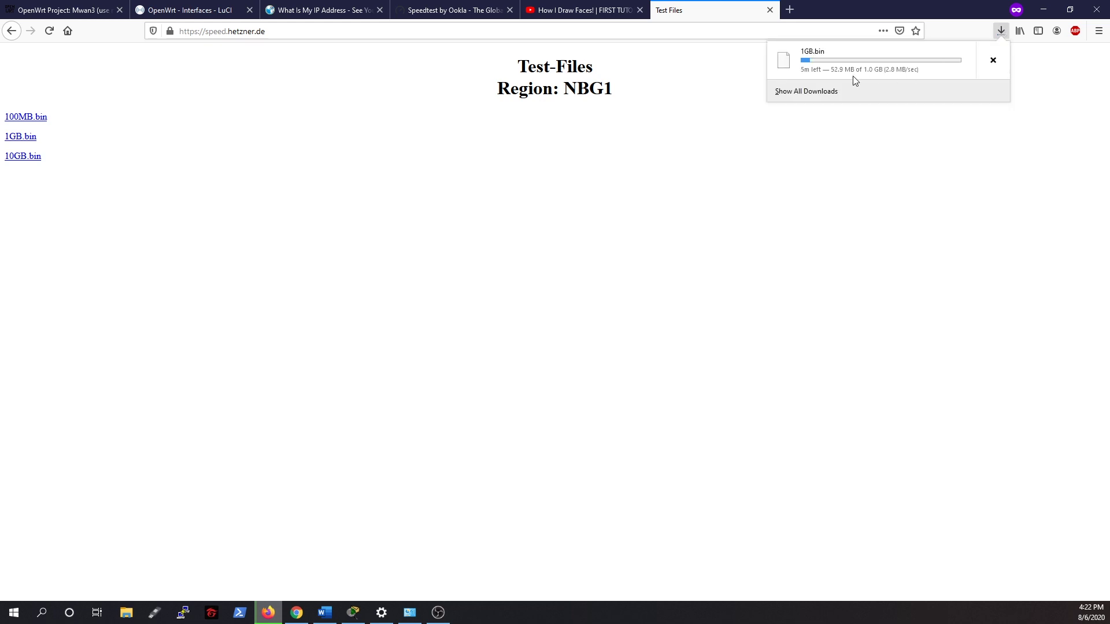
click(492, 9)
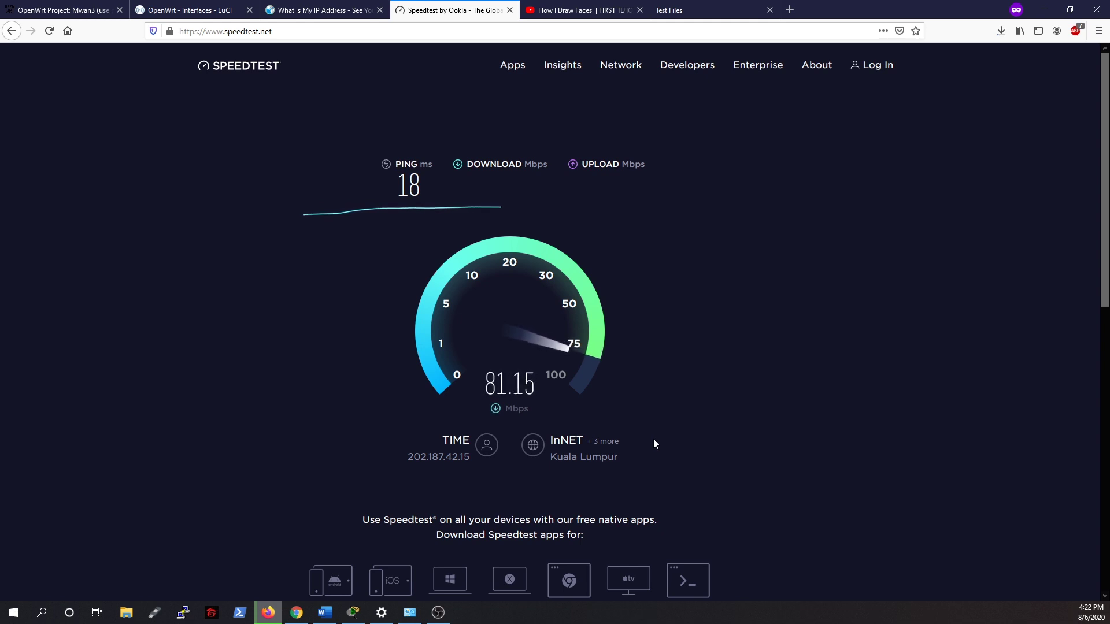
click(318, 10)
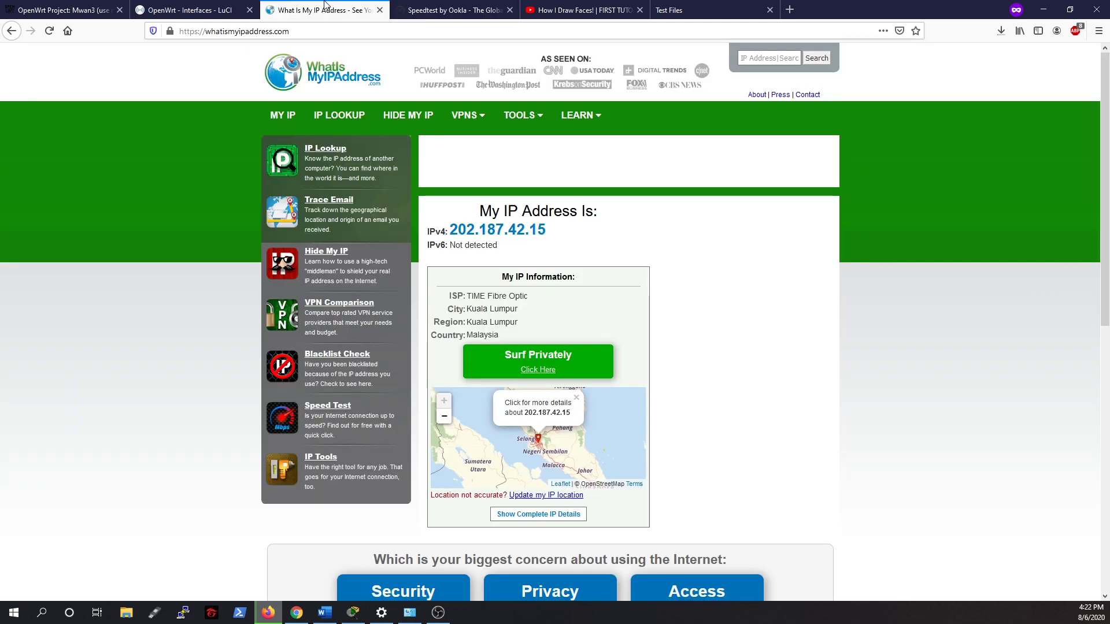
Examine the received-traffic counters of WAN and WANB on the OpenWrt network interfaces page.
click(191, 10)
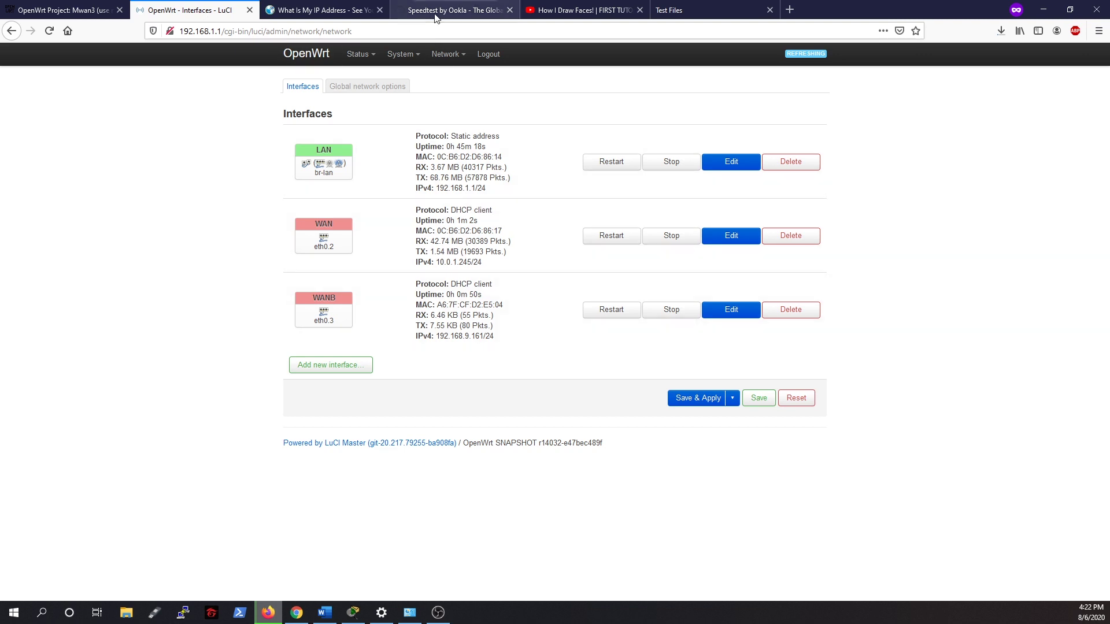
mouse_move(446, 54)
click(456, 81)
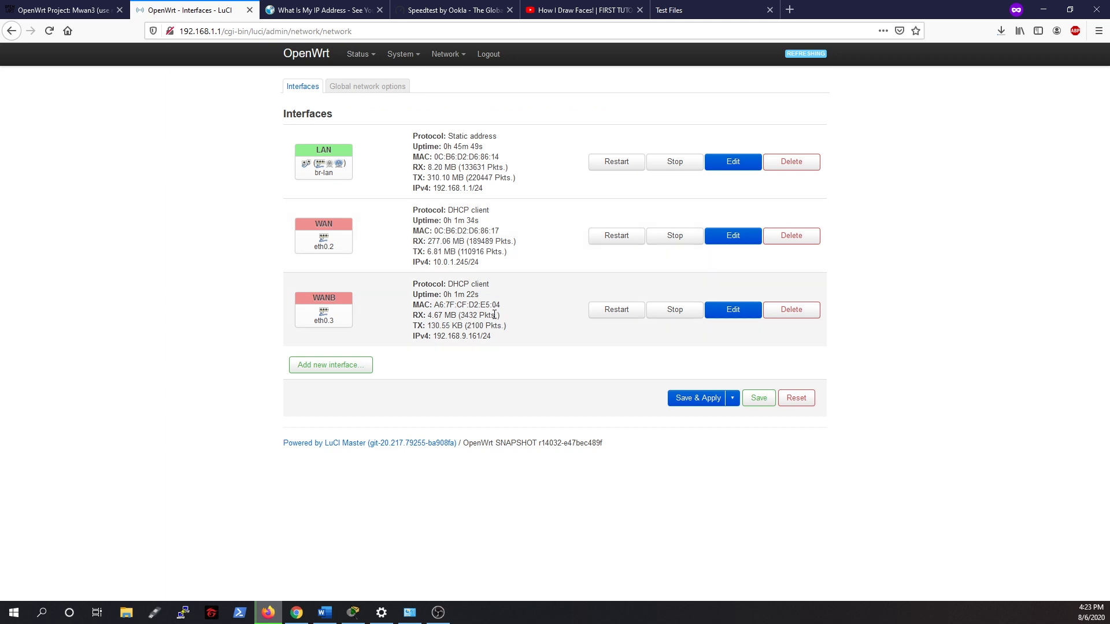
drag(464, 313, 413, 329)
drag(413, 283, 500, 315)
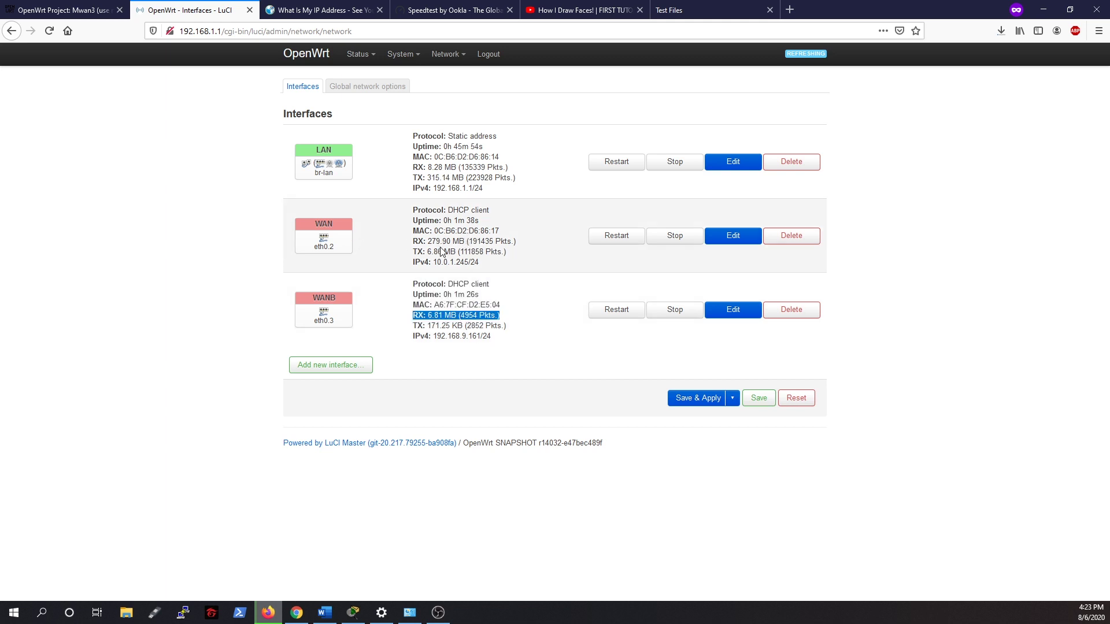
drag(516, 242, 414, 245)
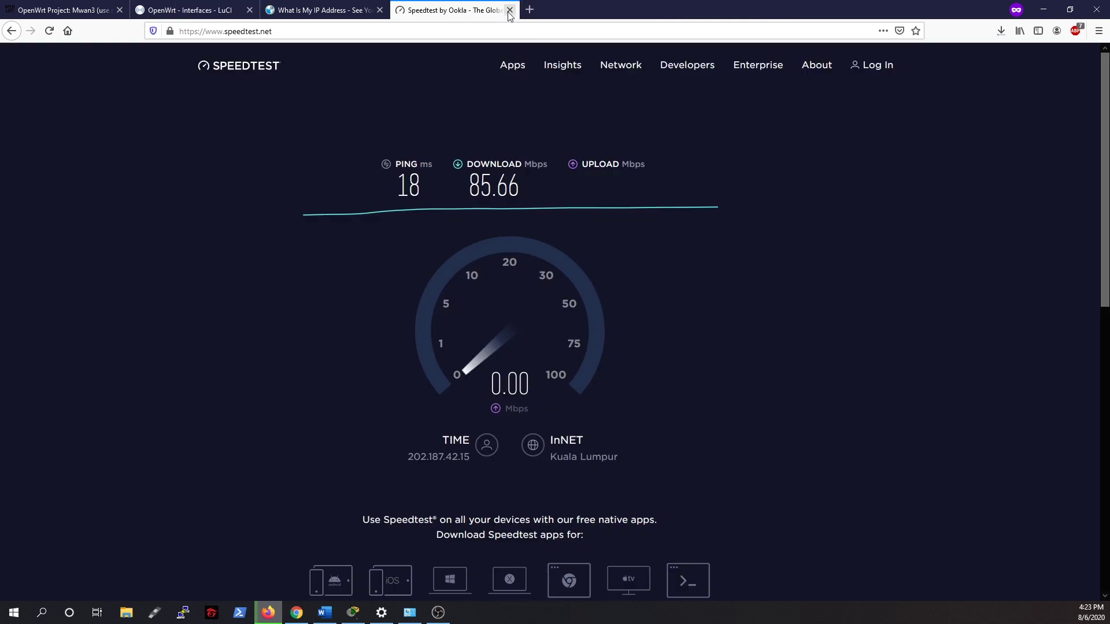
Close the speed test and IP address tabs to return to the OpenWrt interfaces overview.
click(509, 10)
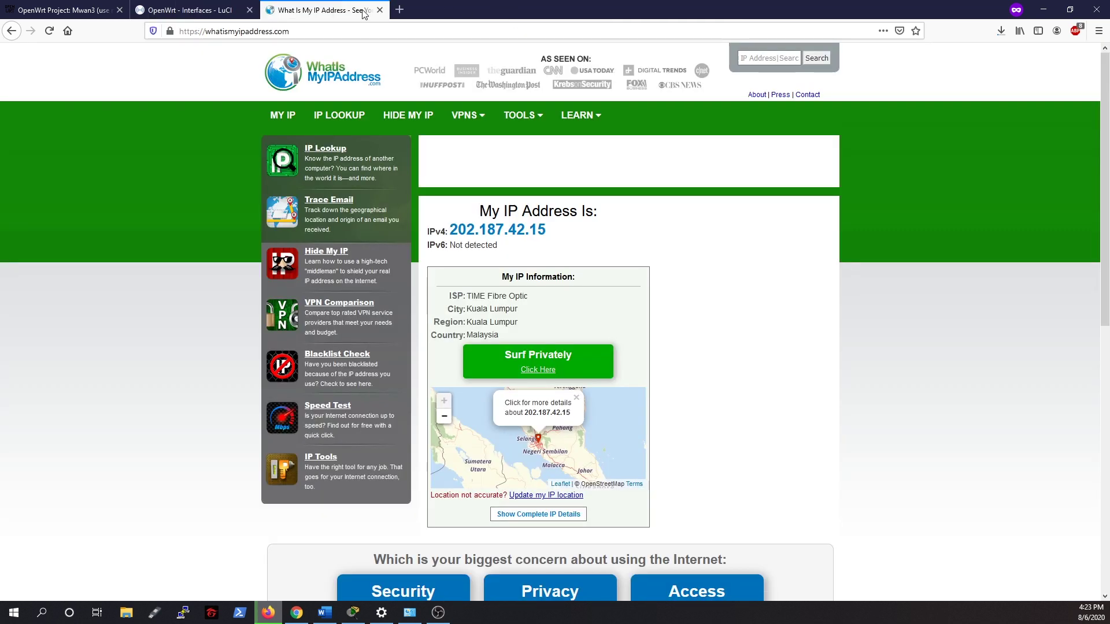
click(380, 10)
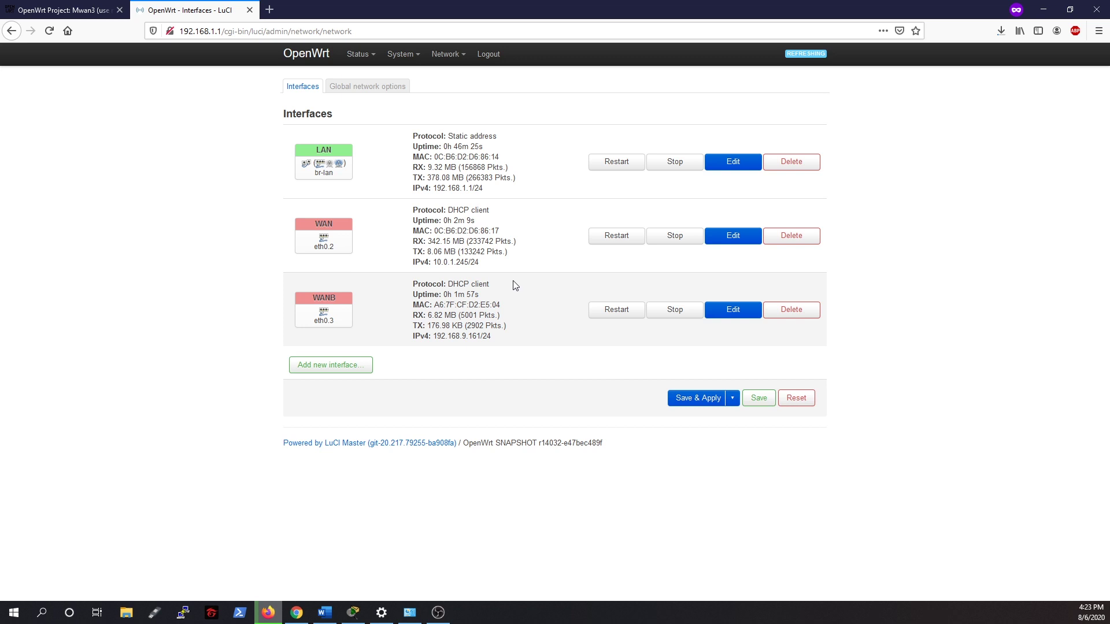
drag(335, 223, 315, 225)
click(339, 230)
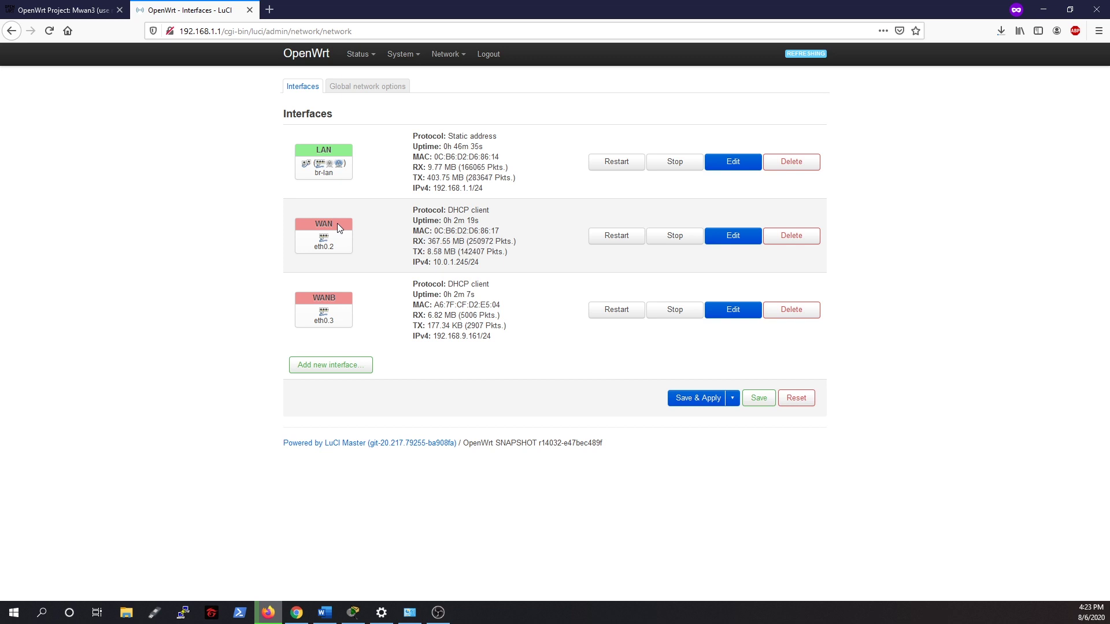
drag(345, 299, 310, 302)
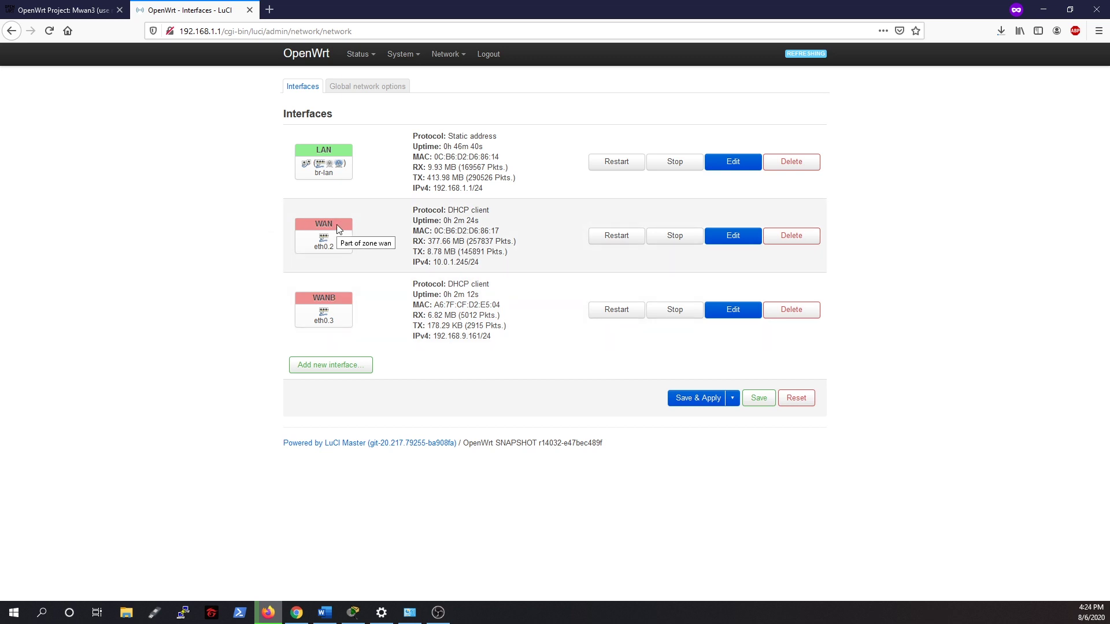
Review the load balancing members and the members assigned to the load_balanced policy.
mouse_move(447, 55)
click(449, 199)
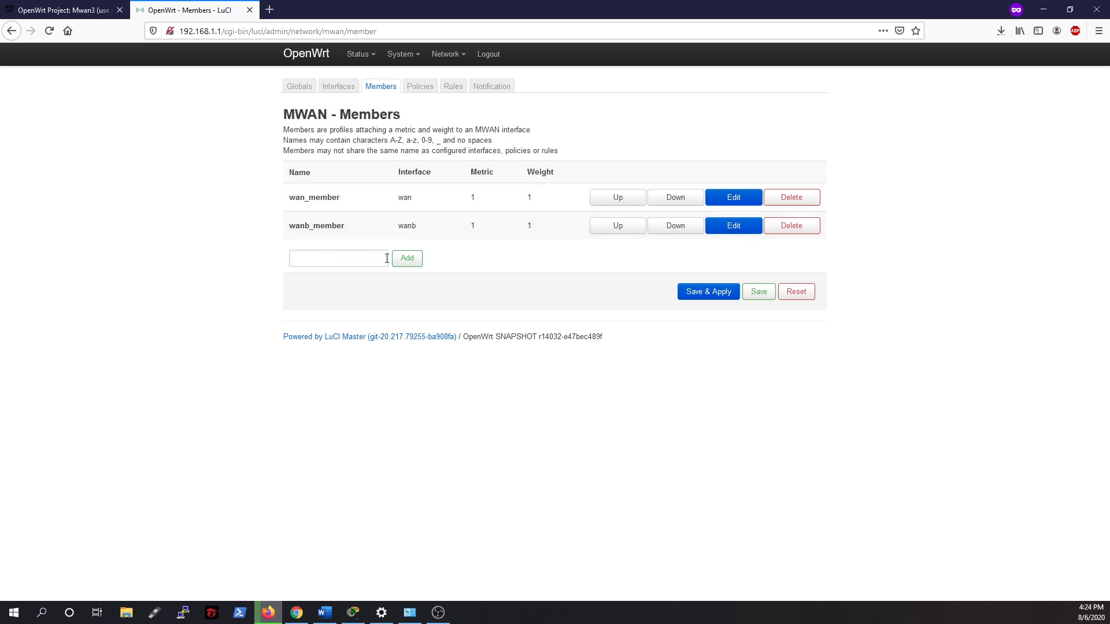
click(420, 86)
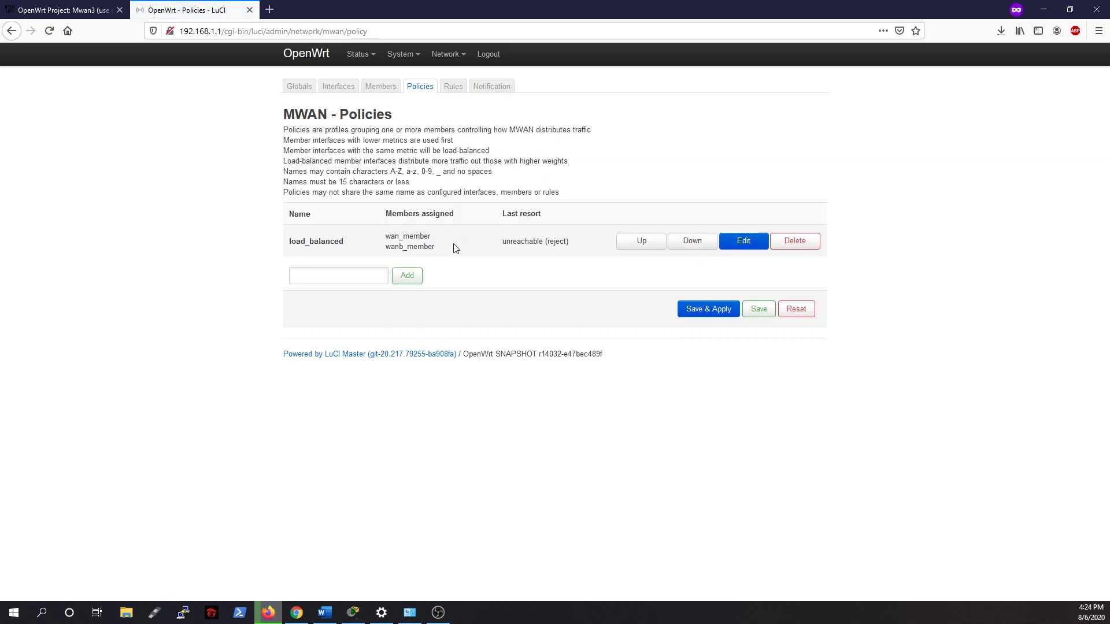
click(739, 247)
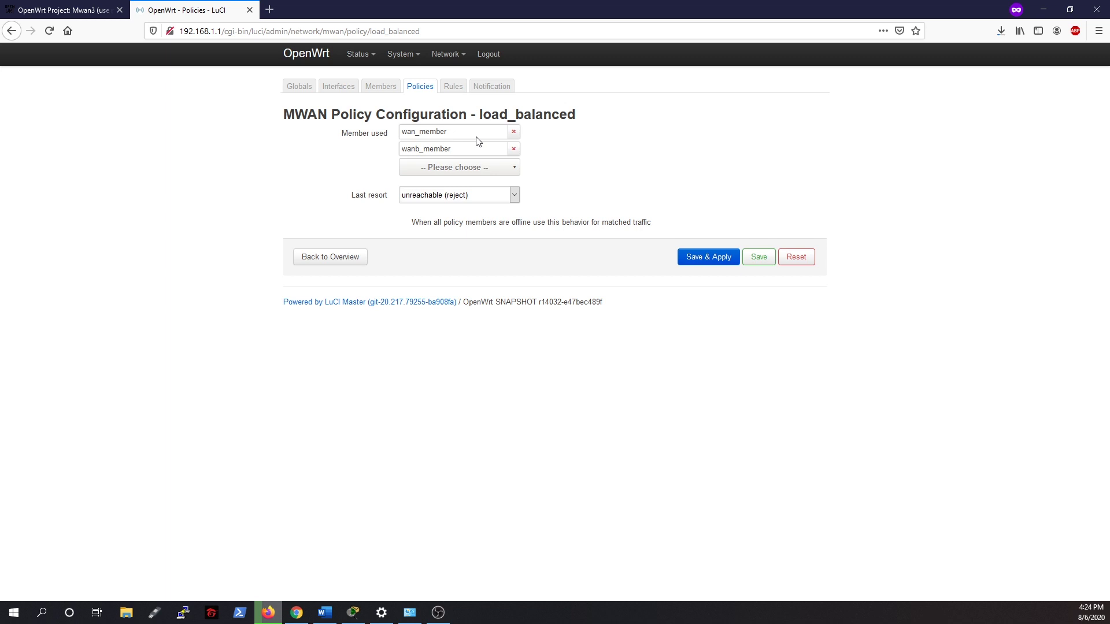
Add a network interface named wan6 with the DHCP client protocol and no specified device, and save it.
mouse_move(452, 56)
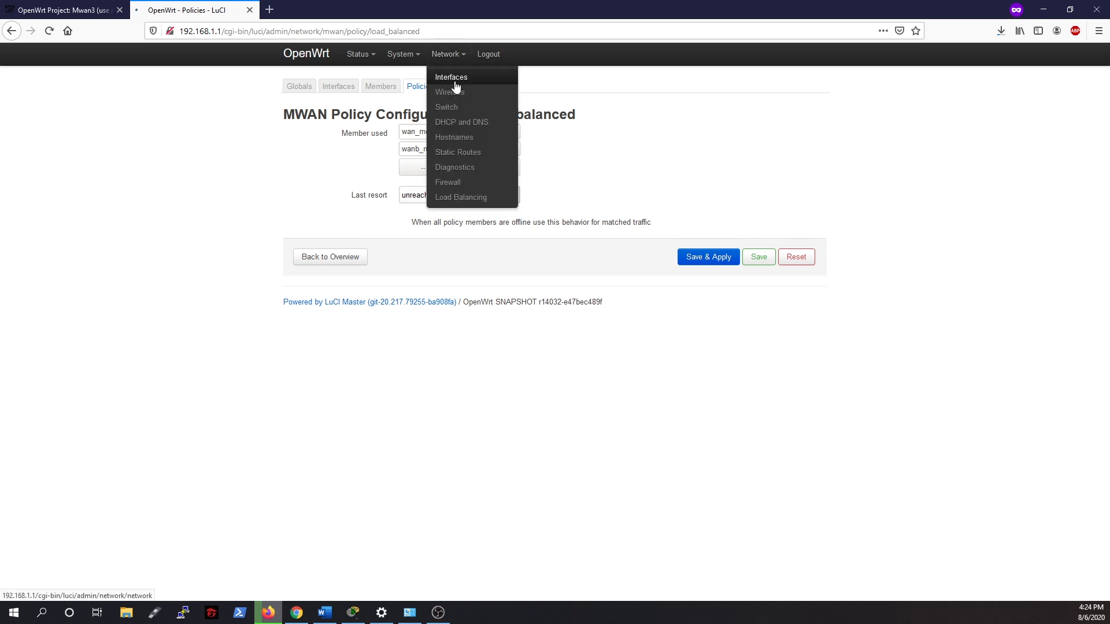
click(454, 81)
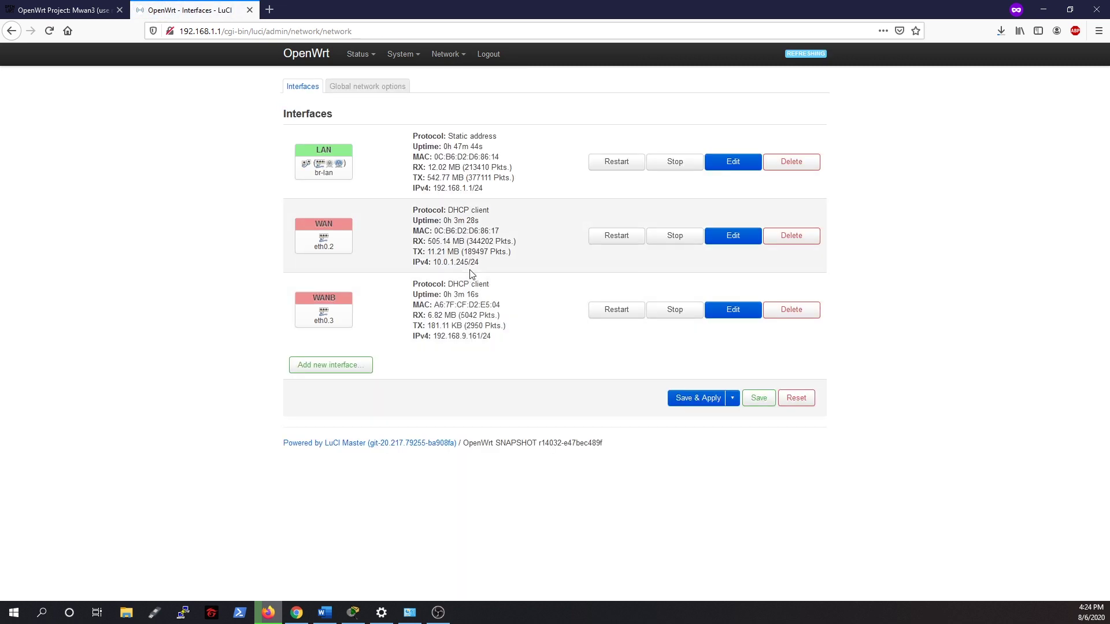
click(324, 370)
text(wan6)
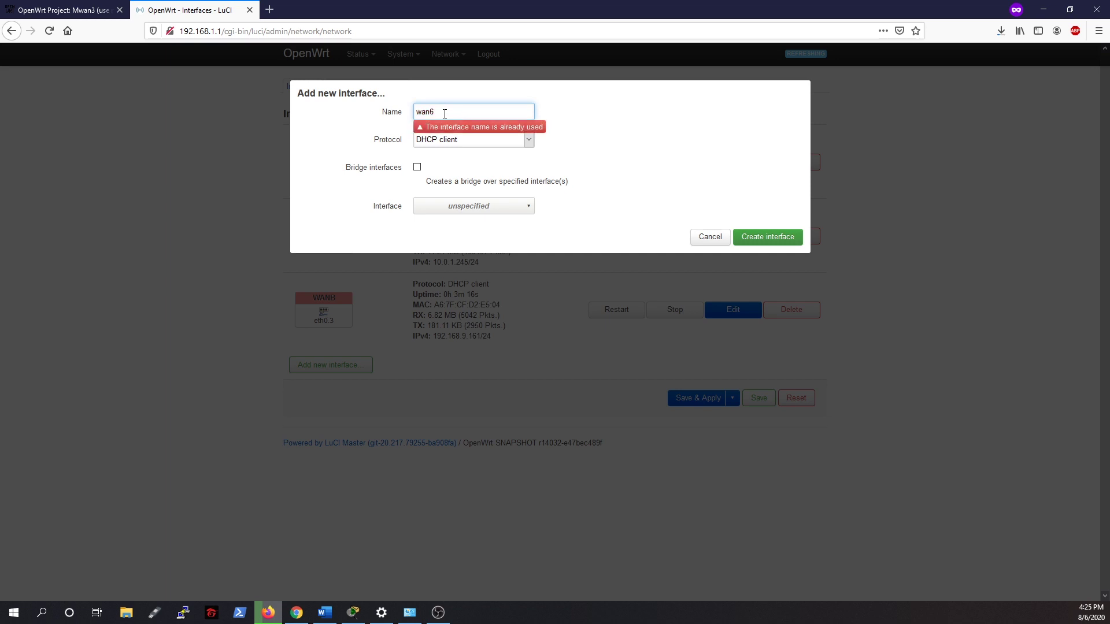
click(471, 207)
click(471, 208)
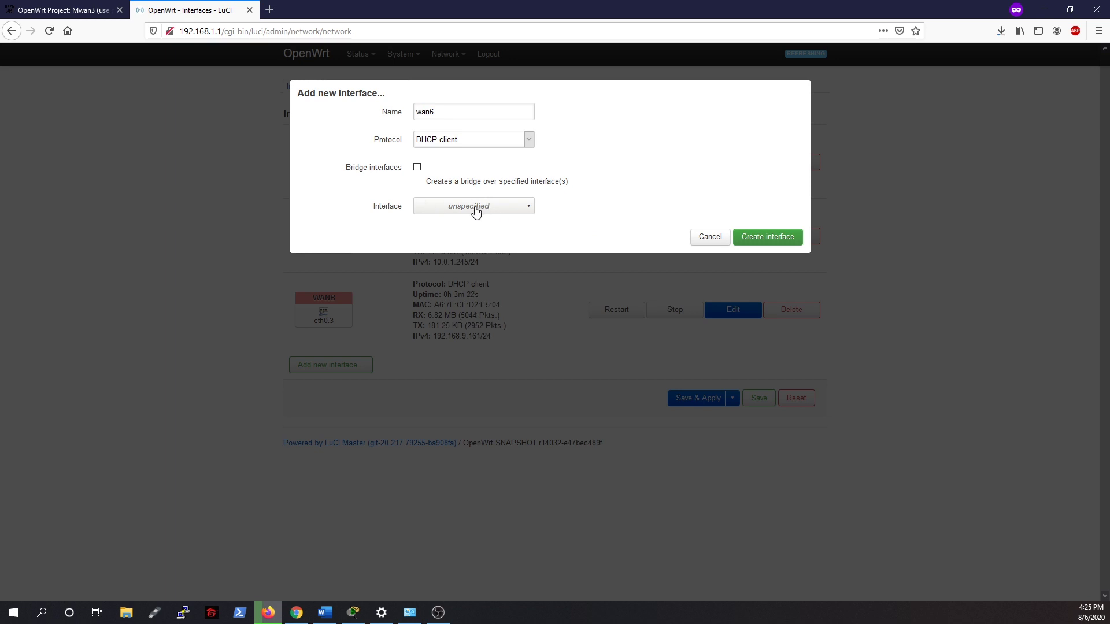
click(771, 239)
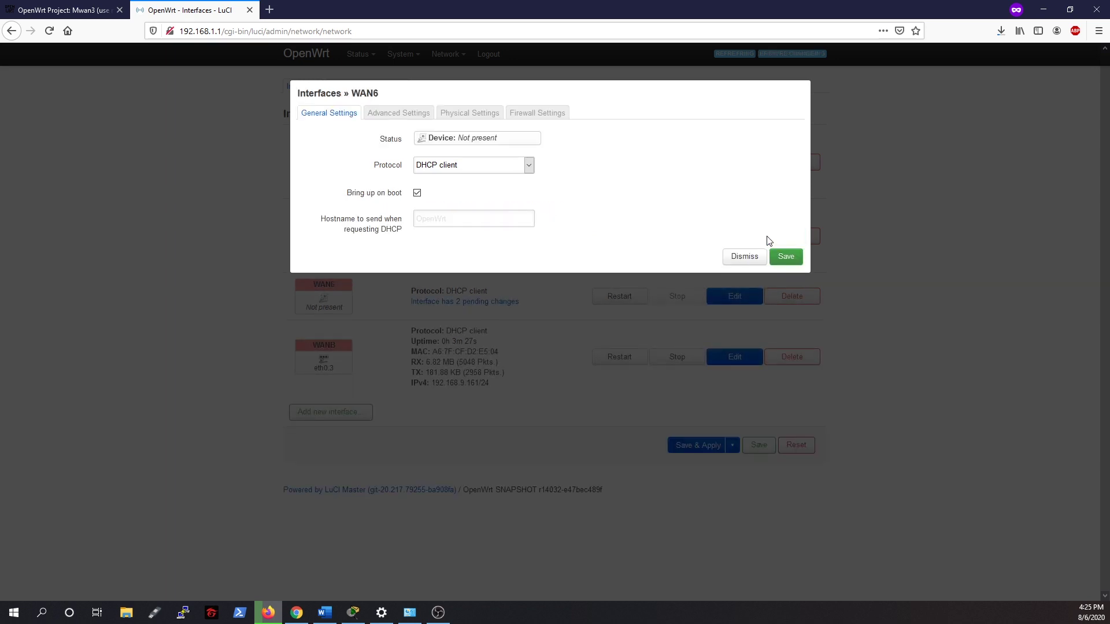
click(783, 258)
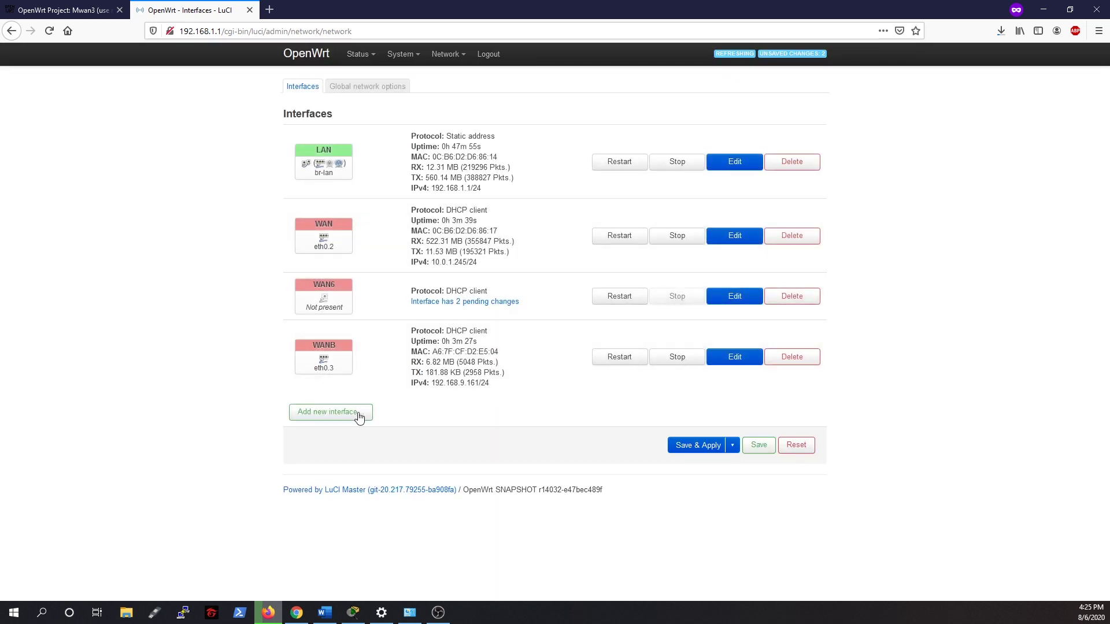
Add a second DHCP client interface named wanb6 and apply the pending interface changes.
click(347, 413)
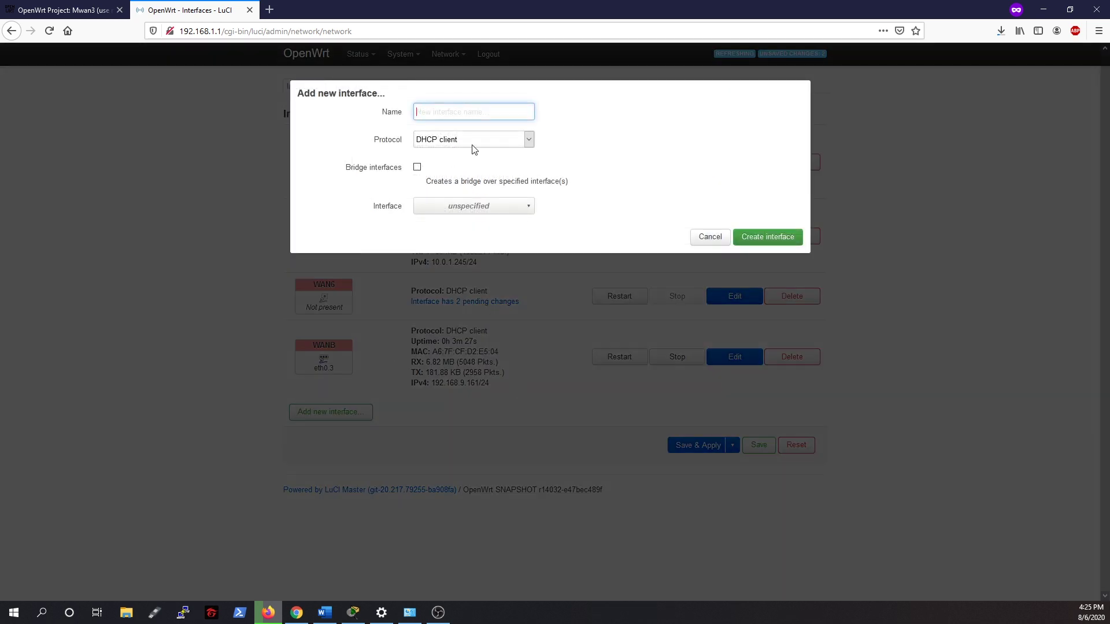
text(wanb6)
click(763, 238)
click(781, 264)
click(701, 492)
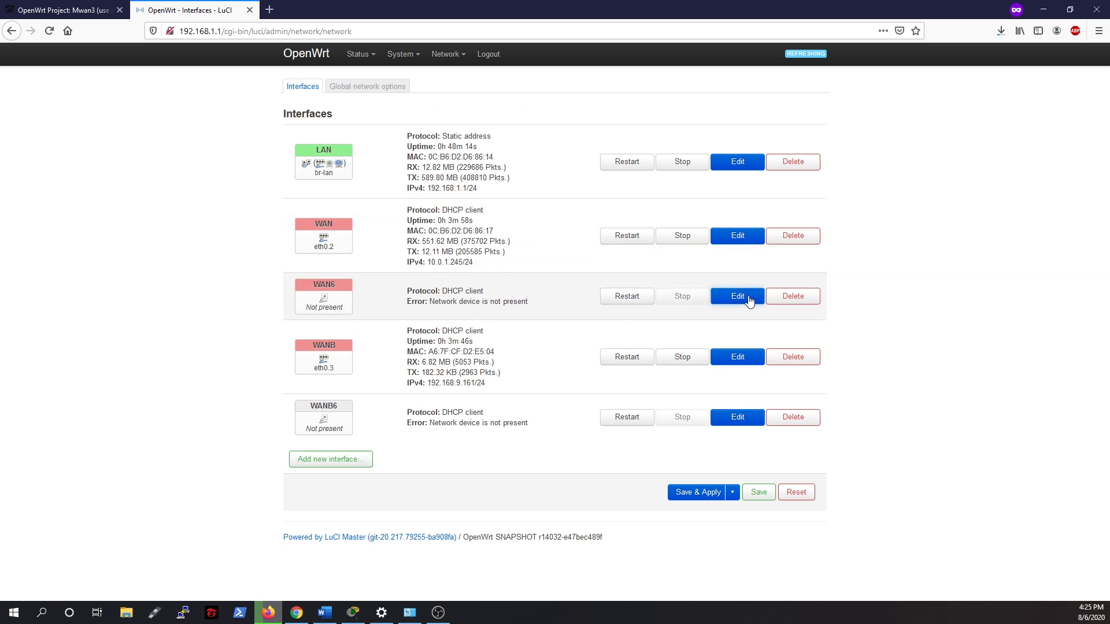
Set a gateway metric in the advanced settings of the WAN6 interface and save it.
click(737, 296)
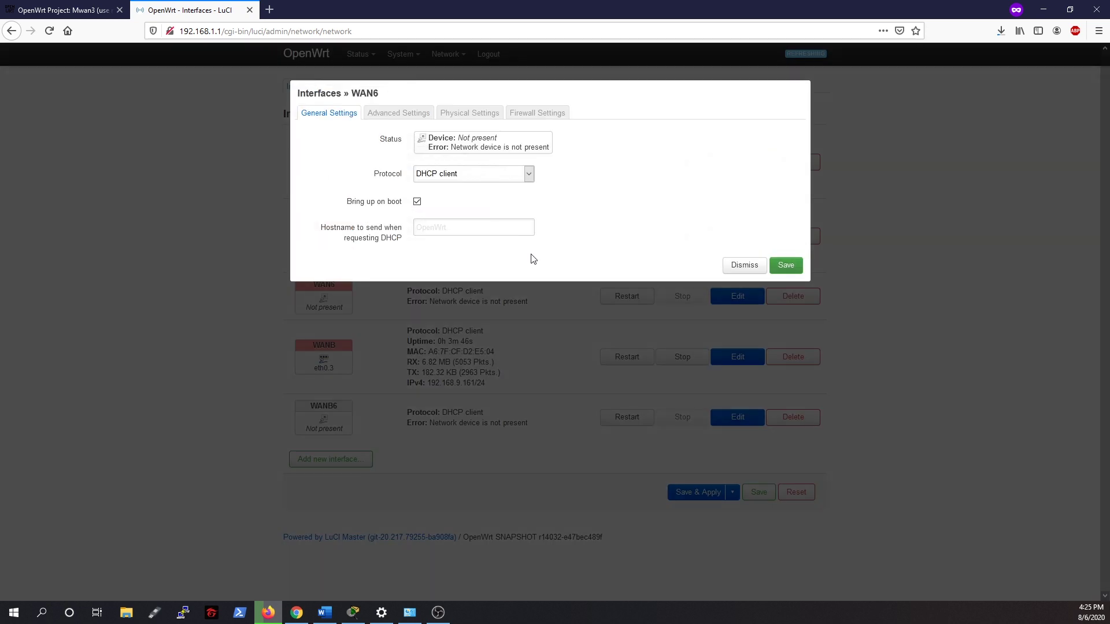
click(468, 117)
click(414, 114)
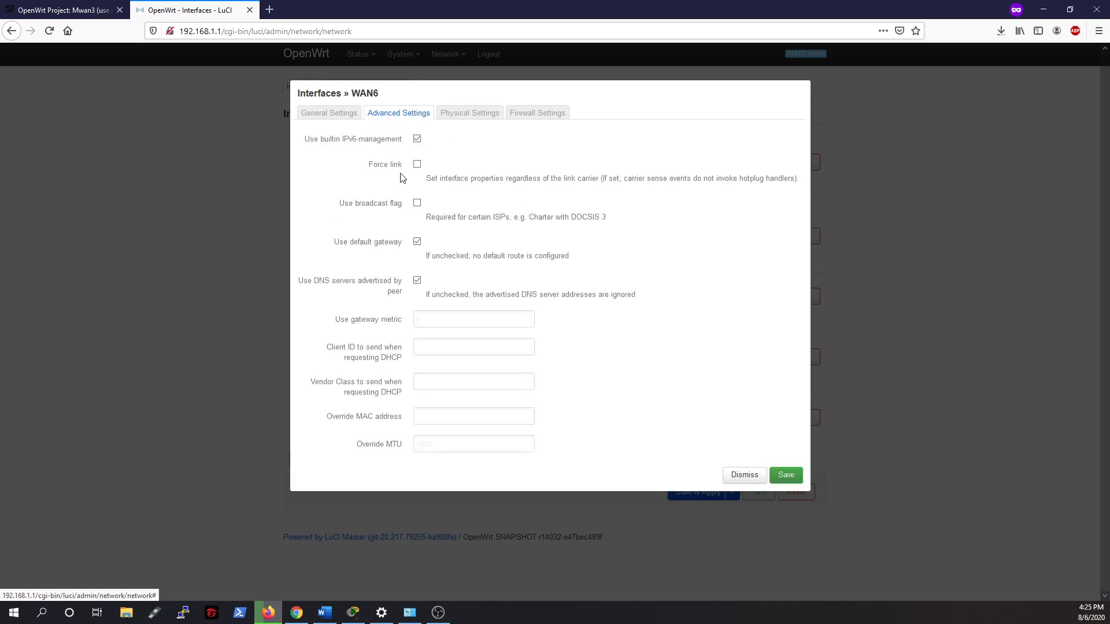
click(462, 321)
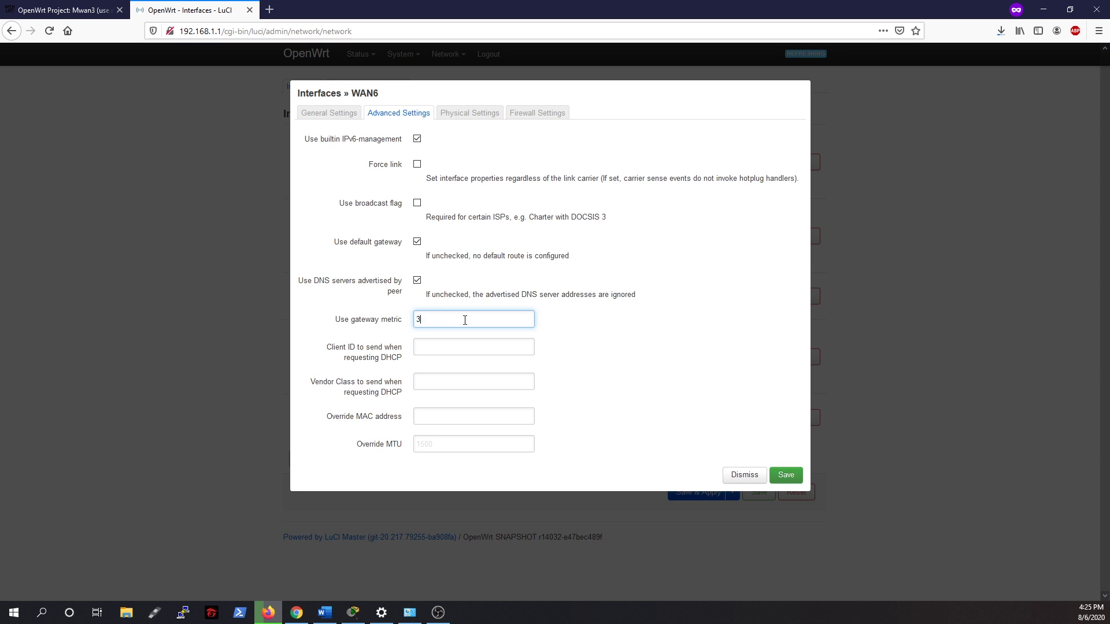
click(786, 475)
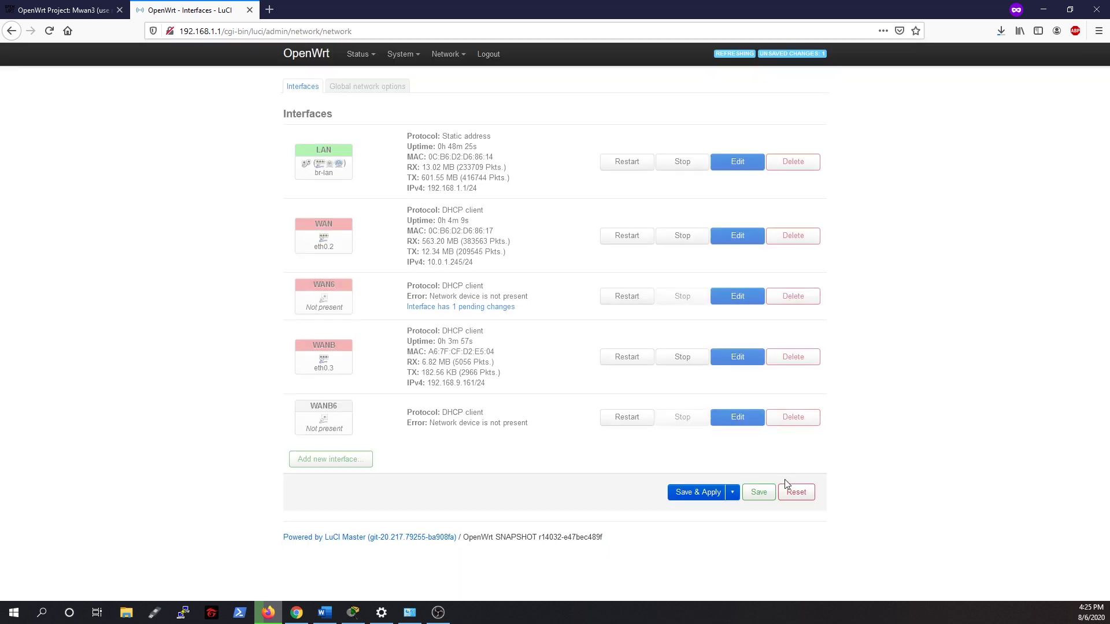
Set the gateway metric of the WANB6 interface to 40, save it and apply all interface changes.
click(739, 418)
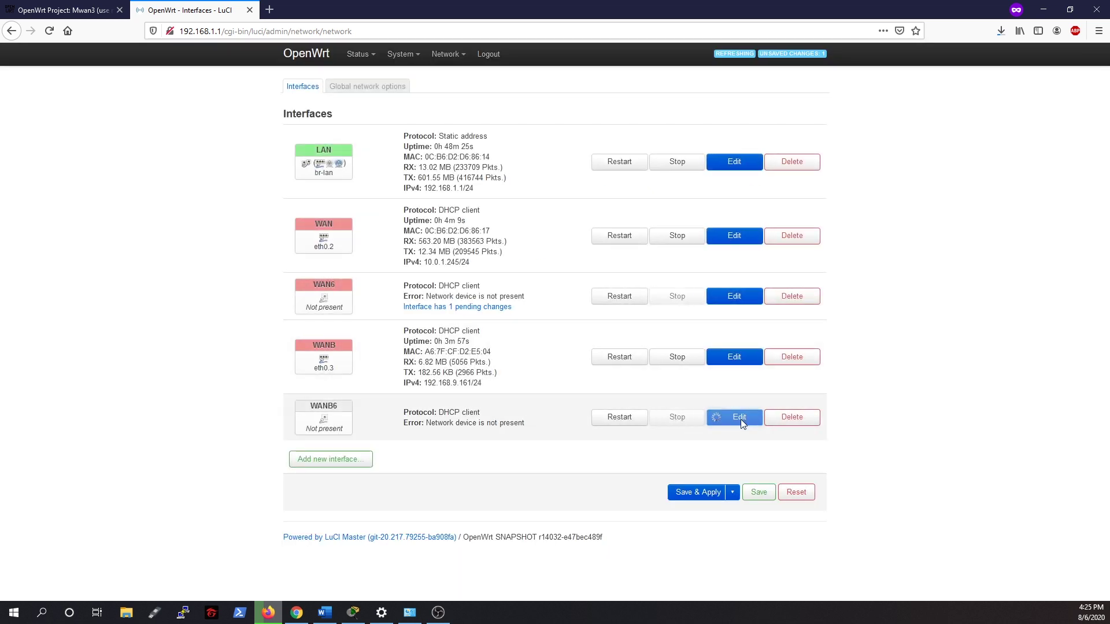
click(412, 115)
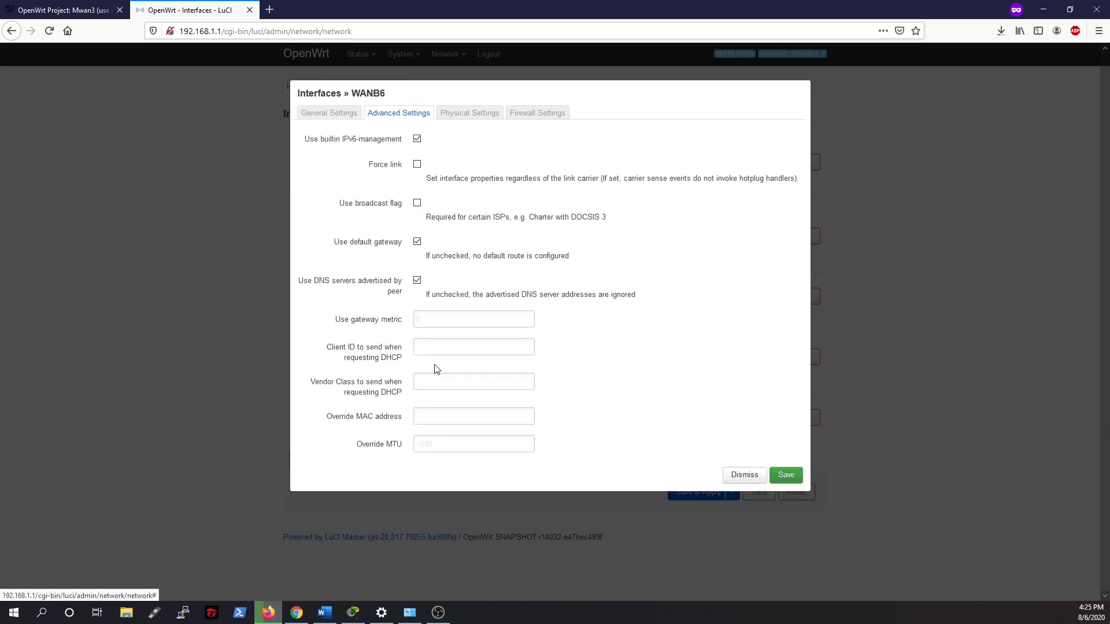
click(444, 320)
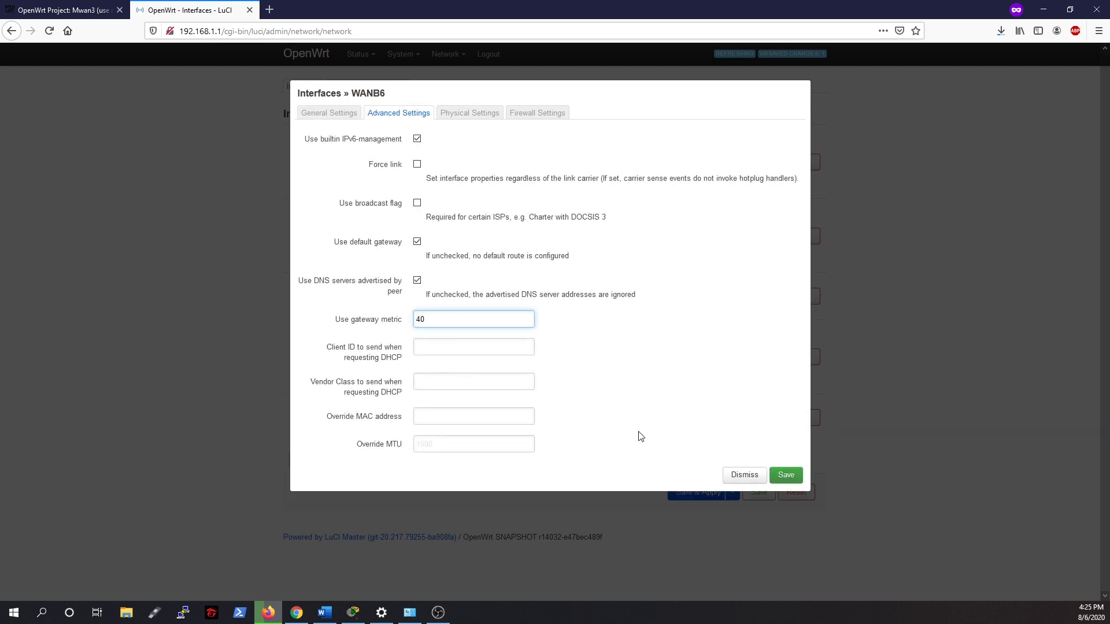
click(782, 475)
click(684, 493)
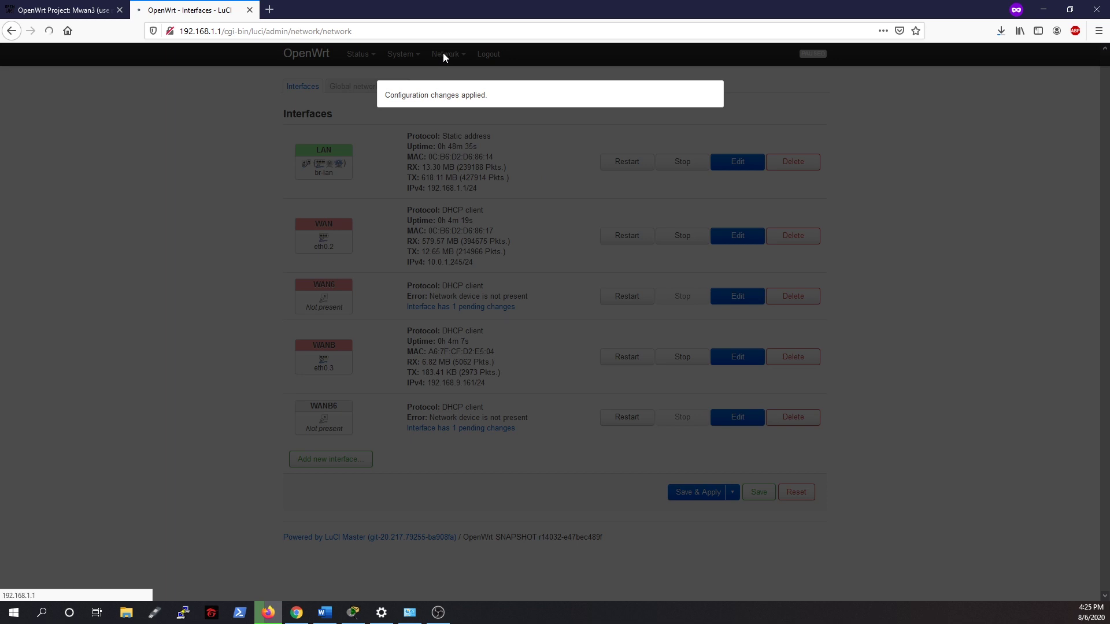
Add an MWAN interface named wan6 and set its internet protocol to IPv6.
mouse_move(443, 54)
click(457, 198)
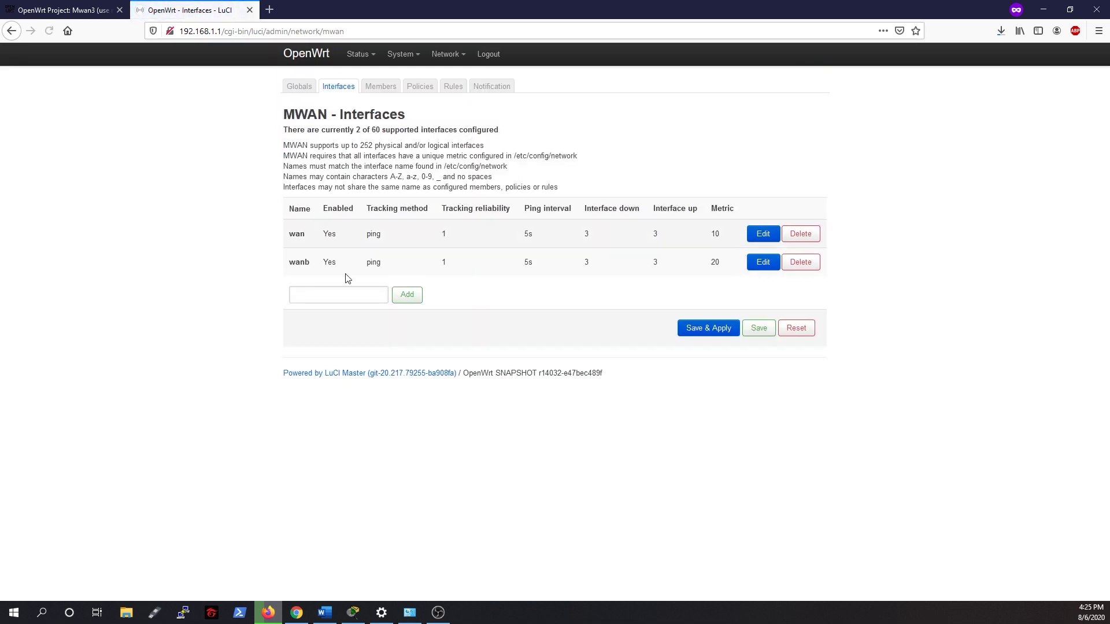
click(322, 294)
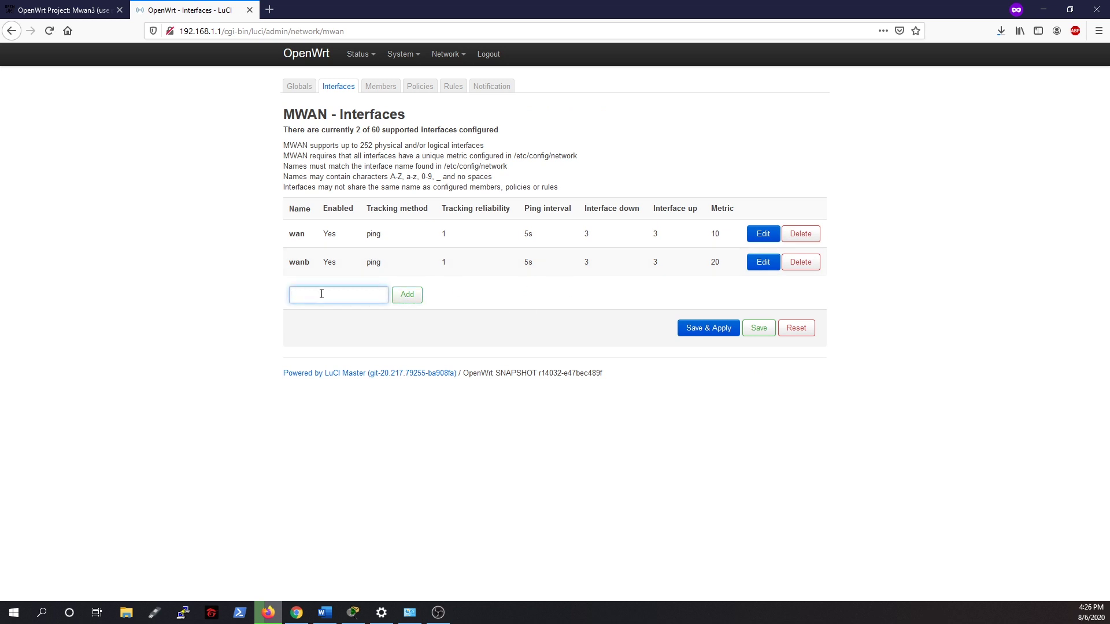
text(wan6)
click(409, 295)
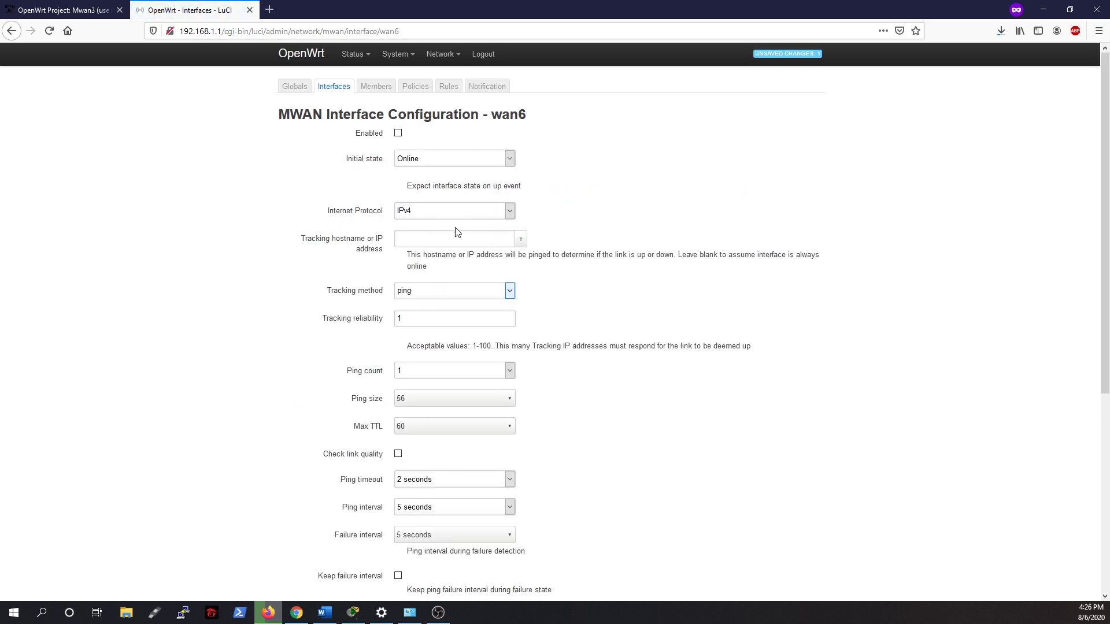
click(433, 213)
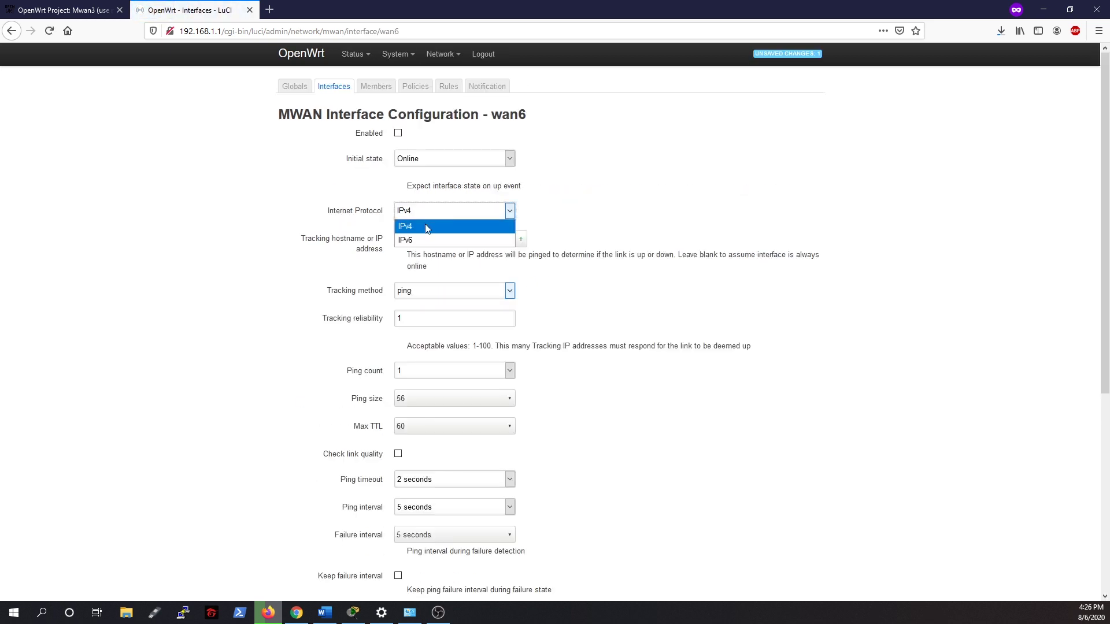
click(416, 241)
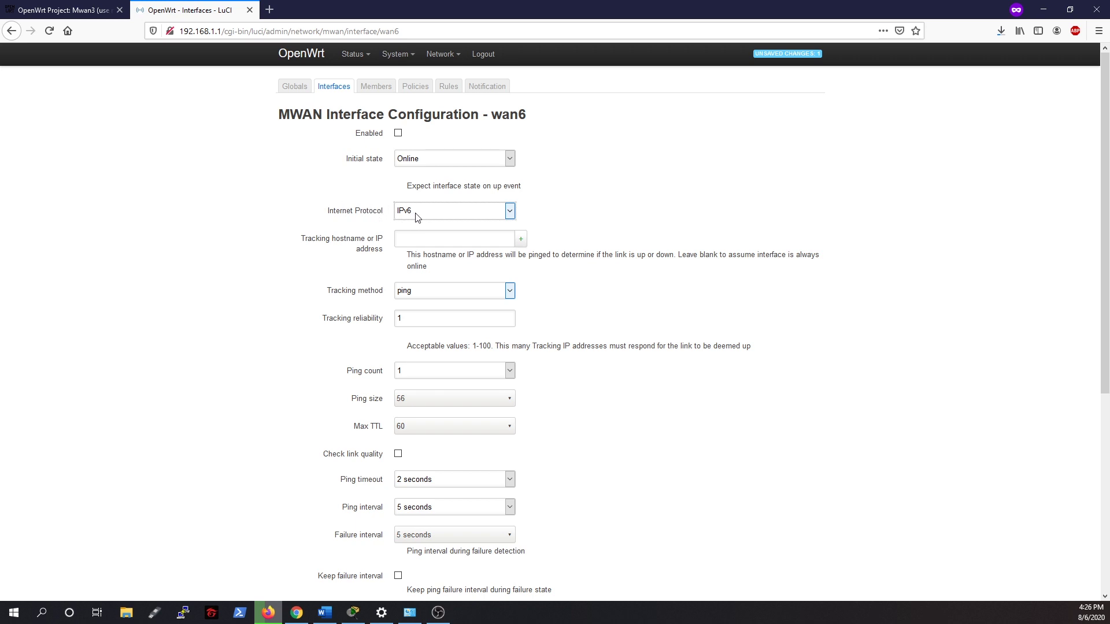
Search the web in a new tab for "google ipv6 8.8.8.8" and open Google's Public DNS address documentation.
click(415, 239)
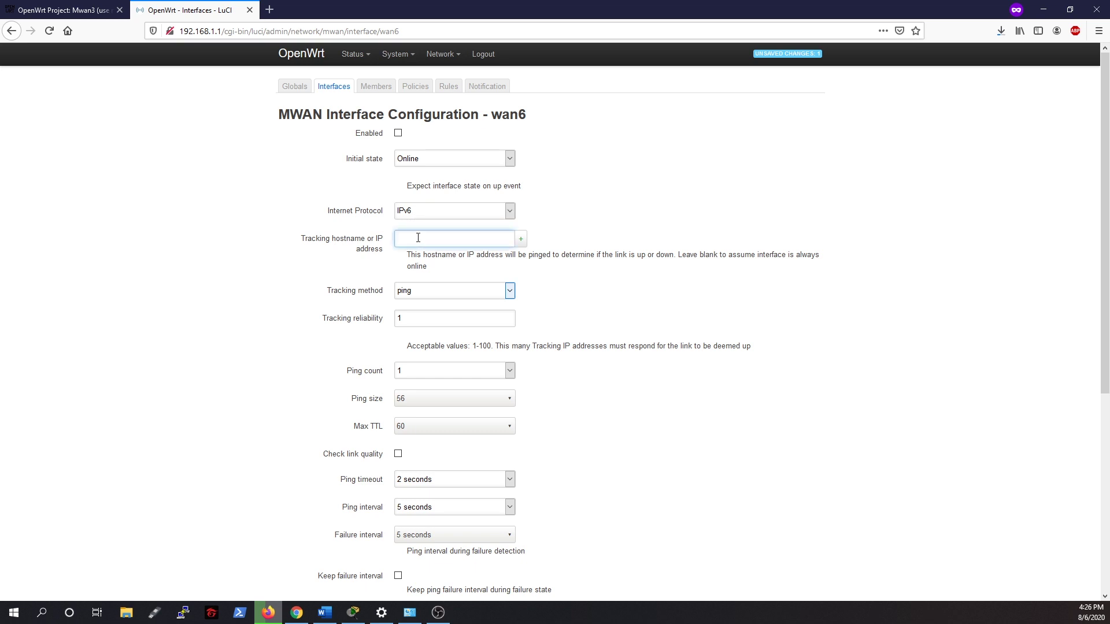
click(271, 9)
text(google ipv6)
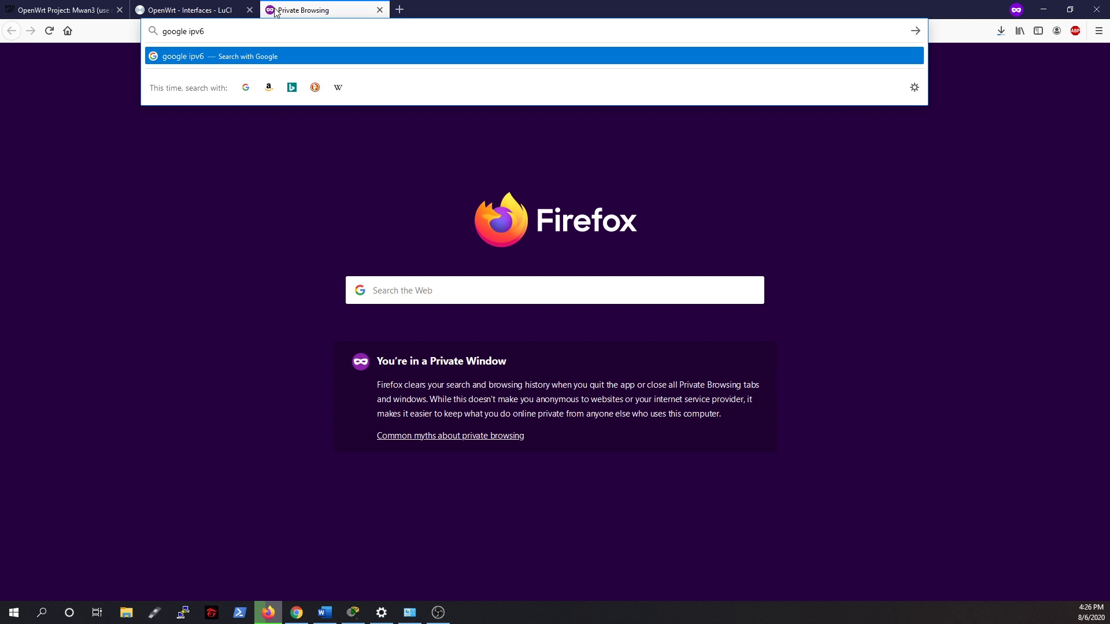
text( 8.8.8.8)
key(Return)
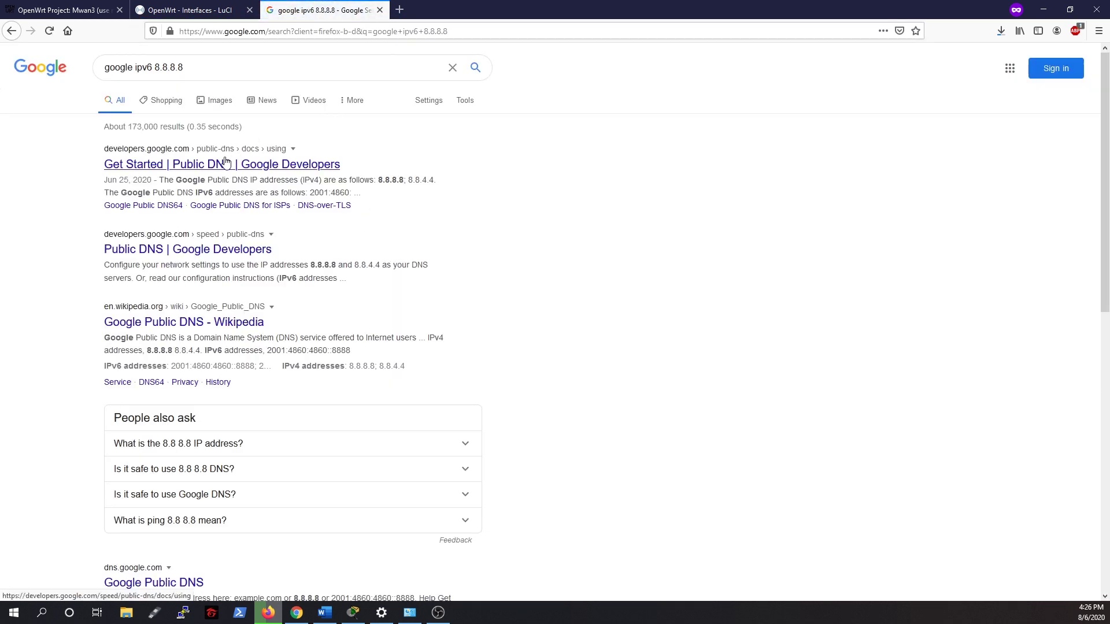
click(225, 164)
scroll(558, 380, down, 7)
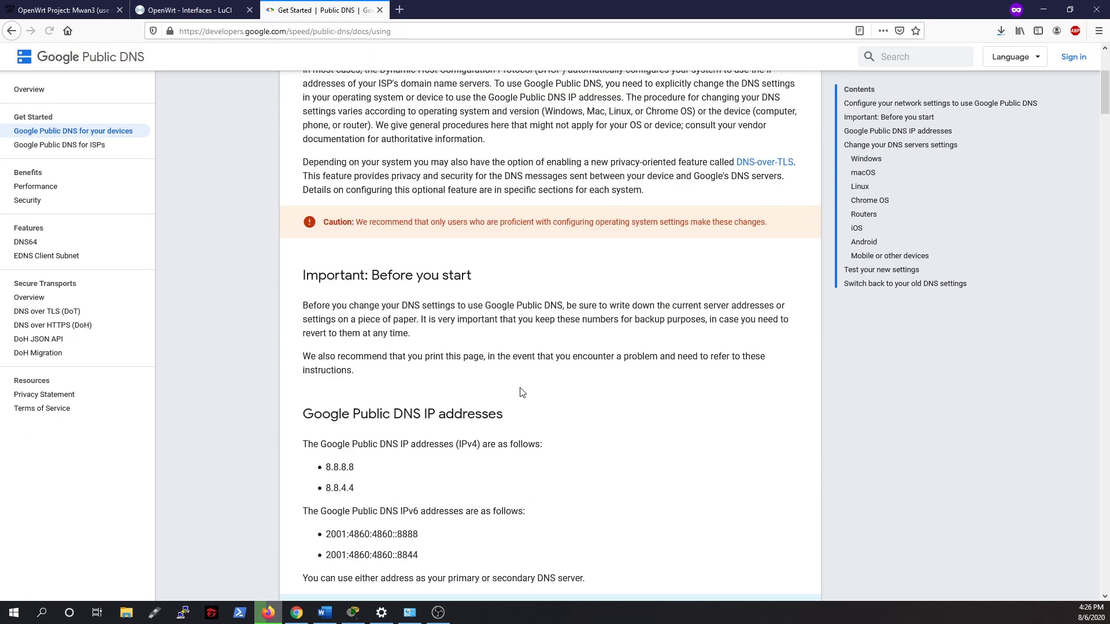
Copy Google's IPv6 DNS address 2001:4860:4860::8888 and add it as a tracking address for wan6.
drag(445, 461, 327, 460)
key(ctrl+c)
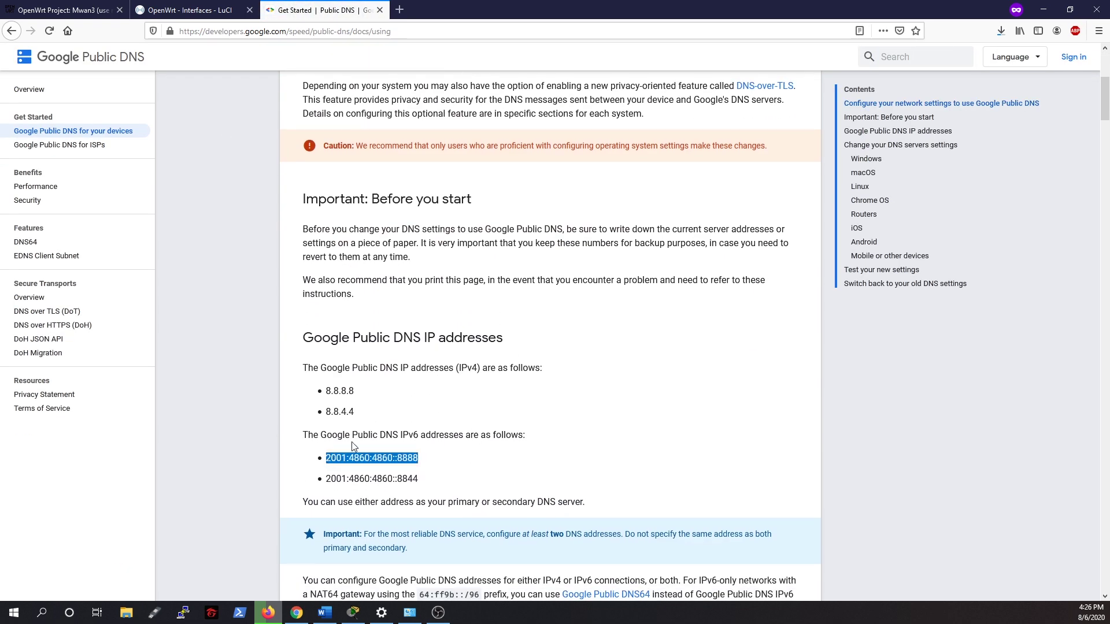
click(226, 6)
click(451, 241)
key(ctrl+v)
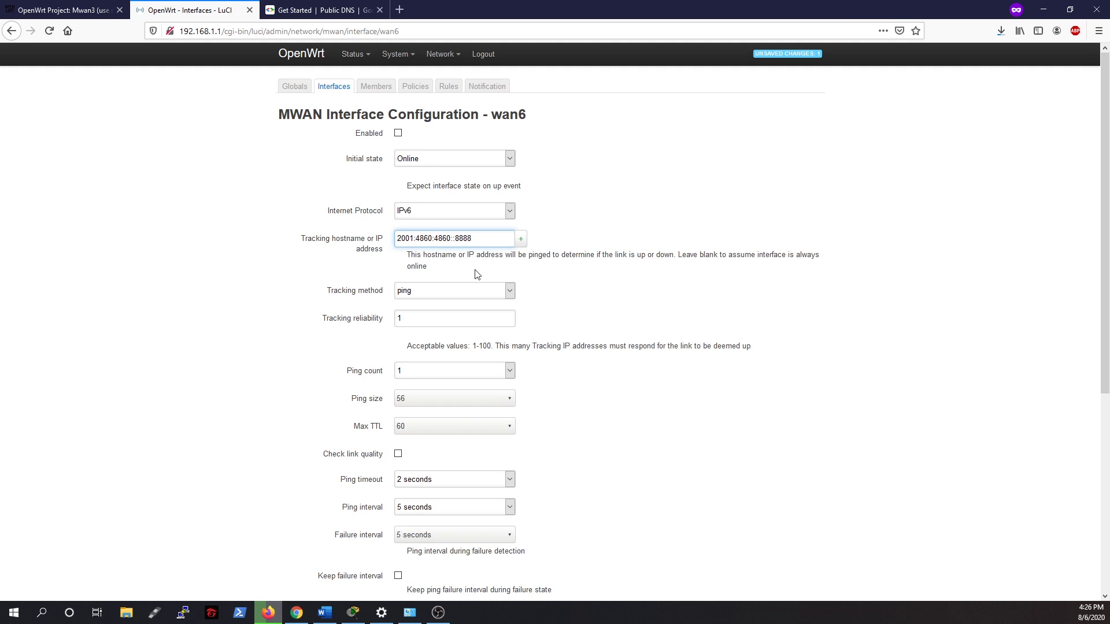
click(520, 239)
Copy Google's secondary IPv6 DNS address 2001:4860:4860::8844 and add it as wan6's second tracking address.
click(300, 7)
drag(427, 480, 326, 480)
key(ctrl+c)
click(197, 10)
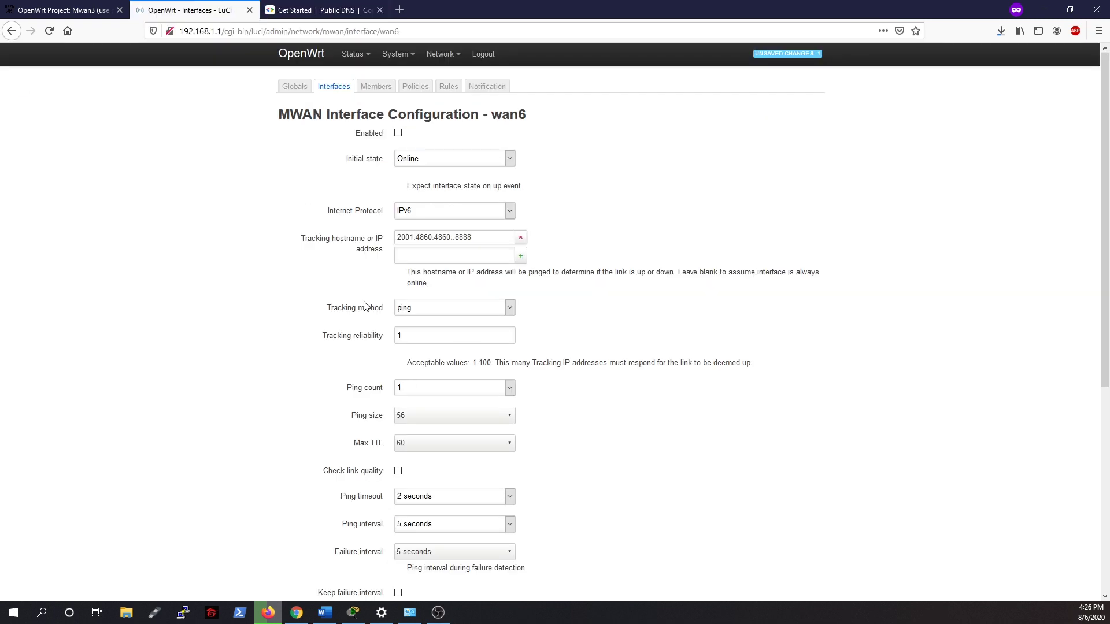
click(448, 256)
key(ctrl+v)
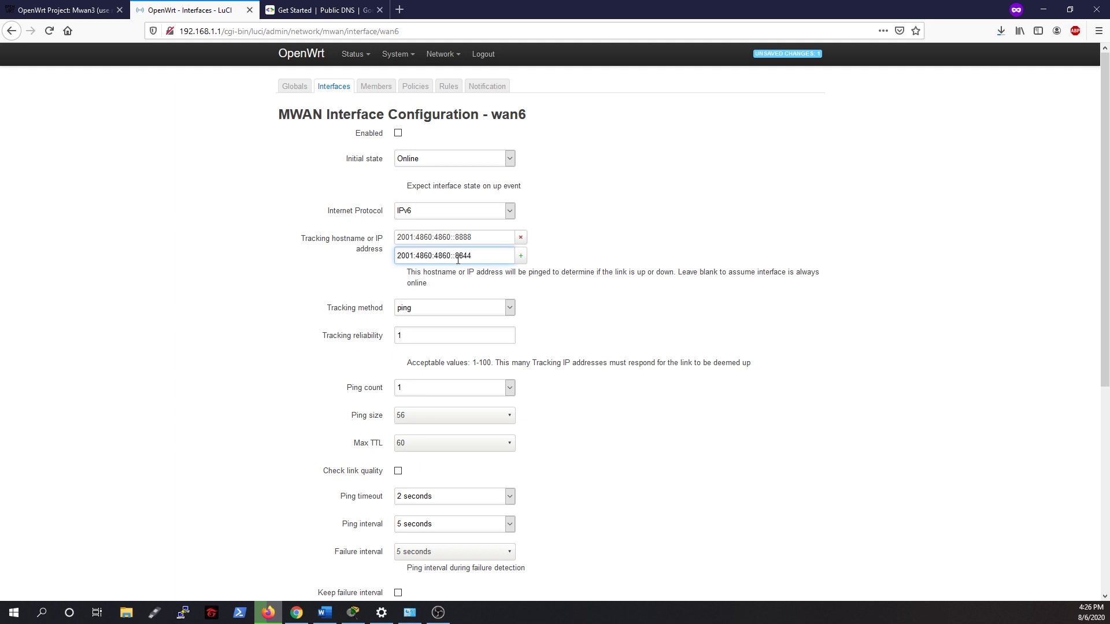
click(520, 257)
Save and apply the wan6 MWAN configuration and return to the MWAN interface overview.
scroll(450, 282, down, 3)
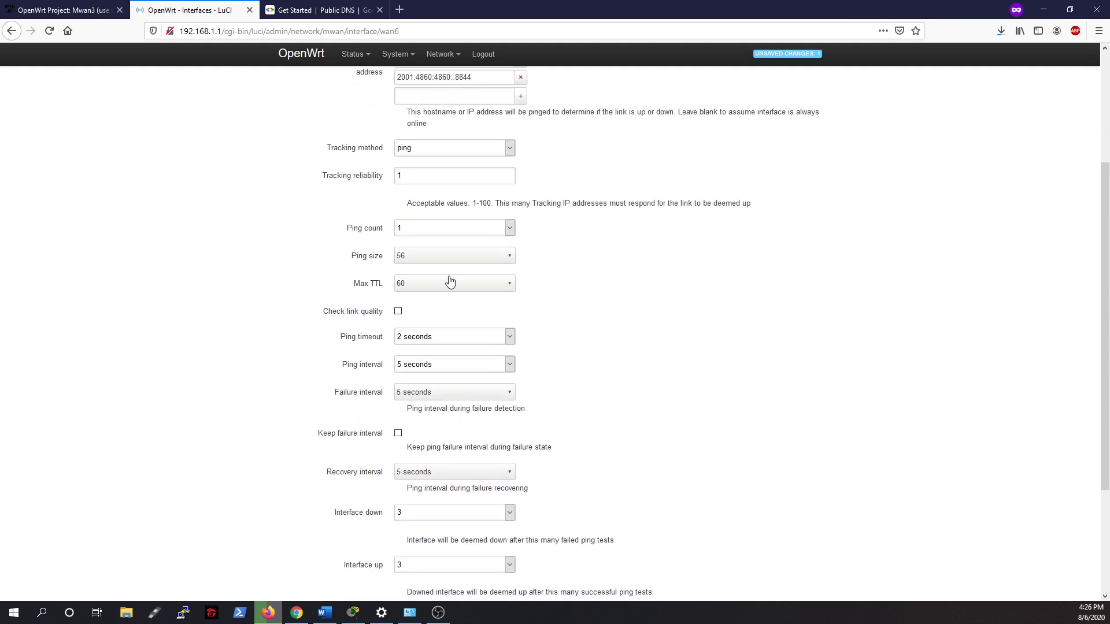
scroll(477, 428, down, 3)
click(685, 552)
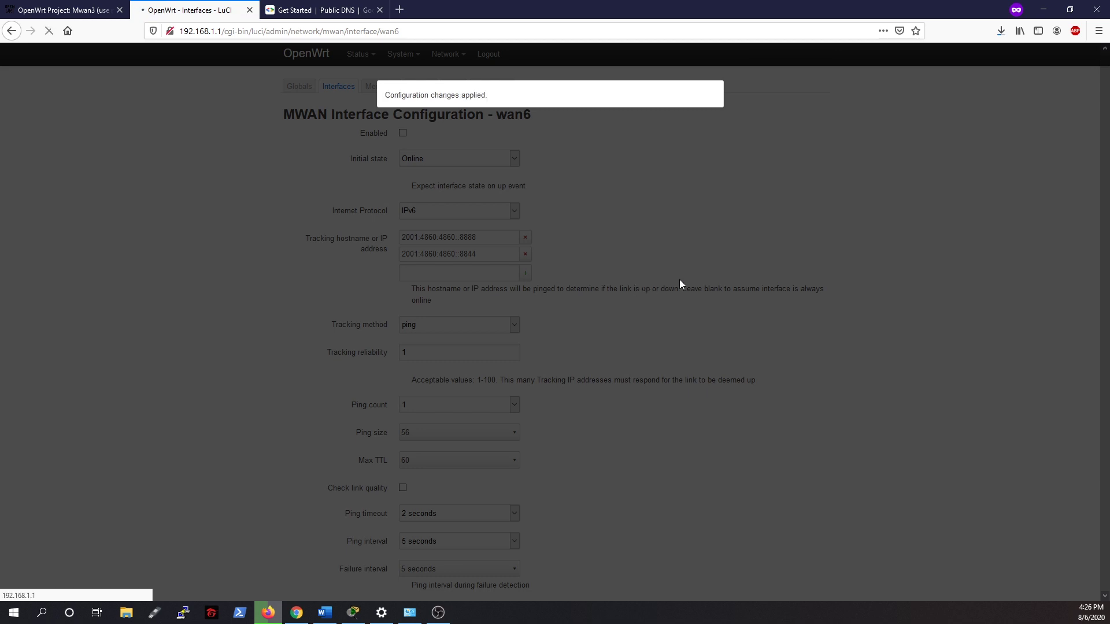
scroll(692, 266, down, 10)
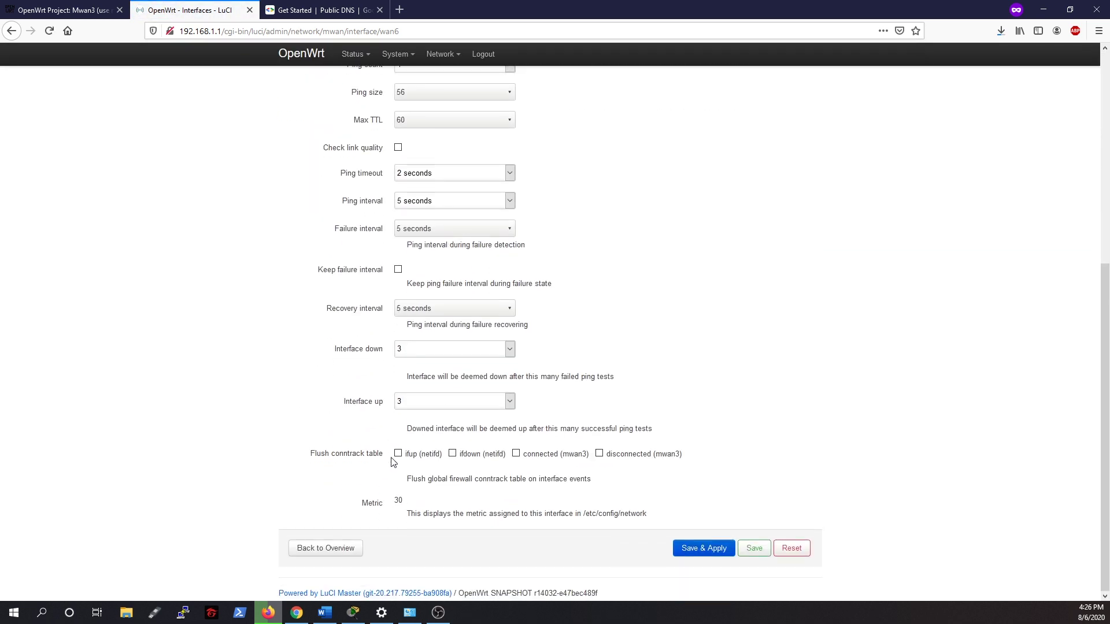
click(329, 549)
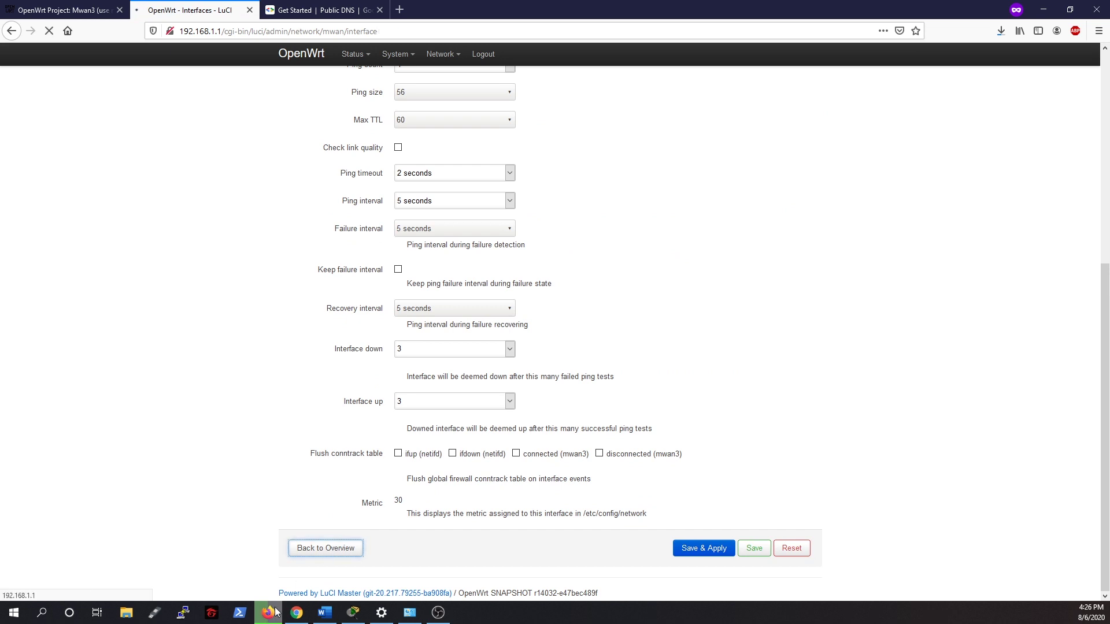
Add an MWAN interface named wanb6, enable it and set its internet protocol to IPv6.
click(1003, 32)
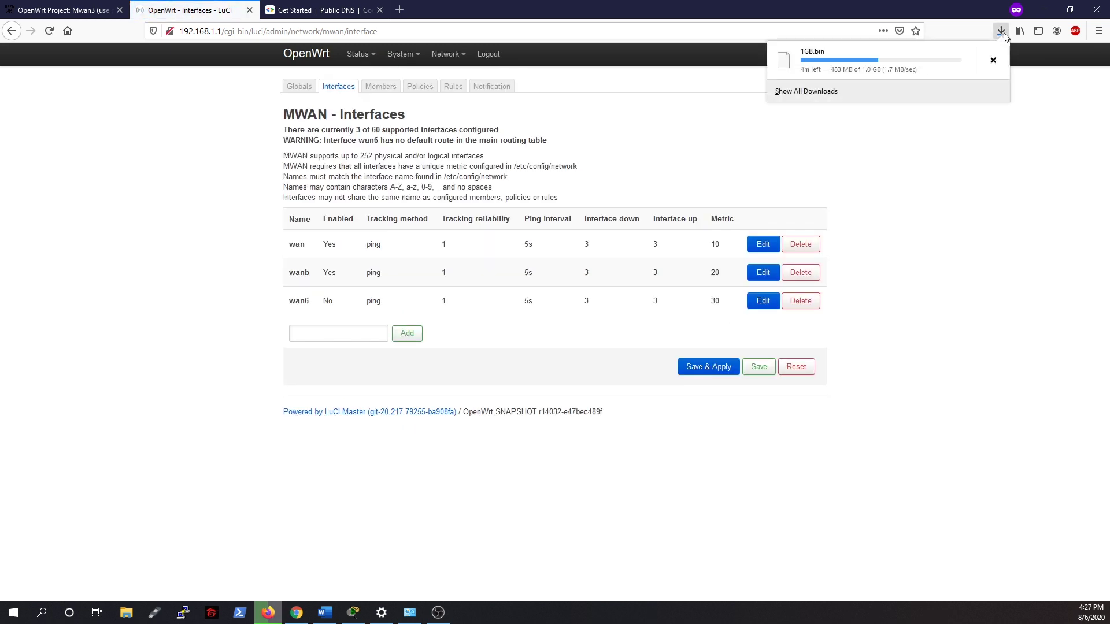
click(404, 333)
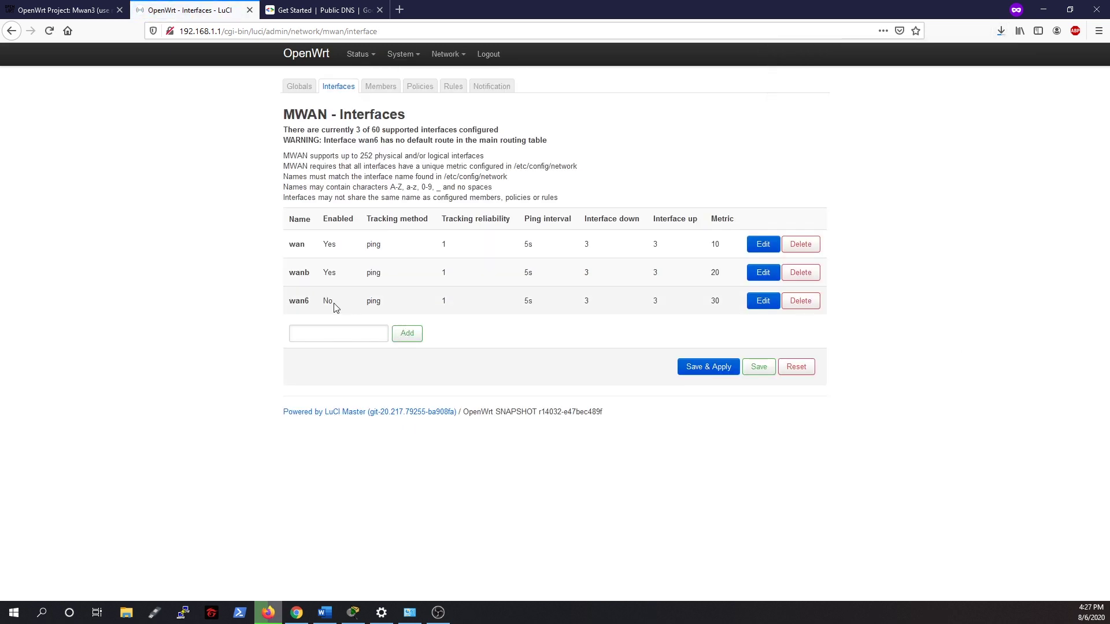
click(327, 333)
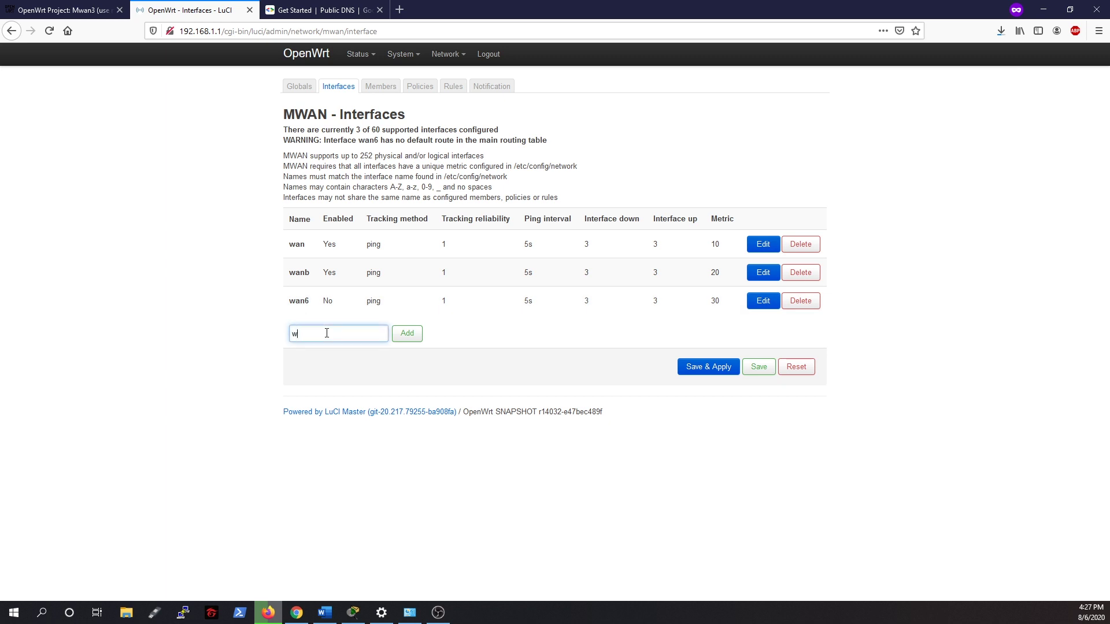
click(410, 333)
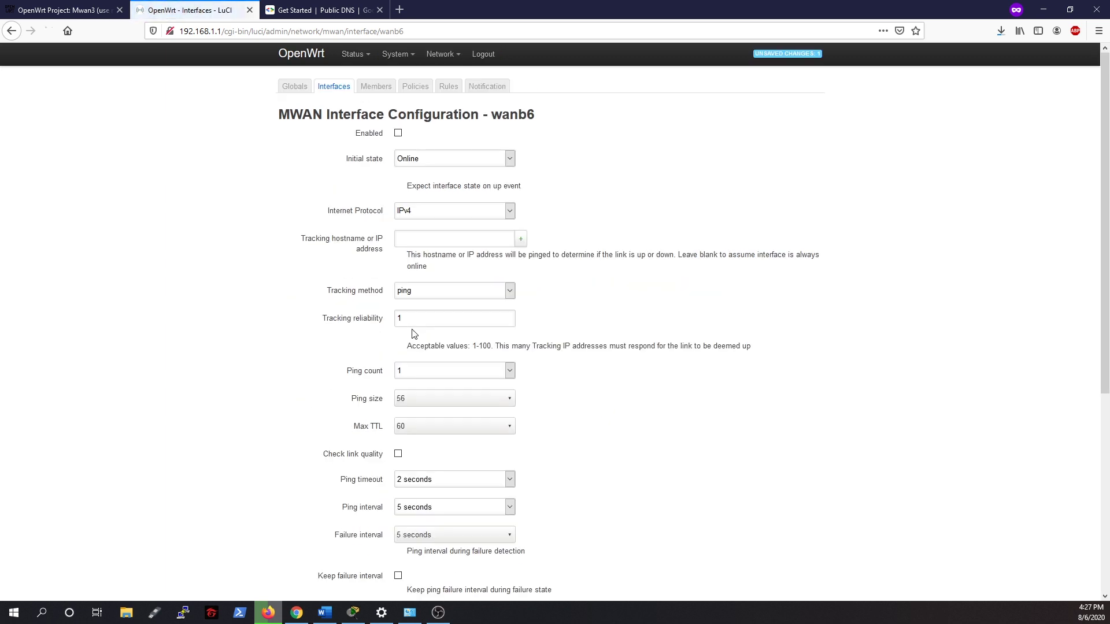
click(400, 133)
click(443, 214)
click(425, 239)
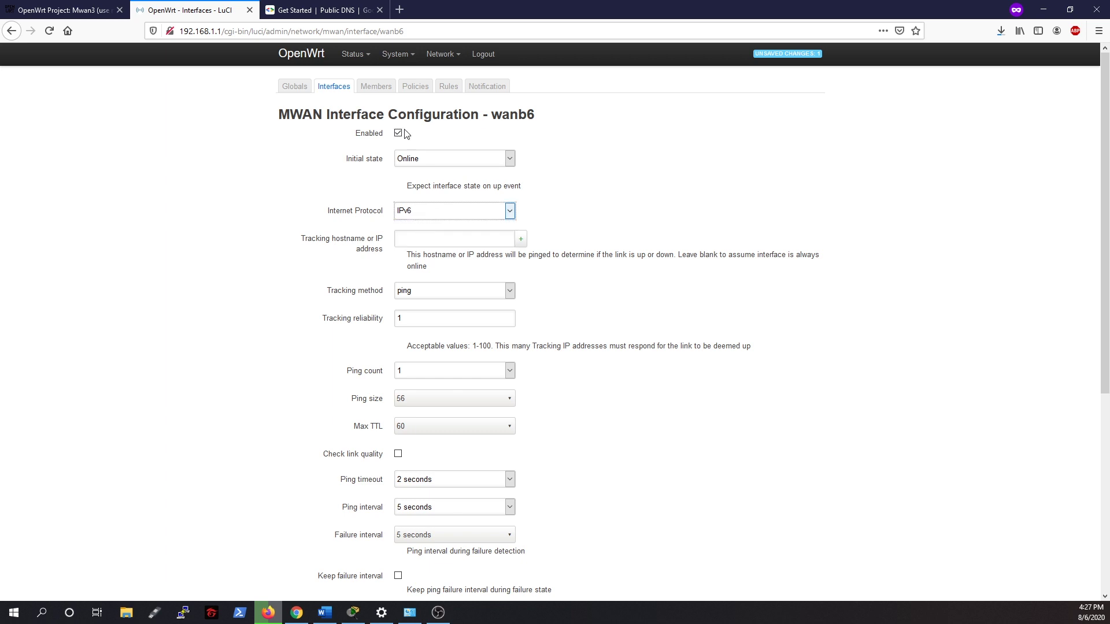
Copy 2001:4860:4860::8888 from the Google DNS page and add it as a tracking address for wanb6.
click(322, 10)
triple_click(394, 458)
key(ctrl+c)
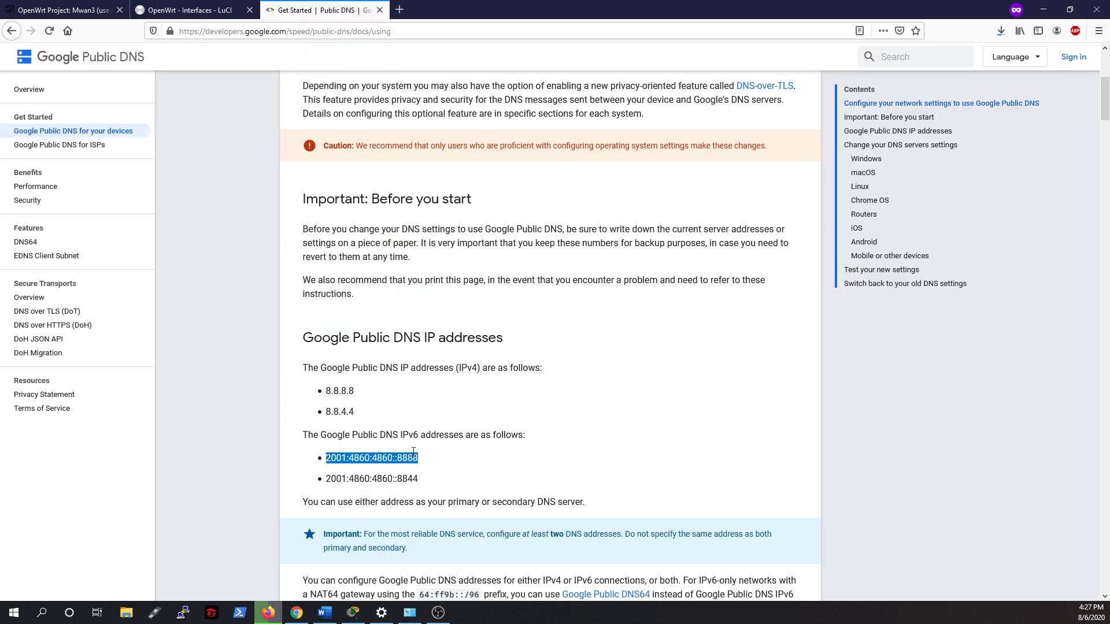
click(190, 10)
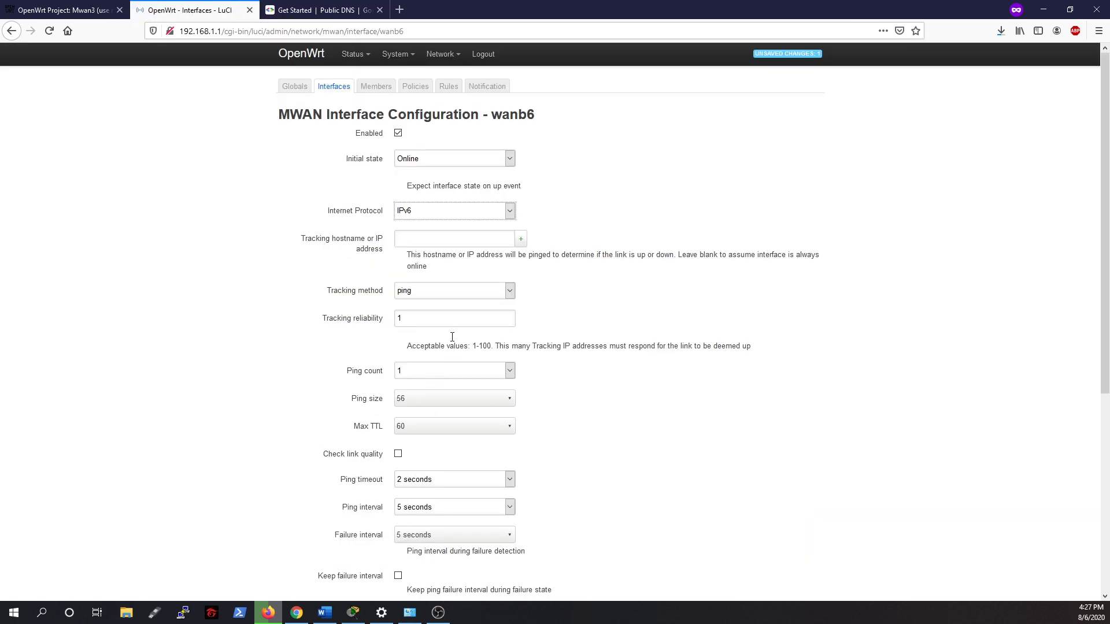
click(453, 238)
key(ctrl+v)
click(521, 239)
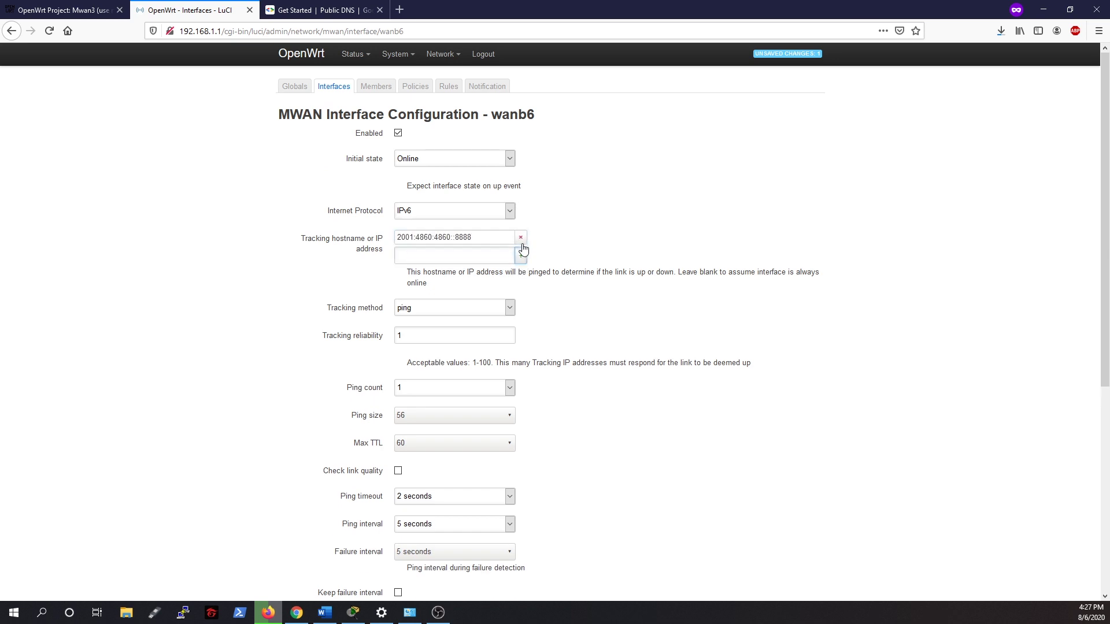
Copy 2001:4860:4860::8844 from the Google DNS page and add it as wanb6's second tracking address.
click(320, 10)
triple_click(373, 479)
key(ctrl+c)
click(191, 10)
click(463, 256)
key(ctrl+v)
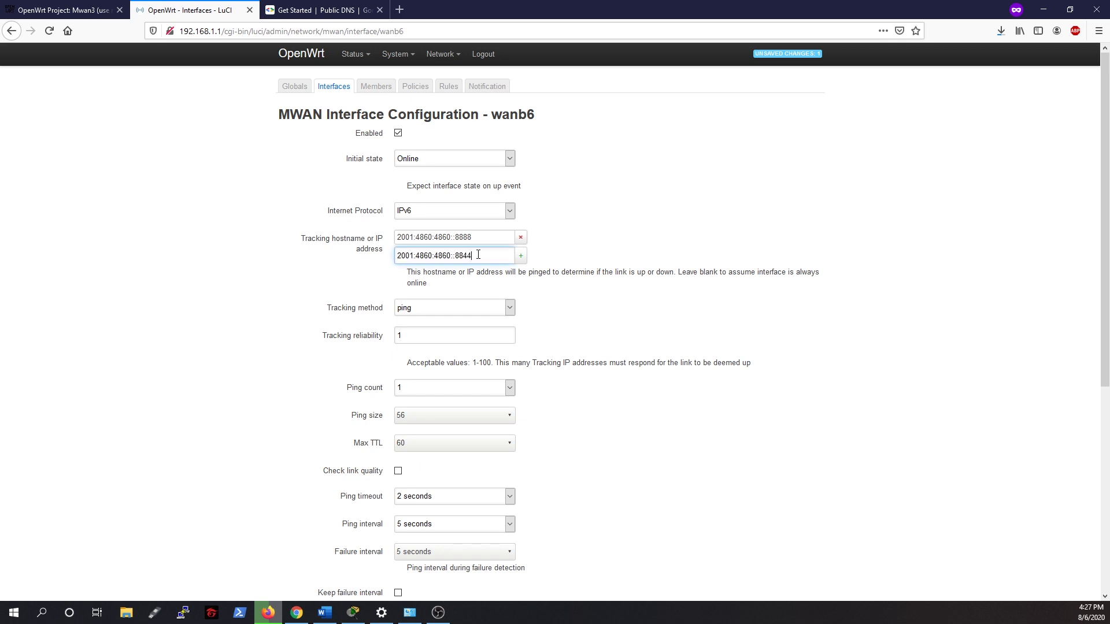
click(520, 256)
Save and apply the wanb6 MWAN configuration and return to the MWAN interface overview.
scroll(613, 354, down, 8)
click(710, 554)
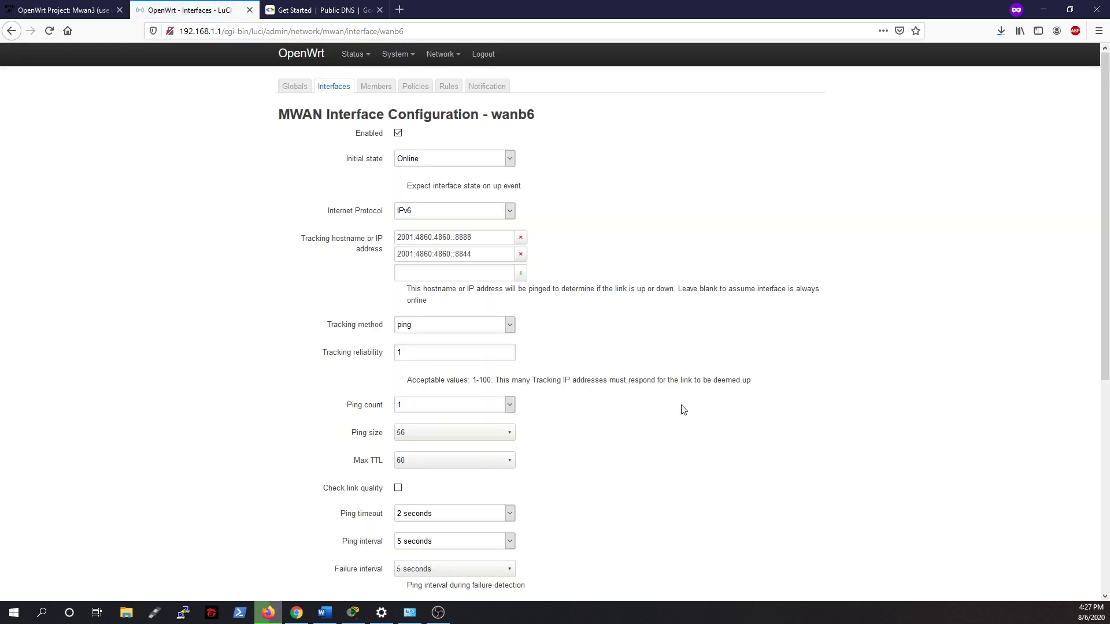
scroll(683, 410, down, 5)
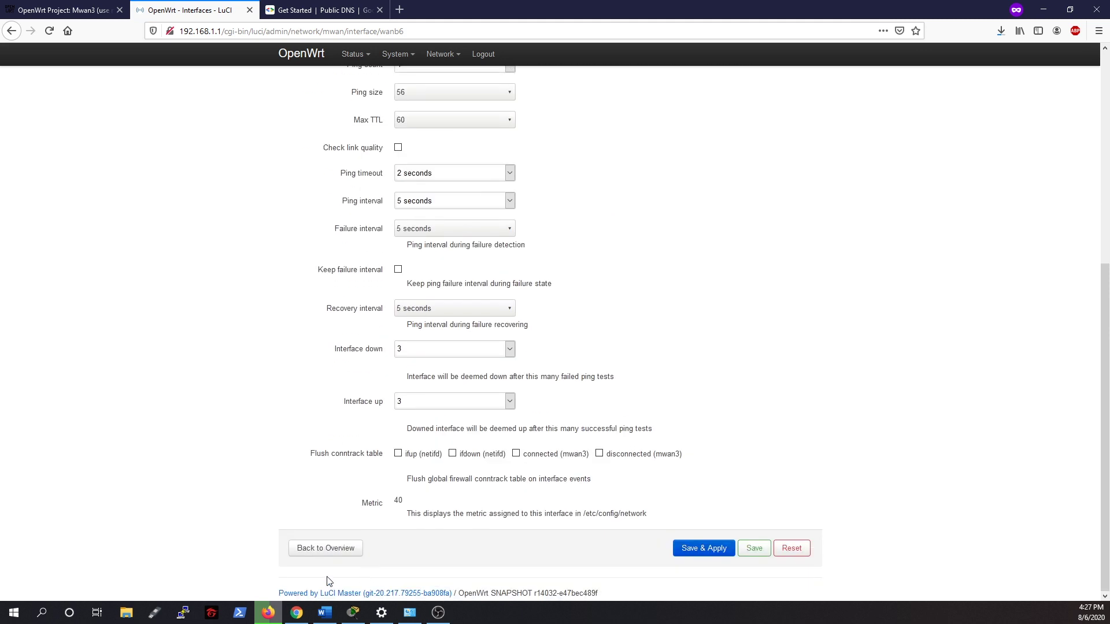
click(327, 548)
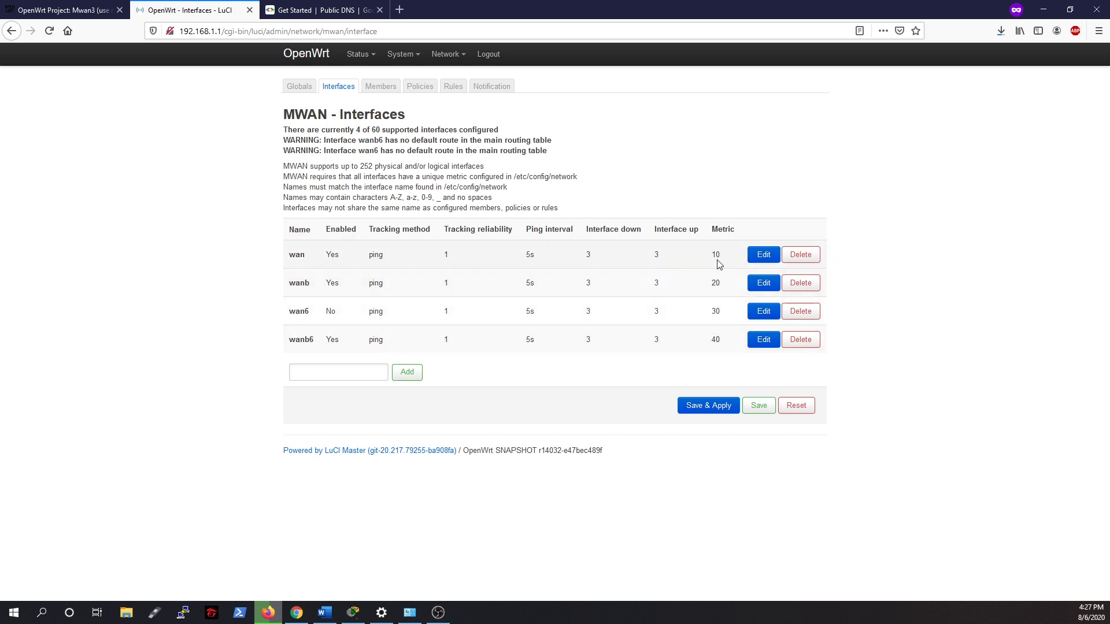
Add an MWAN member named wan6_member.
click(369, 90)
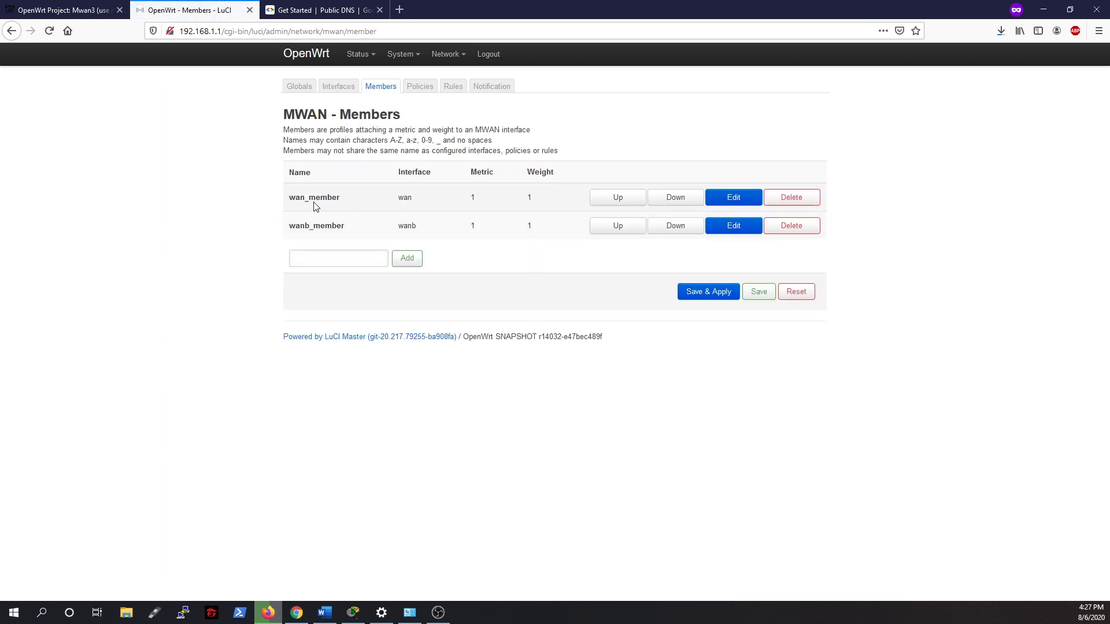
click(322, 255)
text(wan)
text(6-mem)
key(BackSpace)
key(BackSpace)
key(BackSpace)
key(BackSpace)
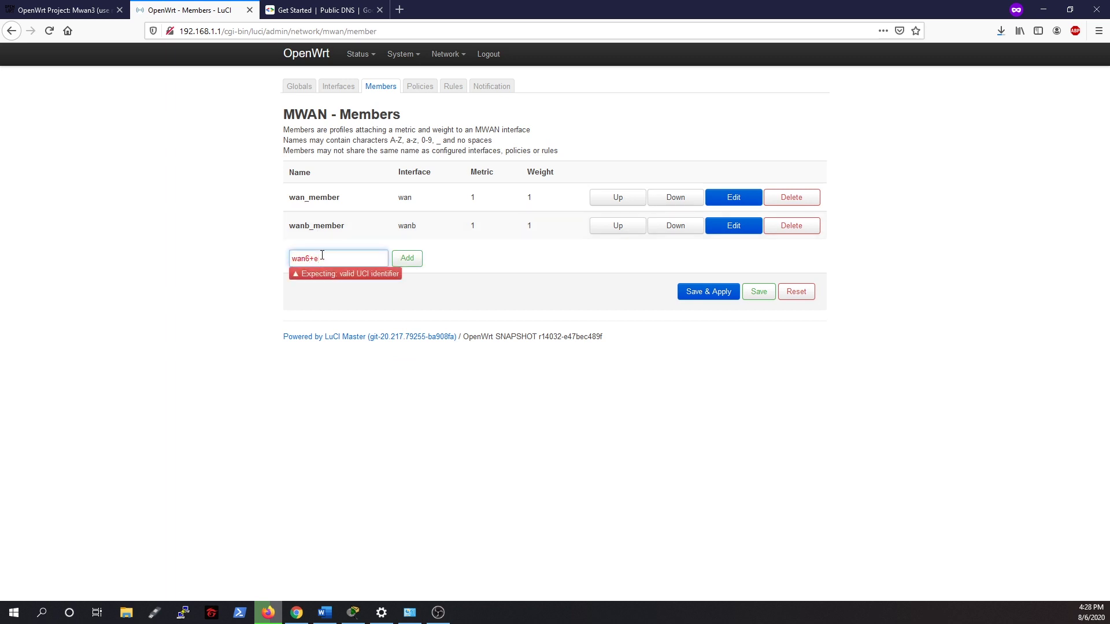
text(_memeber)
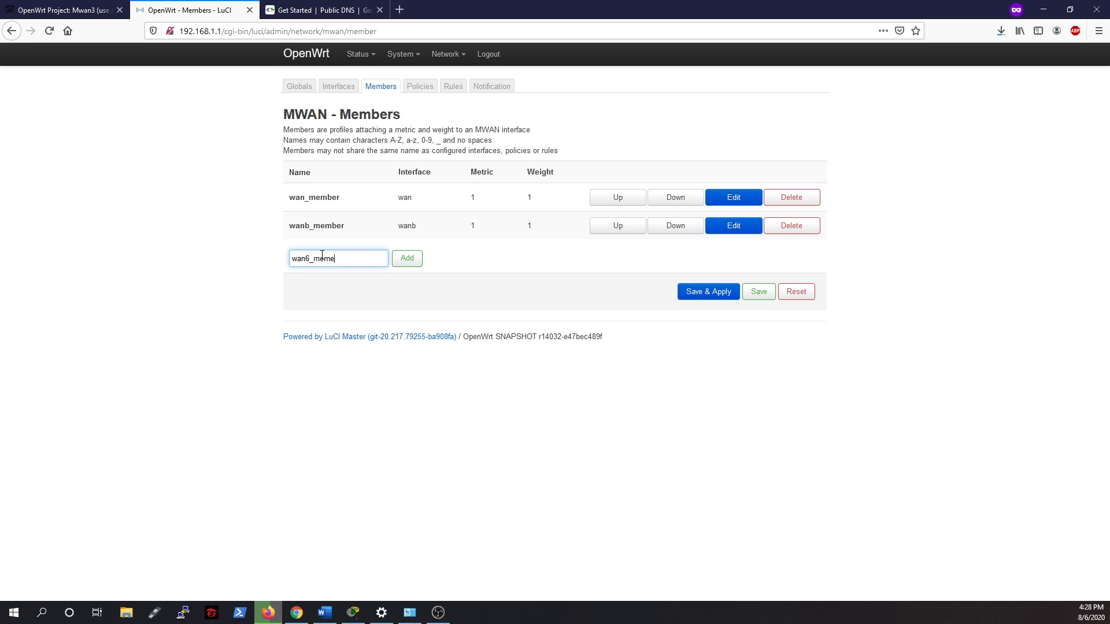
double_click(324, 260)
key(End)
key(BackSpace)
key(BackSpace)
key(BackSpace)
key(BackSpace)
text(mber)
click(408, 266)
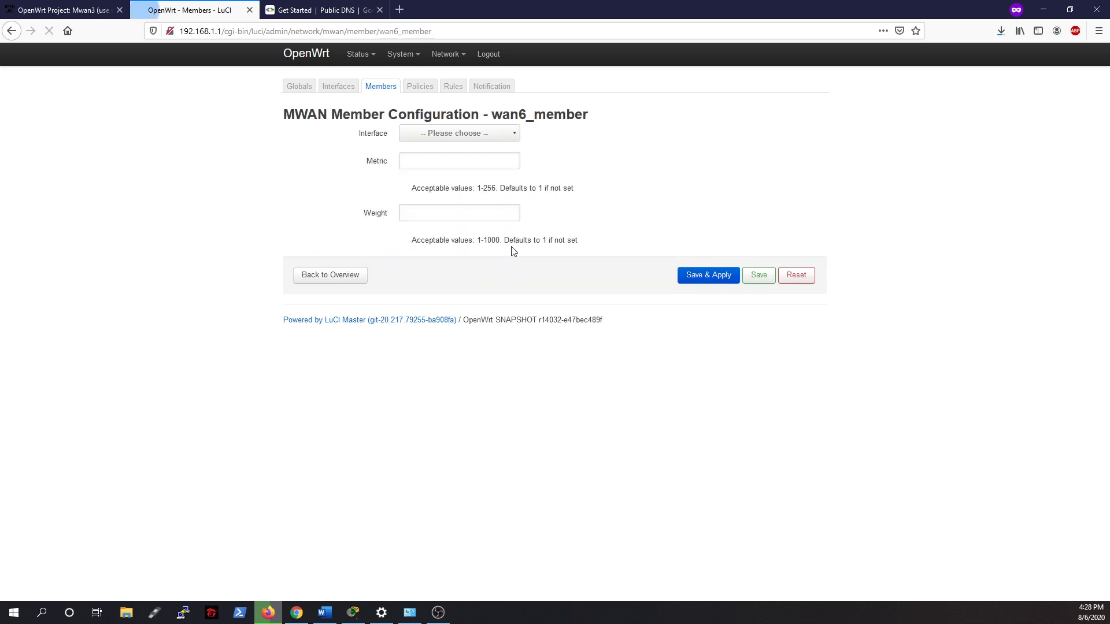
Assign wan6_member to the wanb interface with metric 1 and weight 1, and save and apply it.
click(454, 139)
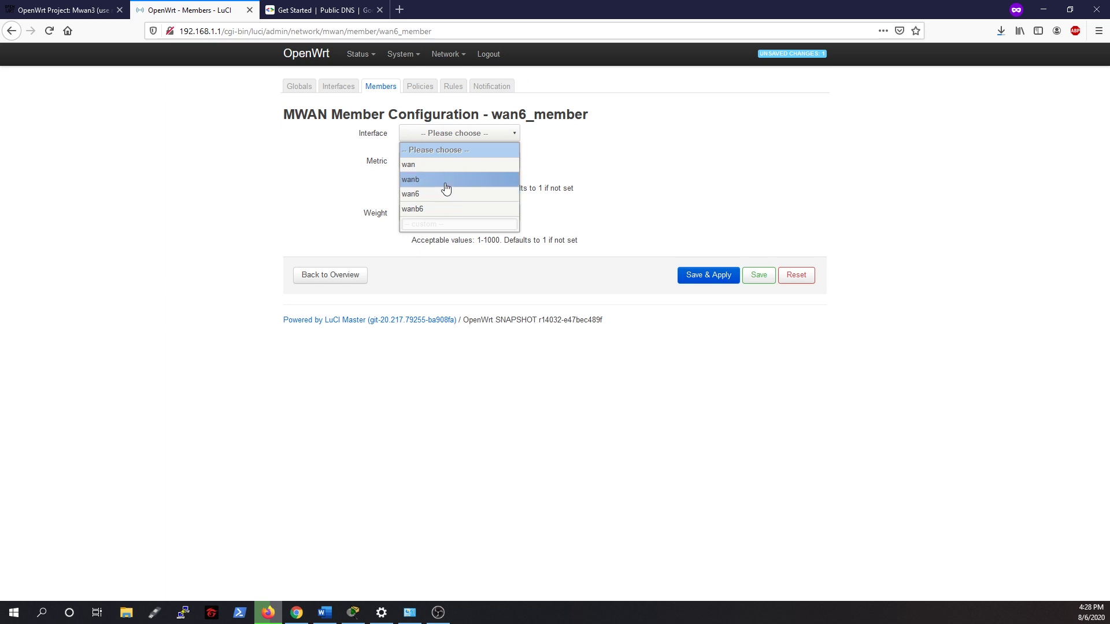
click(446, 184)
click(444, 164)
text(1)
click(439, 216)
text(1)
click(690, 276)
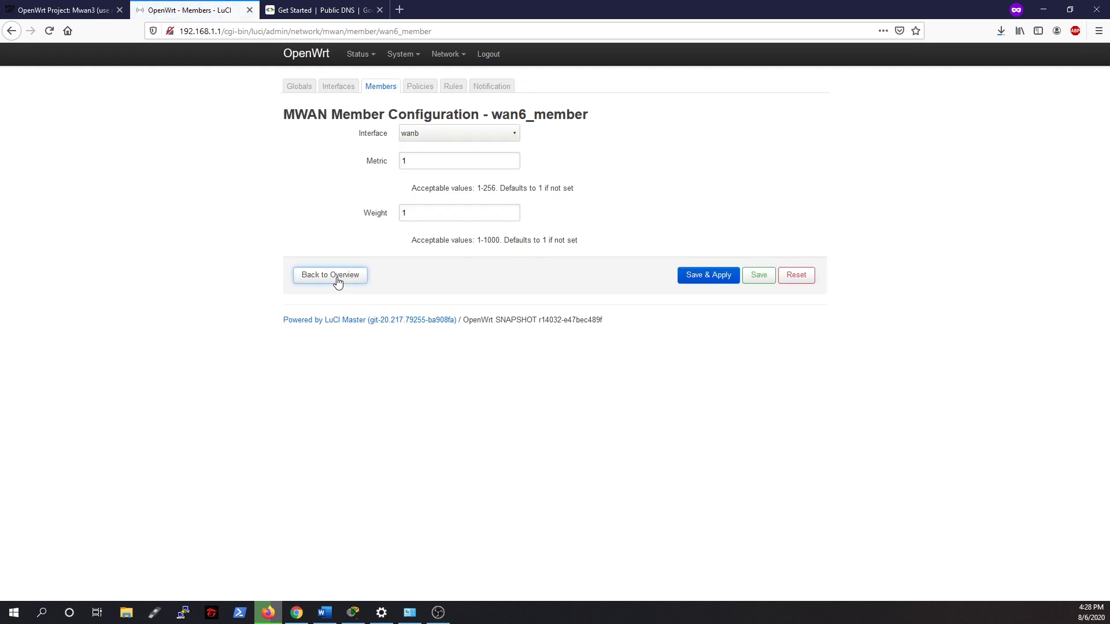
Return to the MWAN members overview and add a member named wanb6_memeber.
click(338, 276)
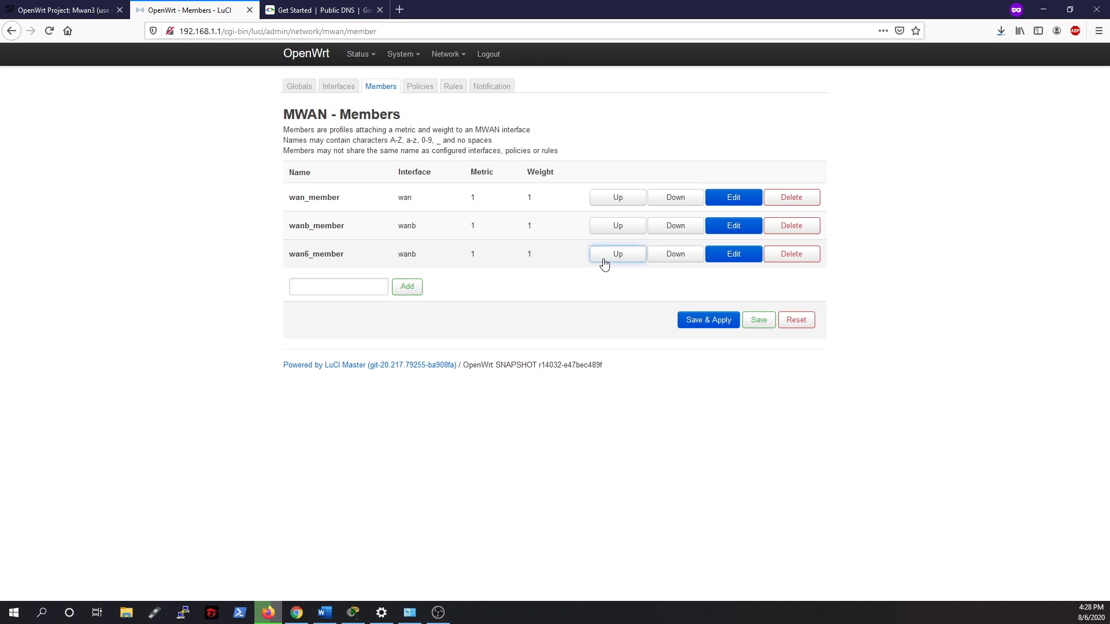
click(313, 281)
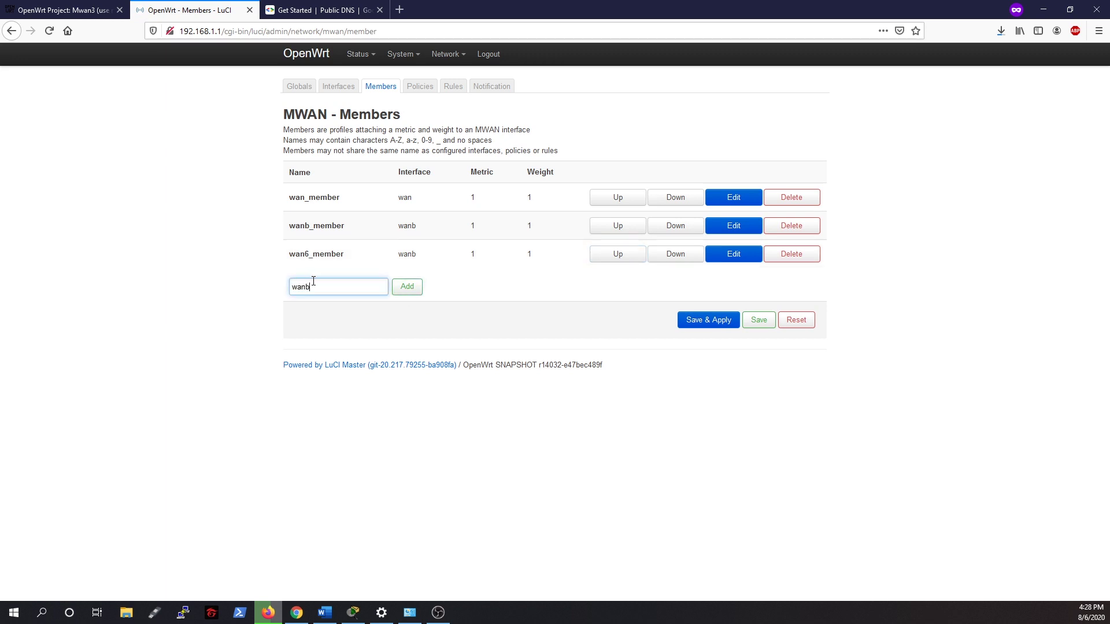
text(wanb6_memeber)
click(413, 289)
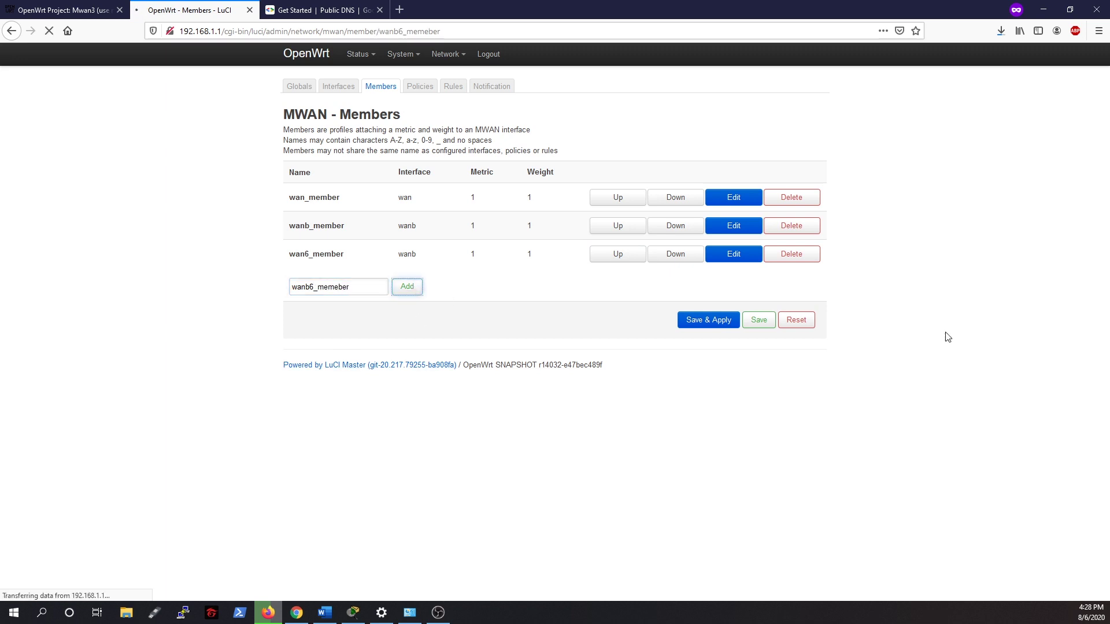
Assign wanb6_memeber to the wanb6 interface with metric 1 and weight 1, save and apply it, and return to the members overview.
click(471, 137)
click(446, 219)
click(447, 166)
text(1)
click(415, 209)
text(1)
click(707, 276)
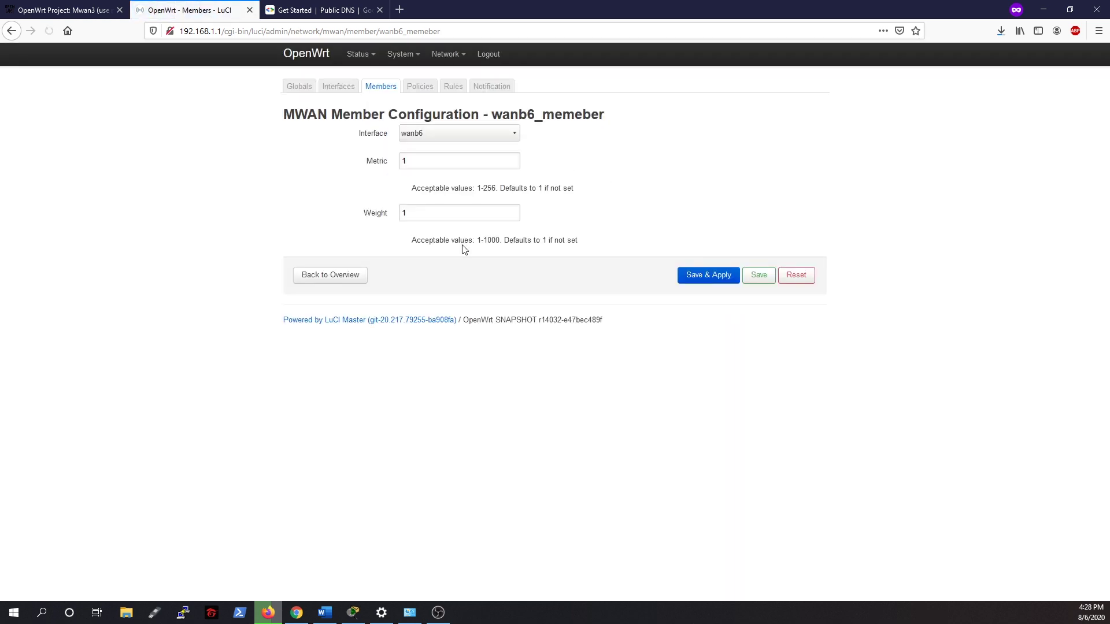
click(330, 275)
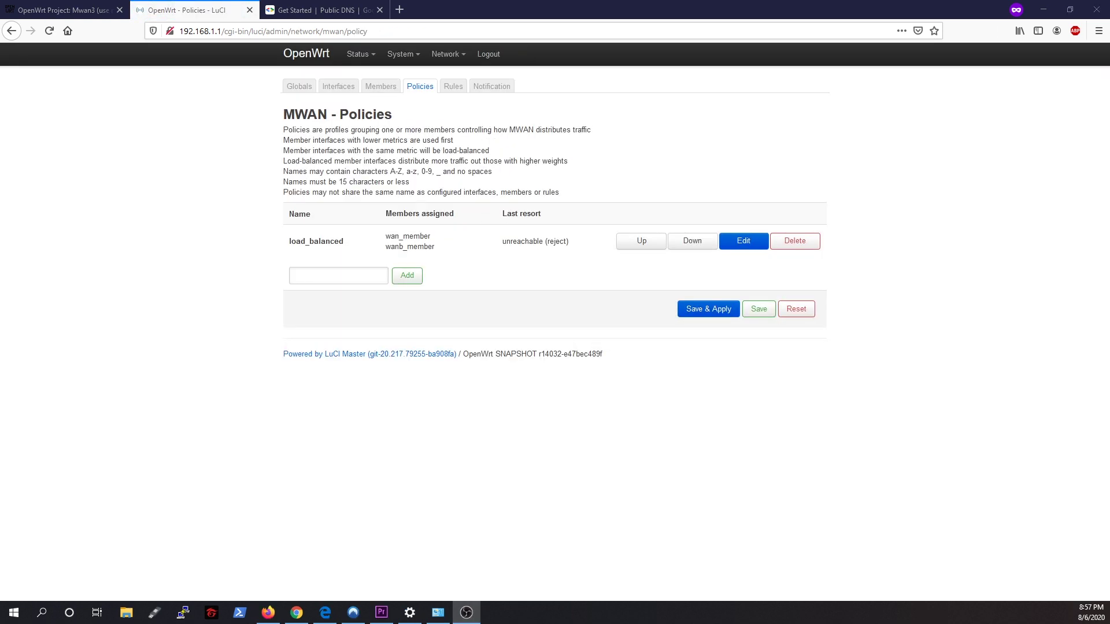
Add wan6_member and wanb6_memeber to the load_balanced policy, and save and apply it.
key(alt+Tab)
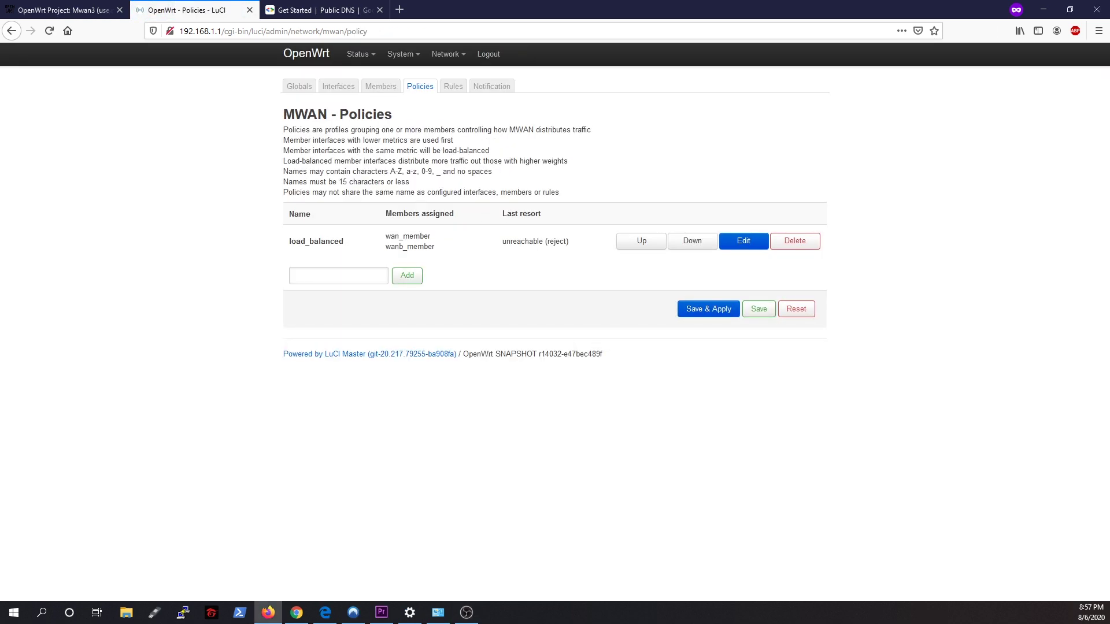
click(743, 241)
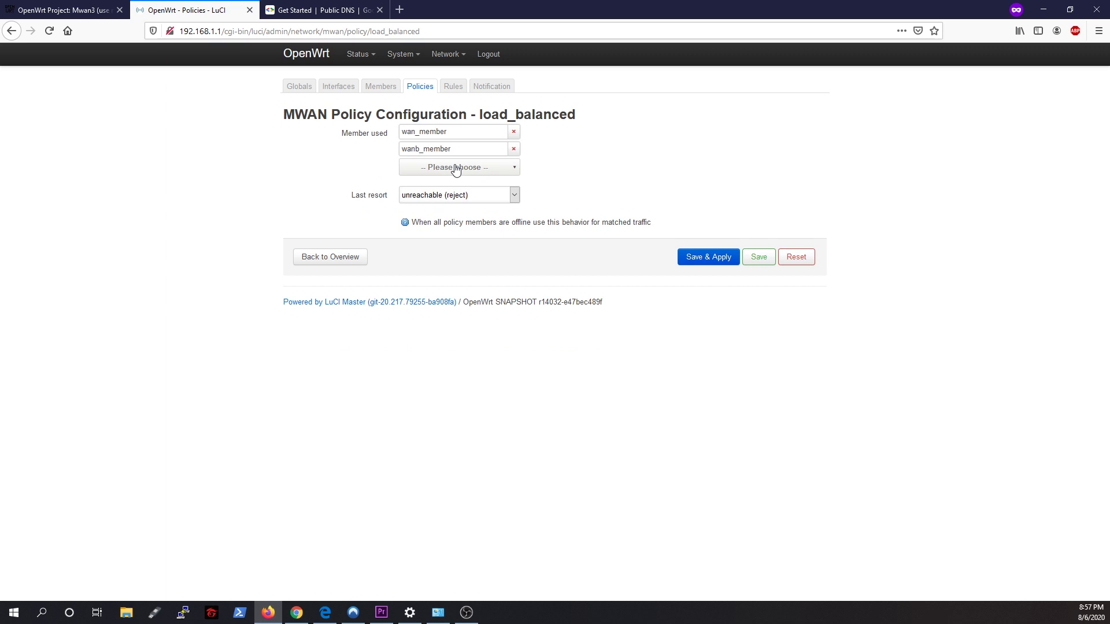
click(456, 168)
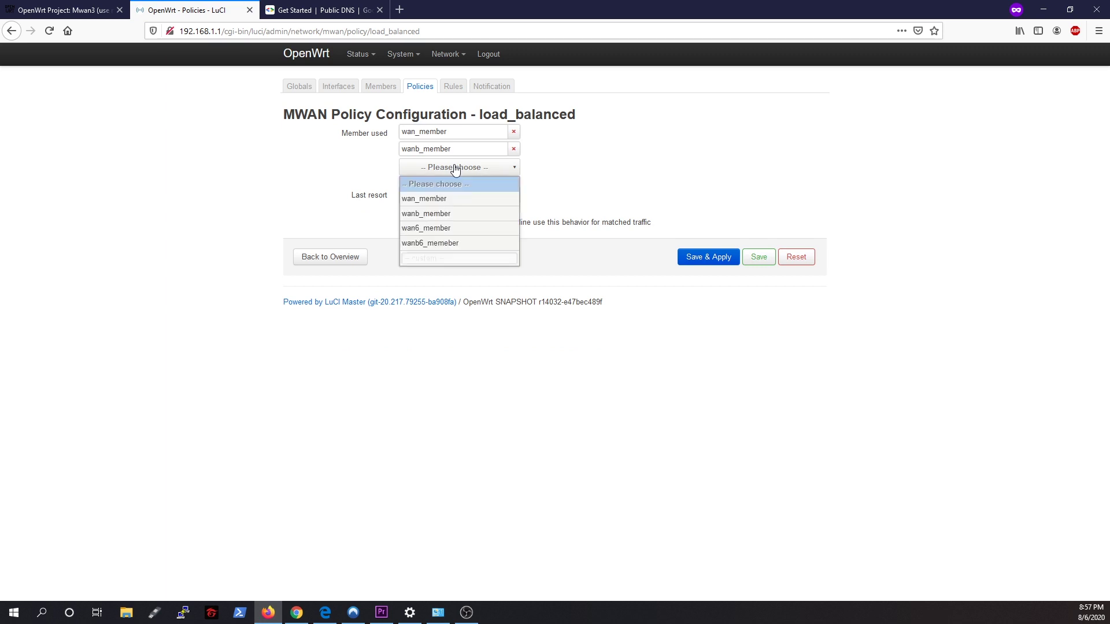
click(452, 229)
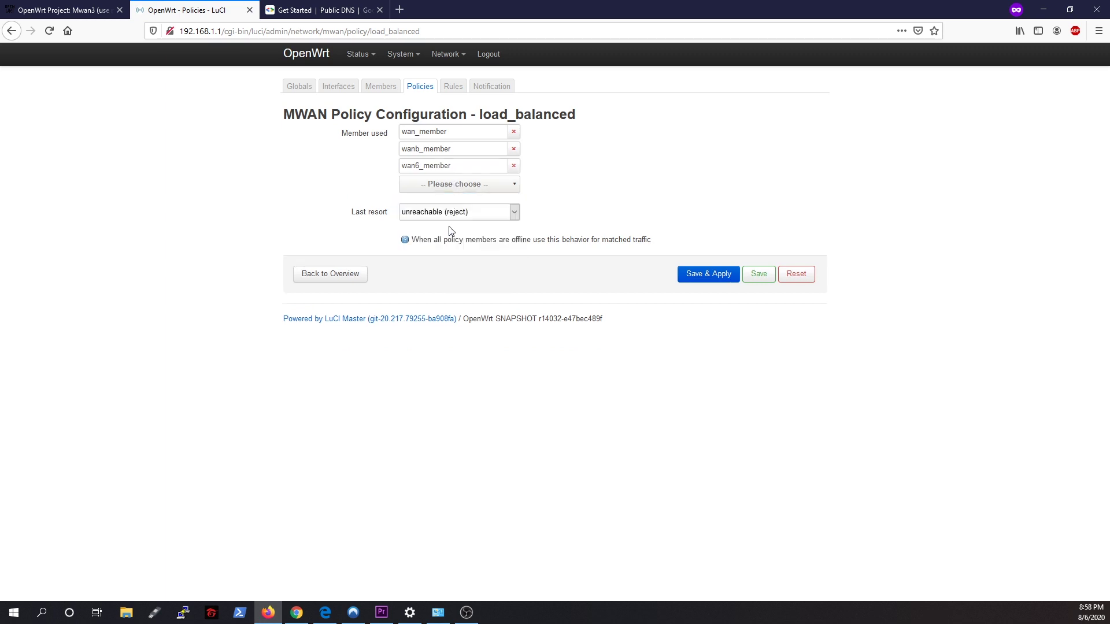
click(468, 186)
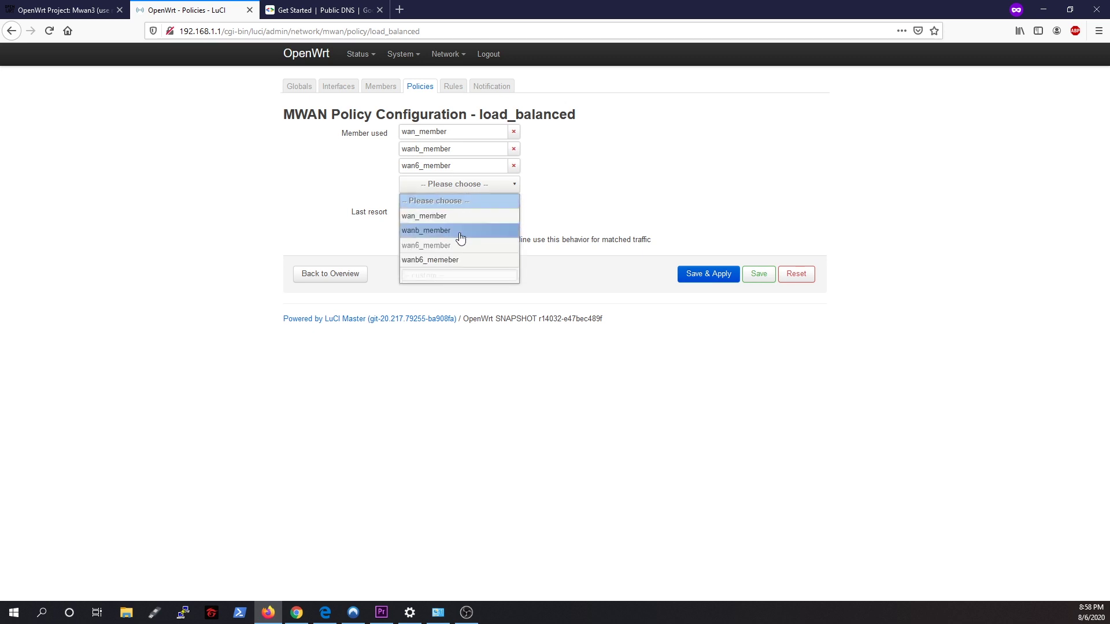
click(452, 264)
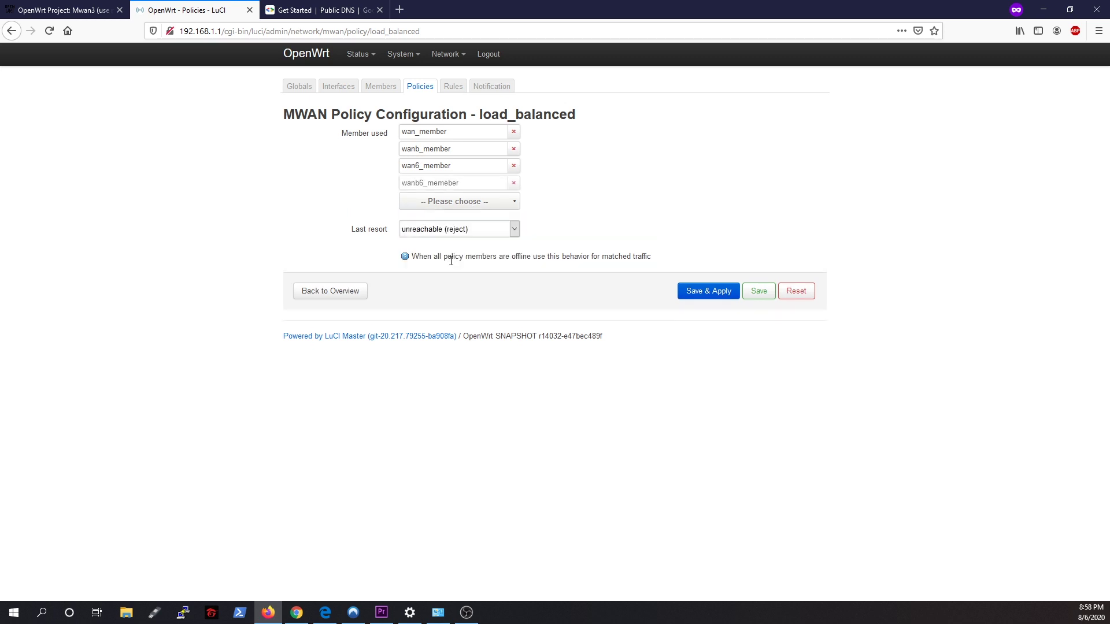
click(698, 292)
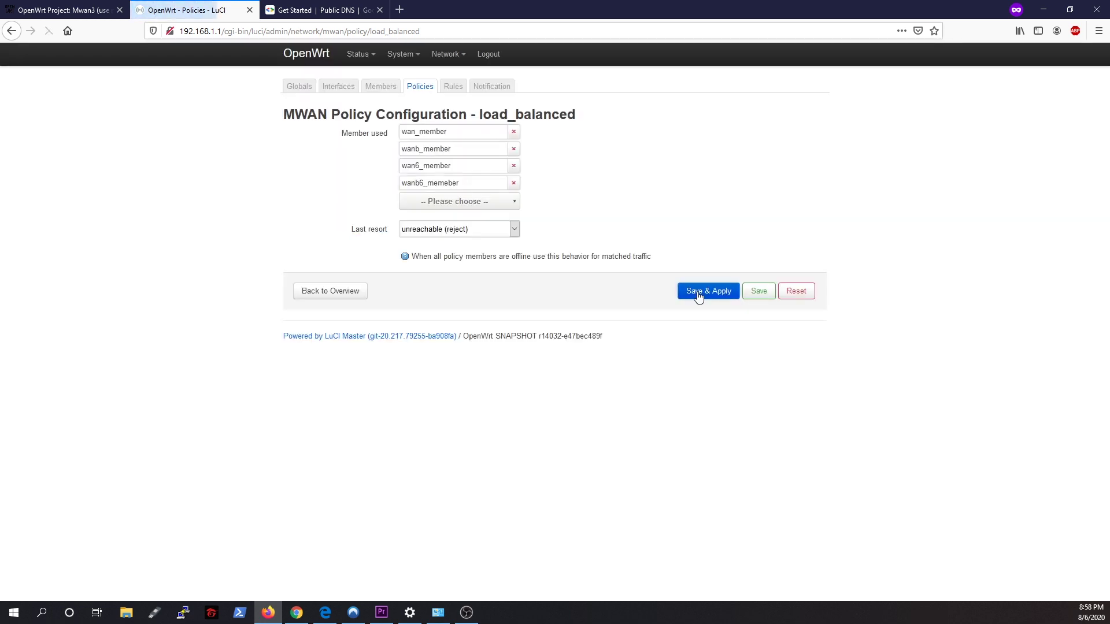
Assign the load_balanced policy to the MWAN rule default_rule_v6, save and apply it, and return to the rules overview.
click(453, 87)
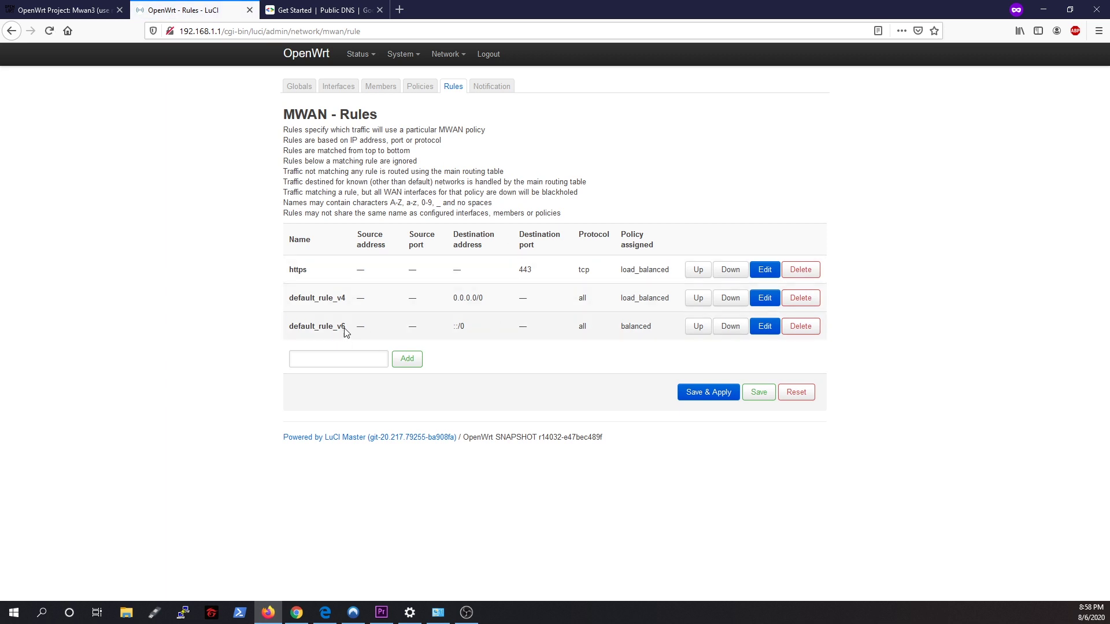
click(765, 327)
scroll(771, 376, down, 1)
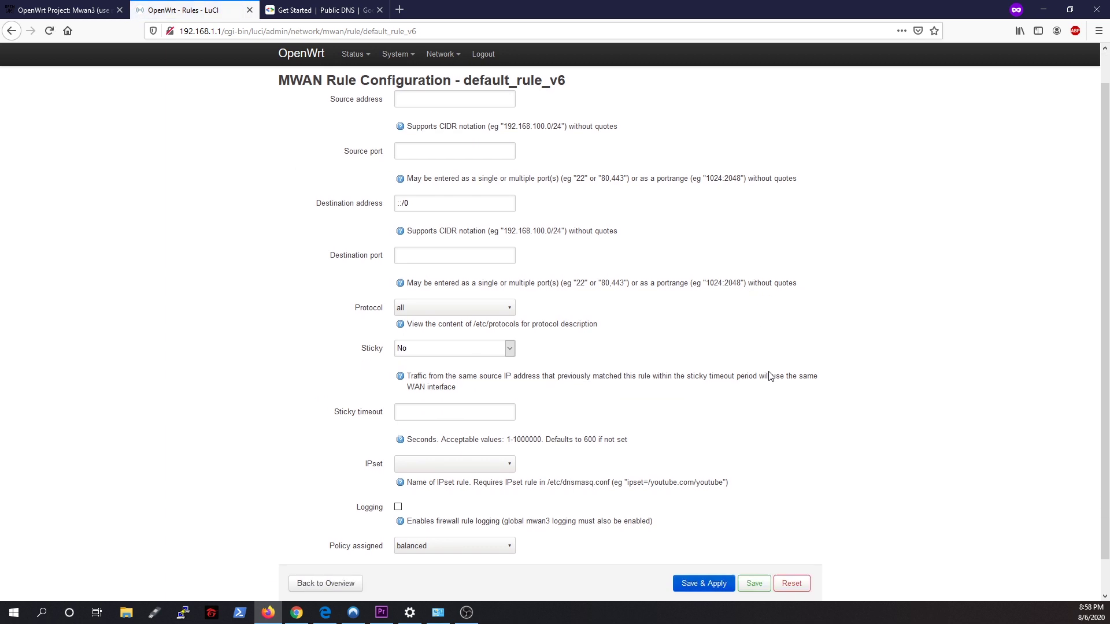
scroll(772, 377, down, 1)
click(467, 516)
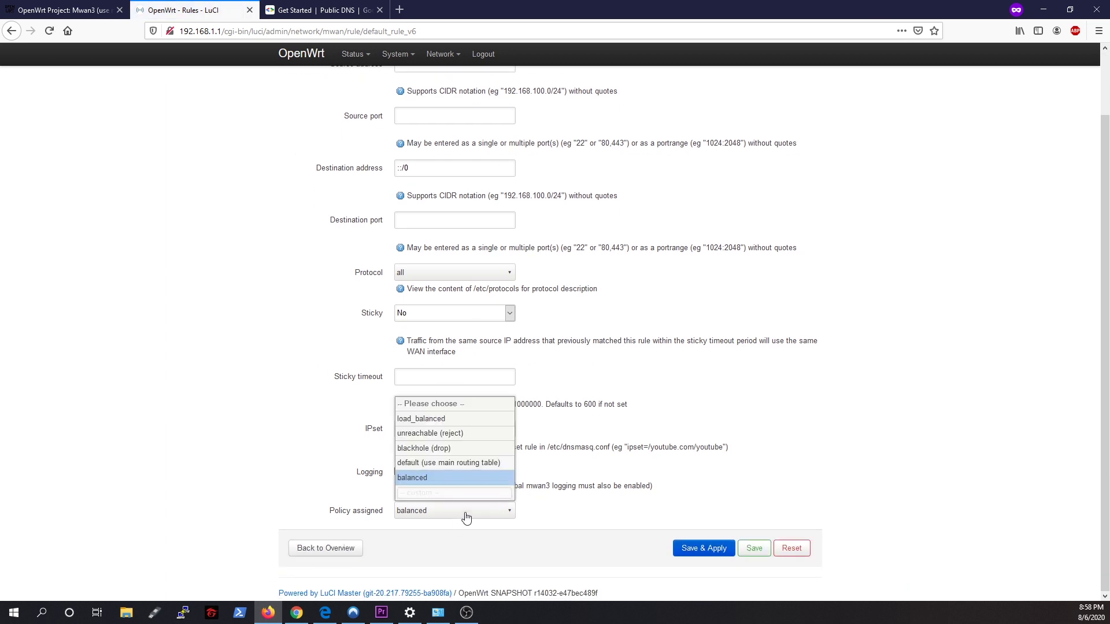
click(444, 425)
click(685, 552)
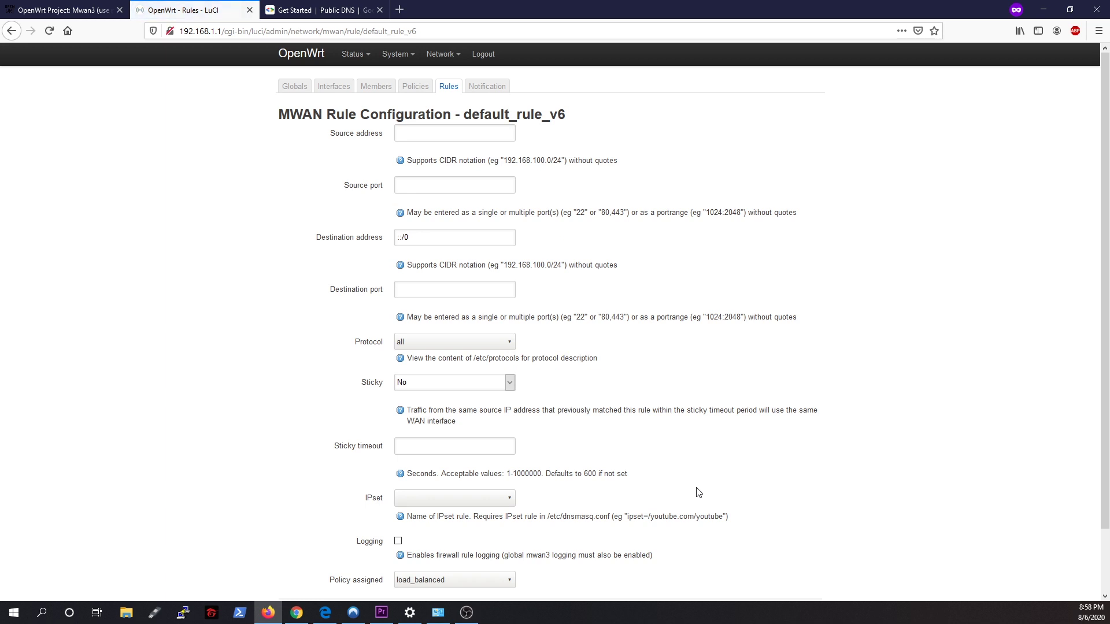
scroll(698, 492, down, 2)
click(326, 551)
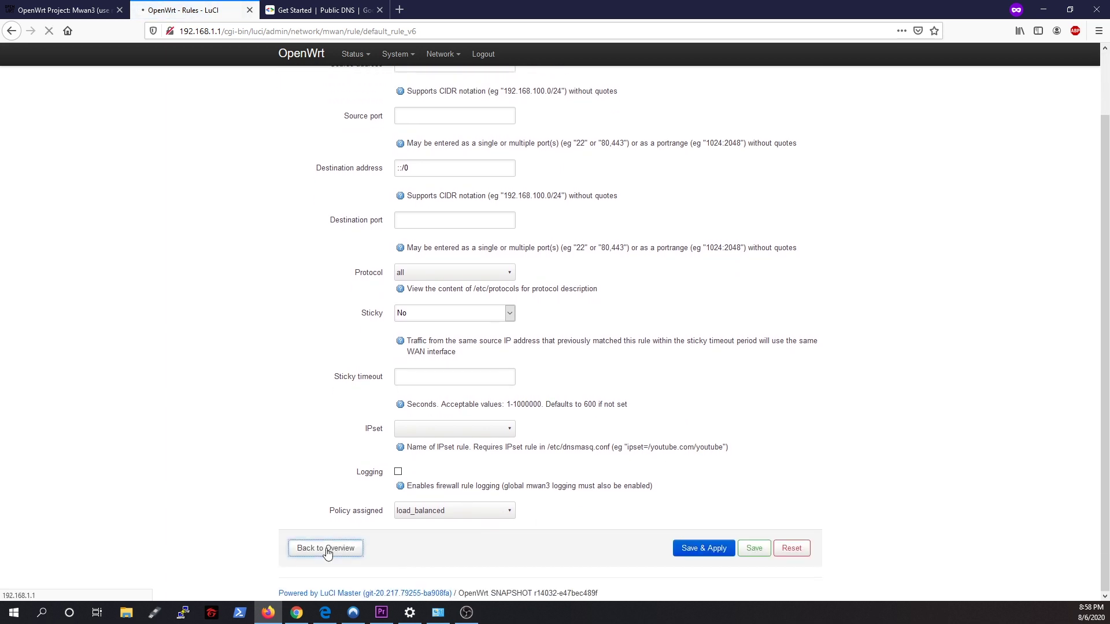